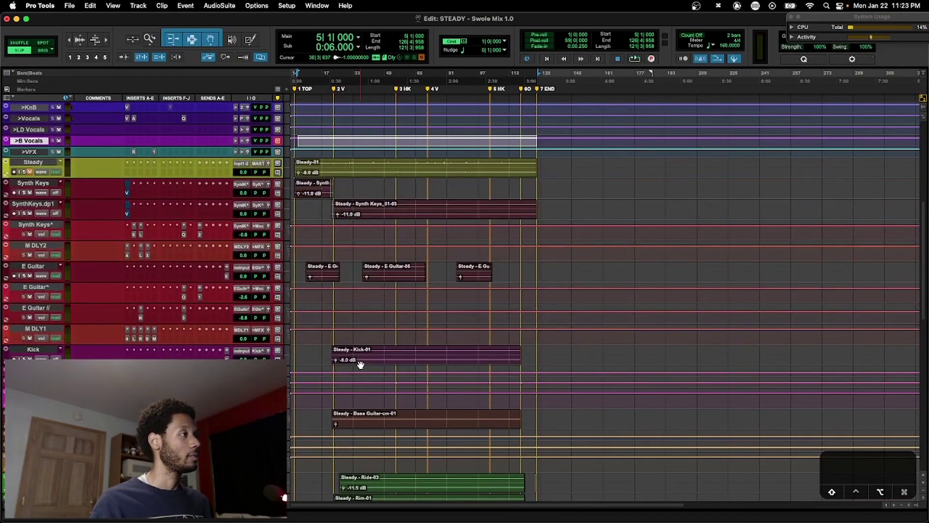
# Step: Look over the mixer channels from the buses to the Synth Keys, E Guitar, Kick and Bass Guitar tracks in the Mix window
pyautogui.click(361, 364)
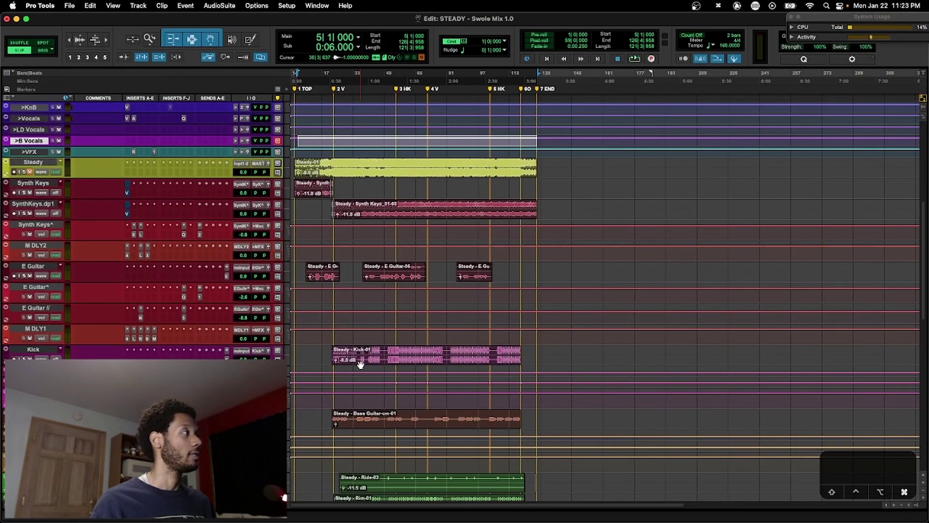
pyautogui.press('super+equal')
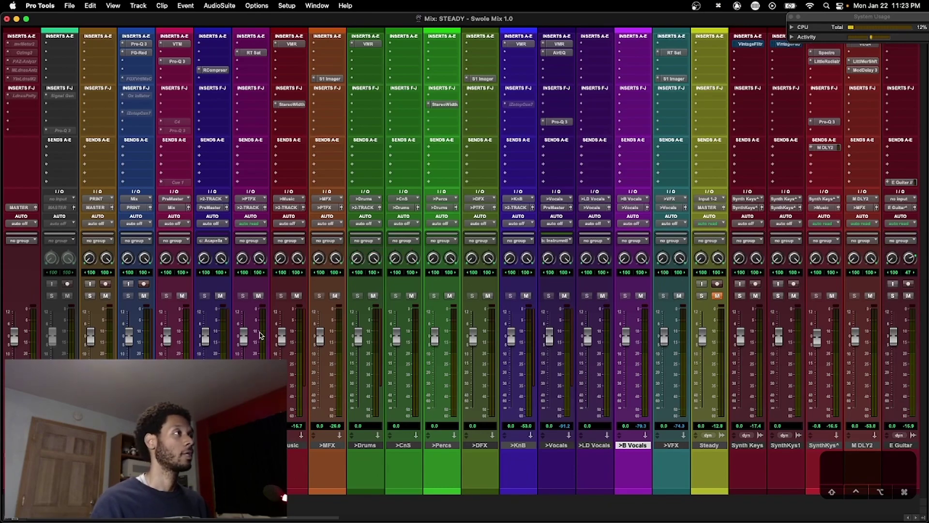
pyautogui.hscroll(3, 297, 345)
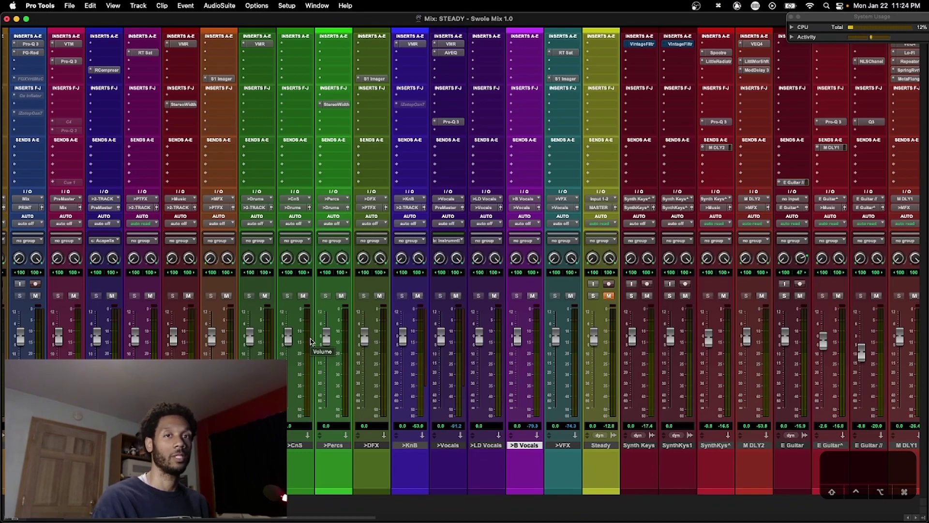
pyautogui.hscroll(3, 311, 341)
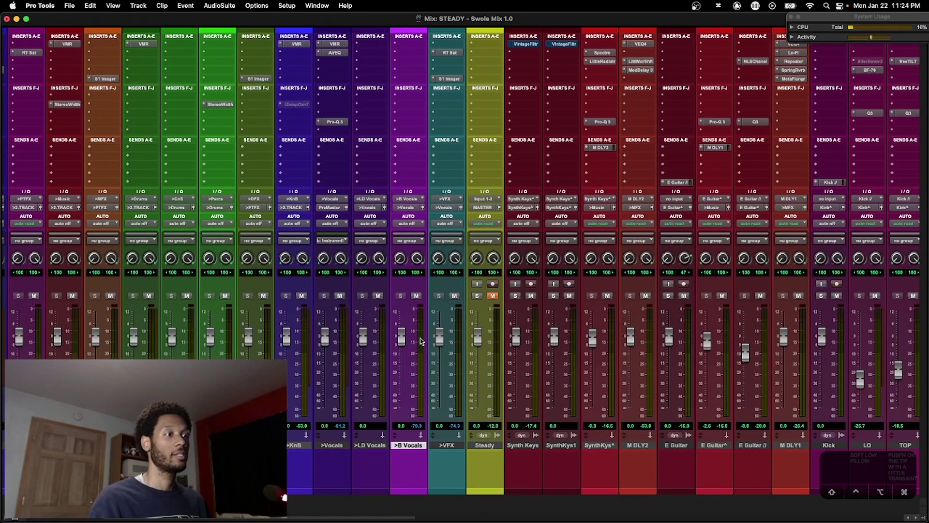
pyautogui.hscroll(3, 420, 341)
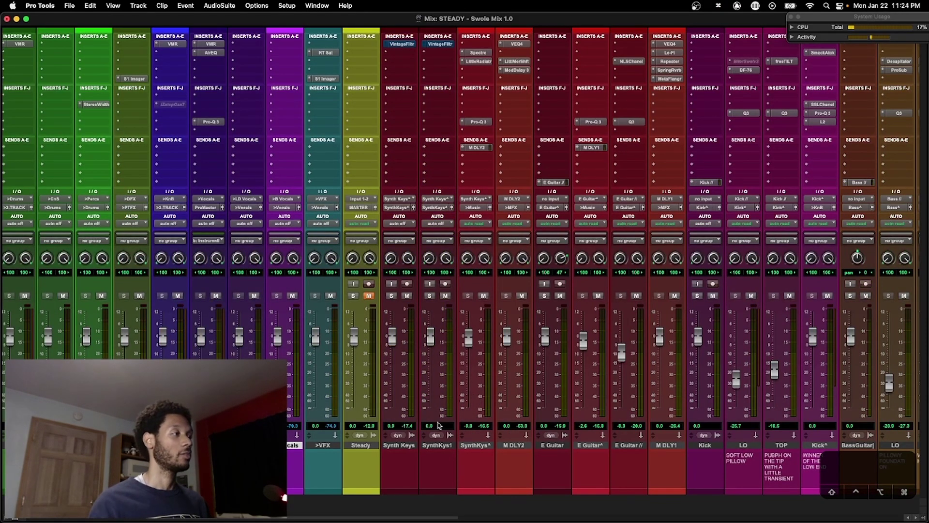
pyautogui.hscroll(-1, 446, 417)
pyautogui.press('super+equal')
pyautogui.press('super+equal')
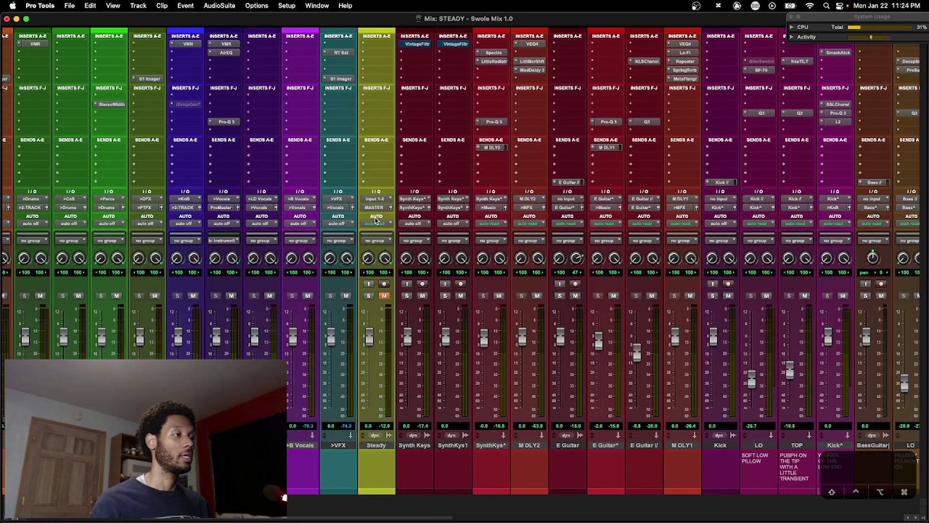
# Step: Play the song from the 1 TOP marker and follow the Steady, Synth Keys and E Guitar clips in the Edit window
pyautogui.press('space')
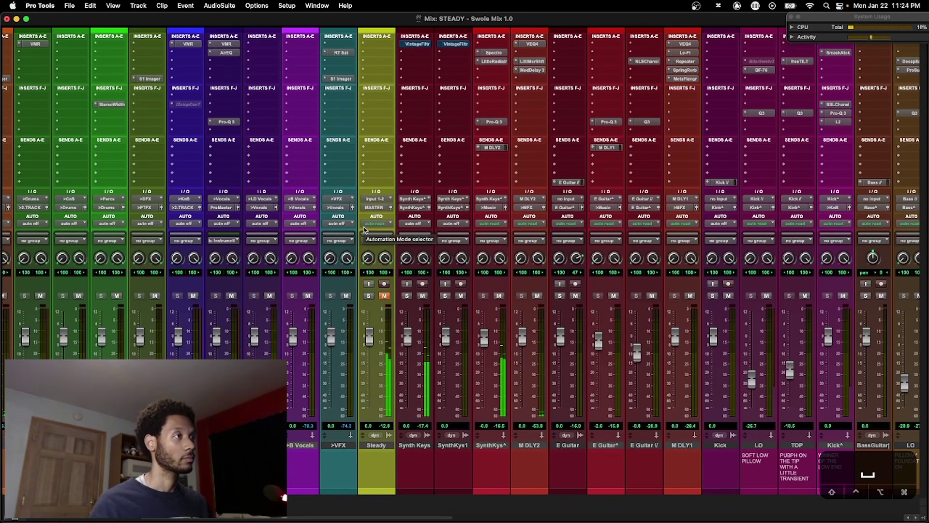
pyautogui.hscroll(1, 365, 228)
pyautogui.press('super+equal')
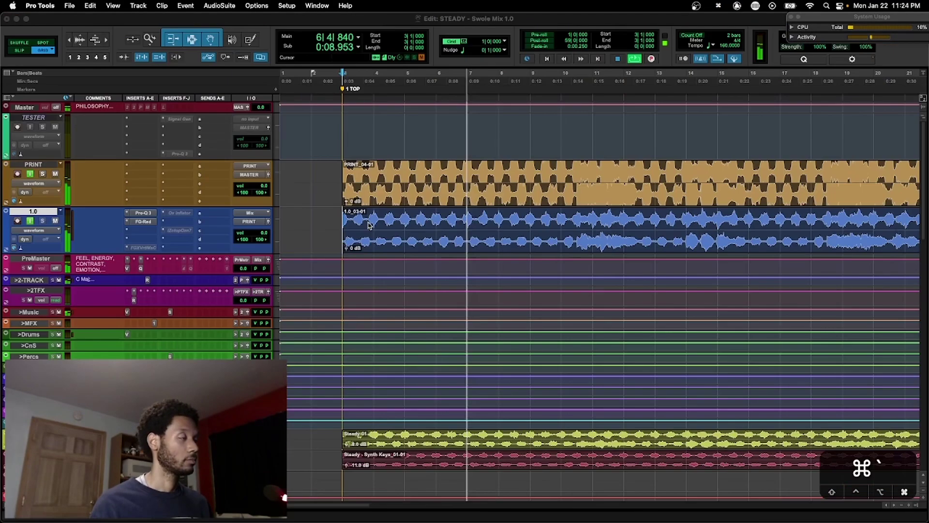
pyautogui.press('super+bracketleft')
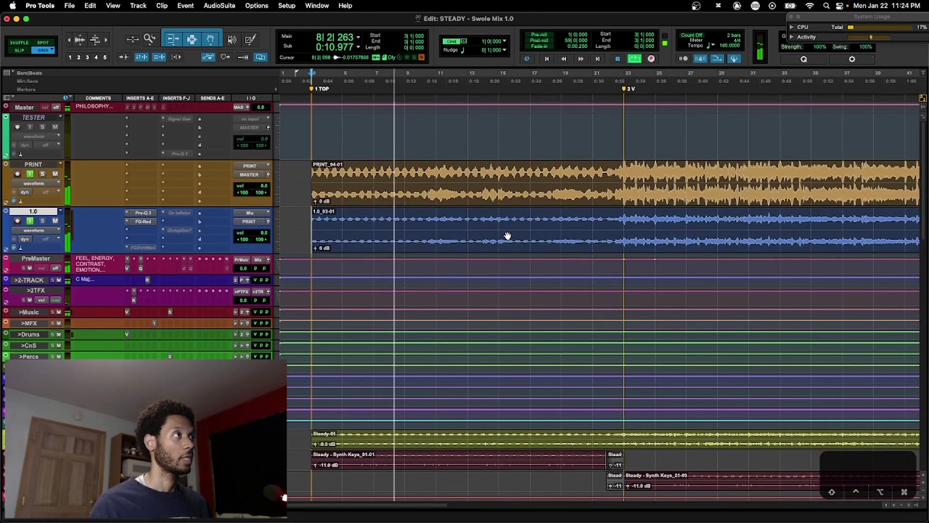
pyautogui.scroll(-5, 507, 236)
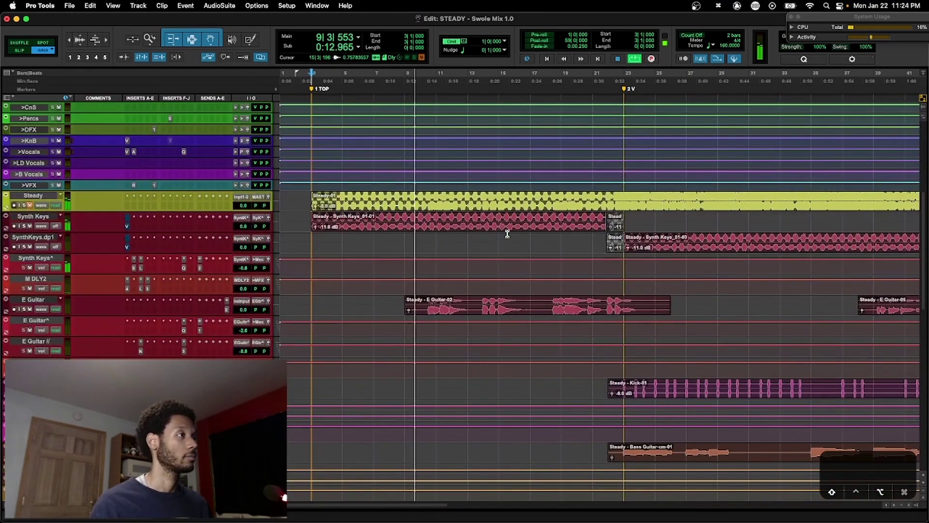
pyautogui.scroll(-1, 455, 300)
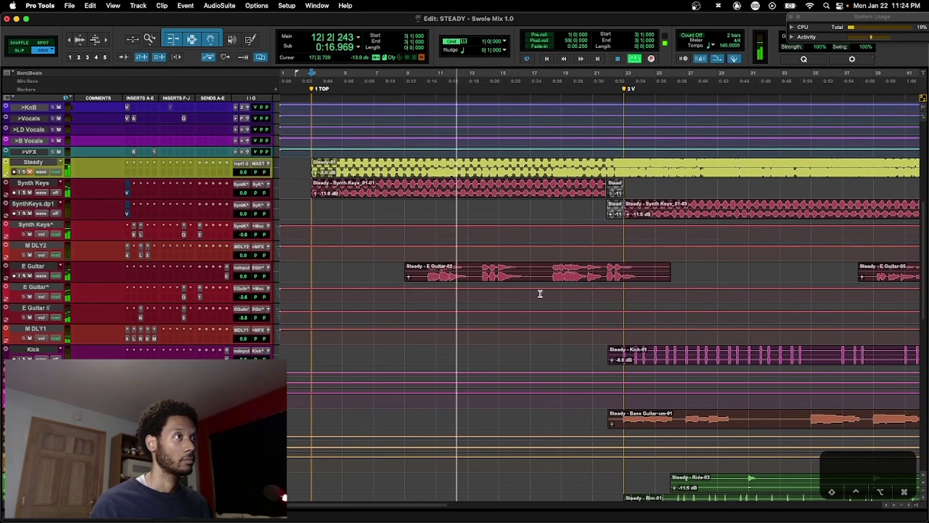
# Step: Audition the song from bar 18 and again from bar 21 on the E Guitar track, and stop playback in the verse
pyautogui.click(550, 267)
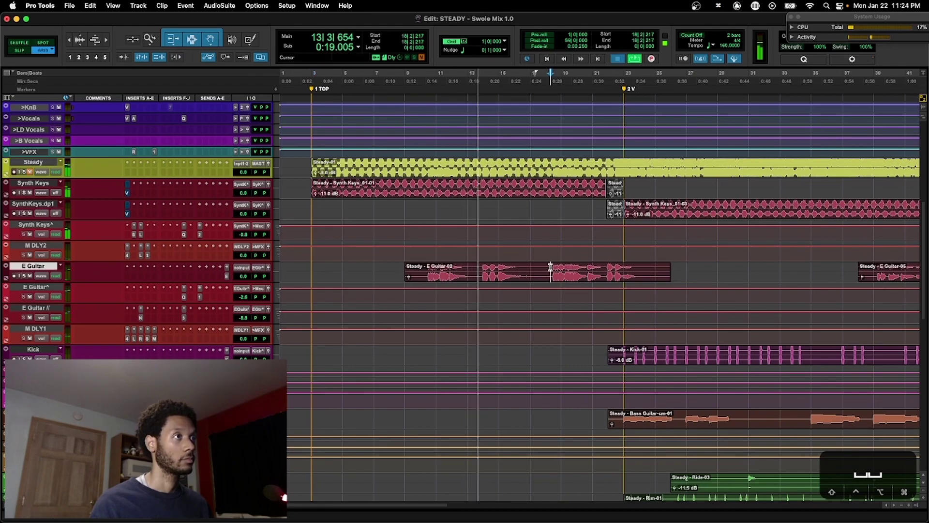
pyautogui.click(508, 267)
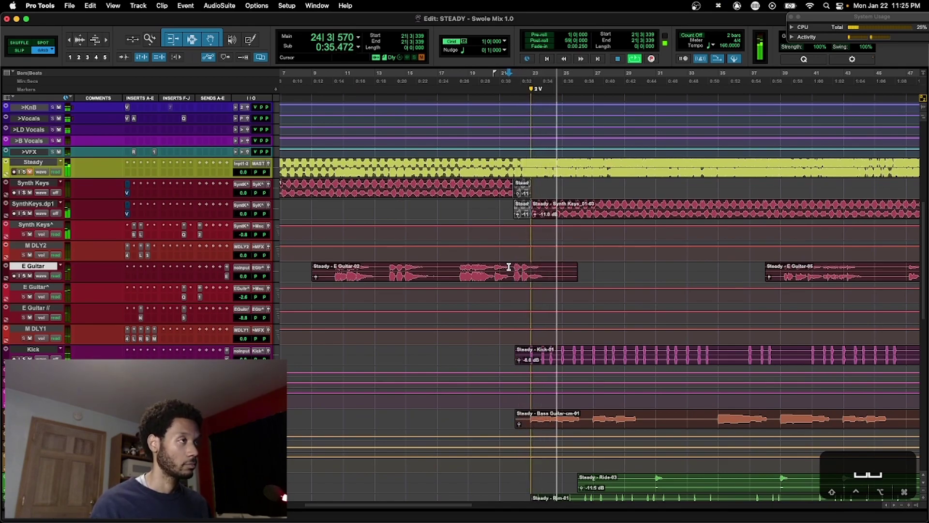
pyautogui.hscroll(3, 502, 300)
pyautogui.hscroll(1, 503, 300)
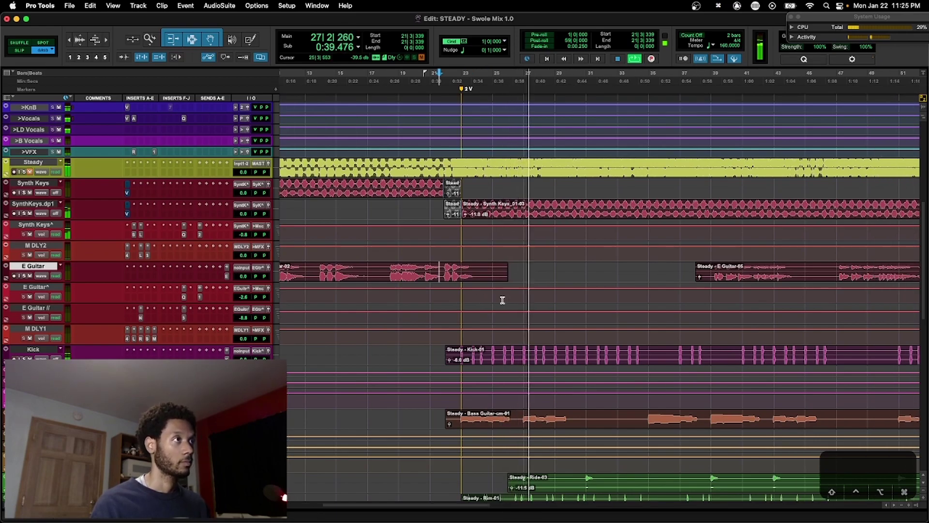
pyautogui.press('space')
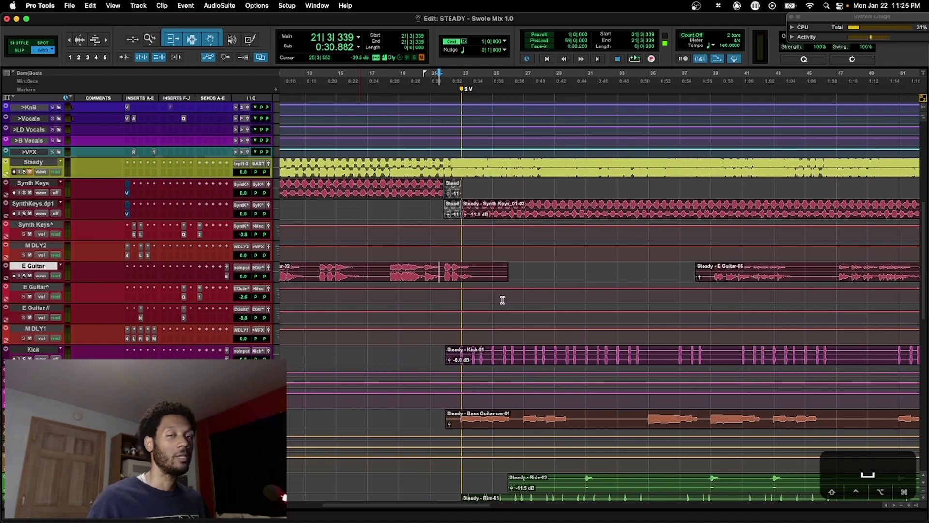
# Step: Solo the Synth Keys and SynthKeys.dp1 tracks together and play them from bar 3
pyautogui.press('super+equal')
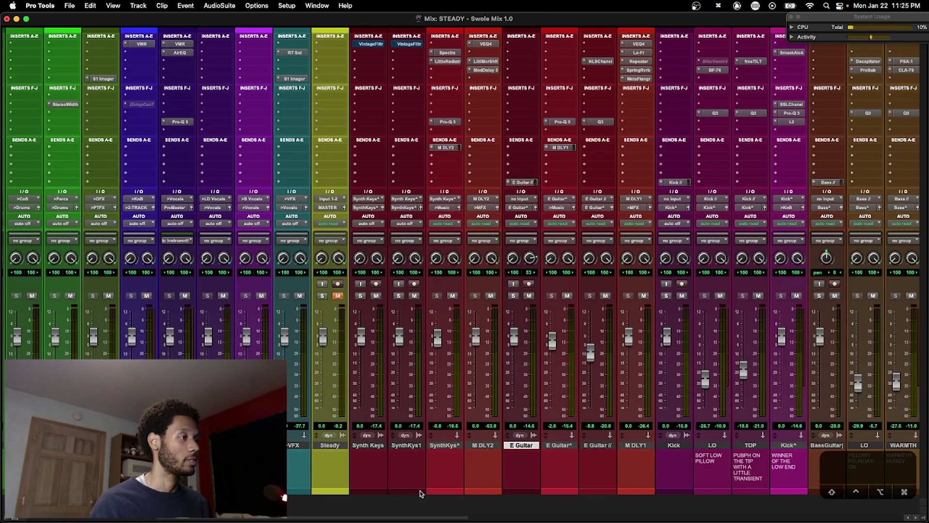
pyautogui.press('super+equal')
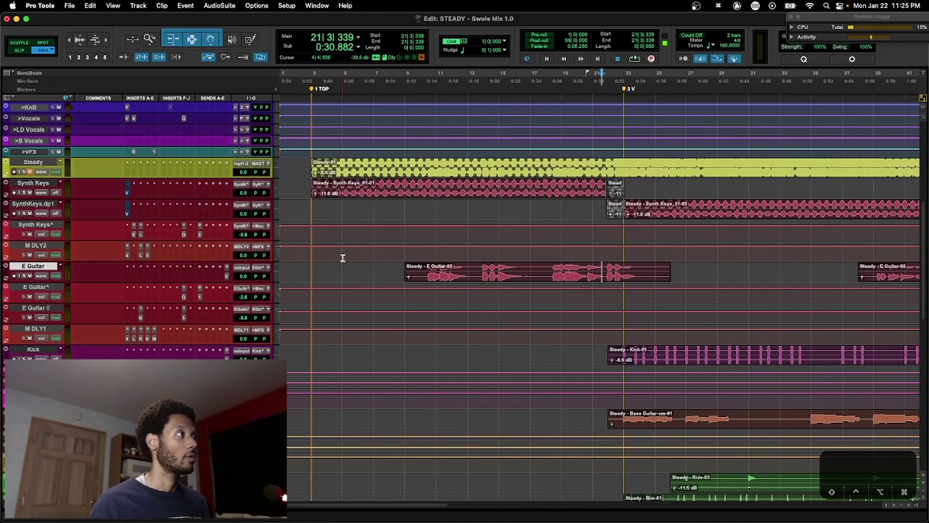
pyautogui.moveTo(312, 207); pyautogui.dragTo(371, 214)
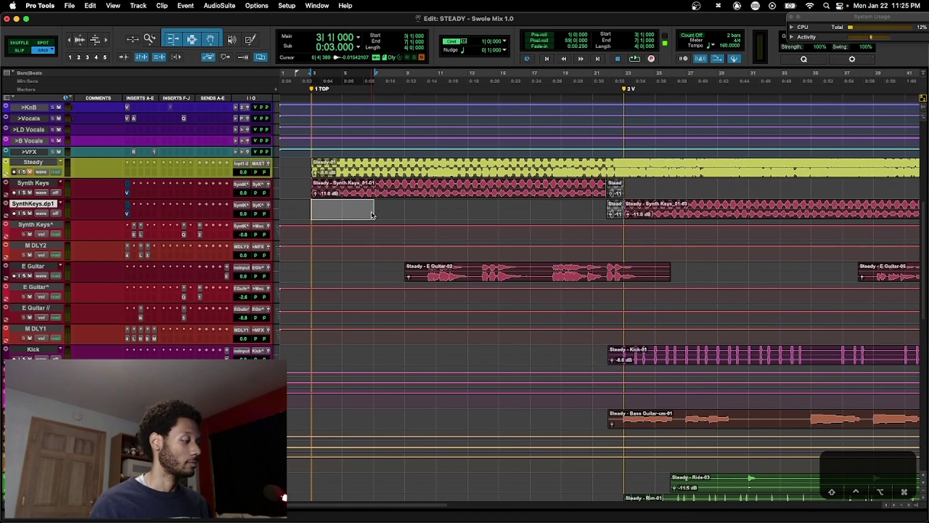
pyautogui.press('super+equal')
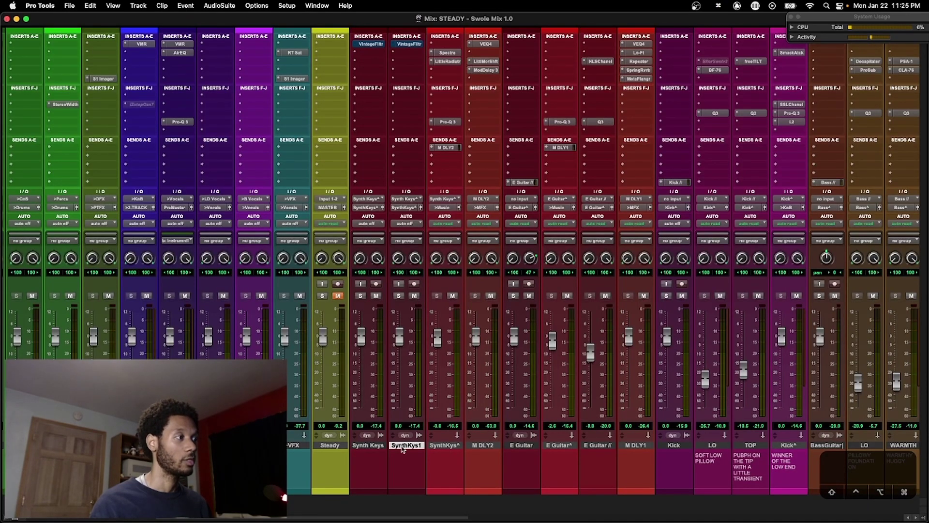
pyautogui.keyDown('shift'); pyautogui.click(367, 446); pyautogui.keyUp('shift')
pyautogui.hotkey('shift', 's')
pyautogui.press('space')
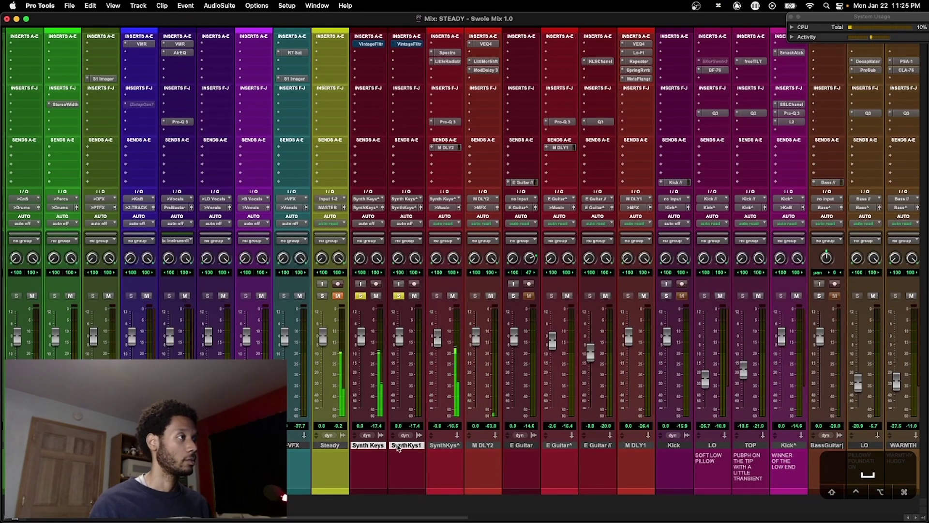
# Step: Compare the soloed synth keys with and without the M DLY2 return, and leave M DLY2 muted
pyautogui.hscroll(2, 425, 143)
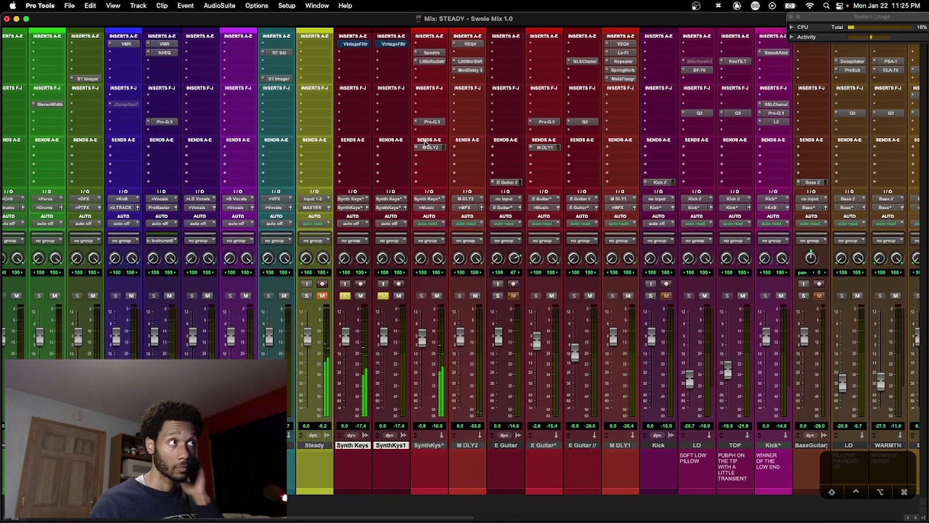
pyautogui.click(475, 296)
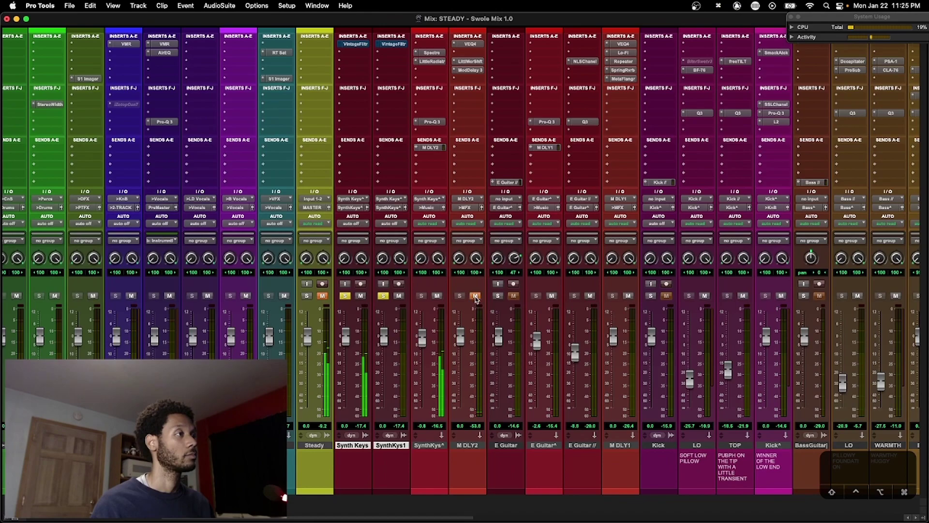
pyautogui.click(475, 296)
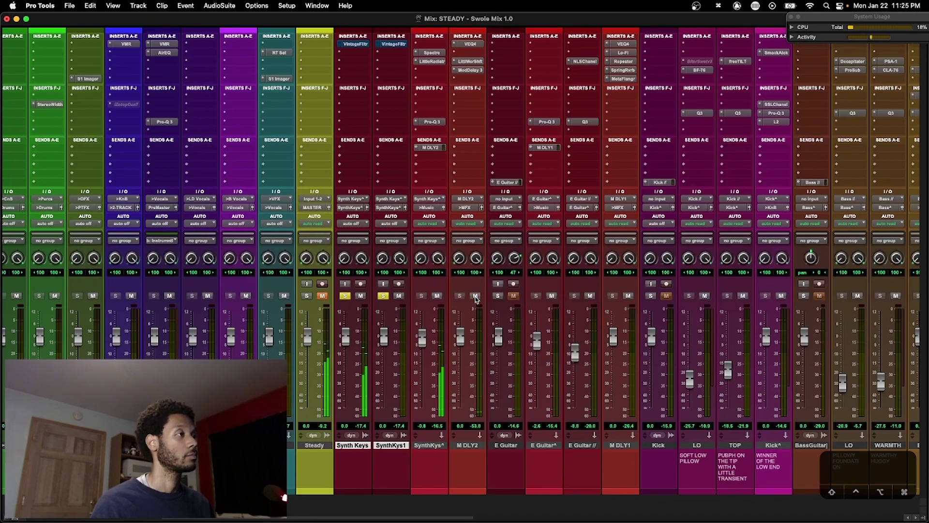
# Step: Bypass the StereoWidth insert on the >Music bus
pyautogui.hscroll(-3, 475, 299)
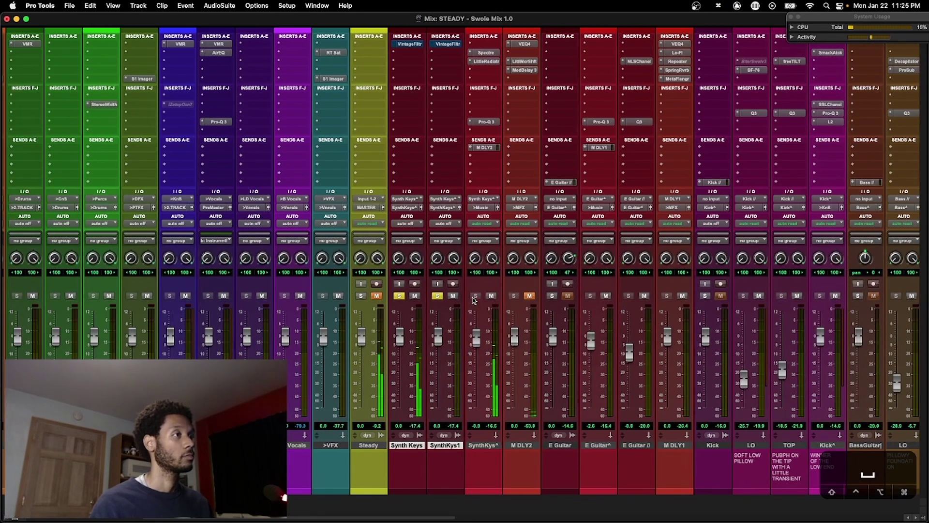
pyautogui.hscroll(-3, 567, 302)
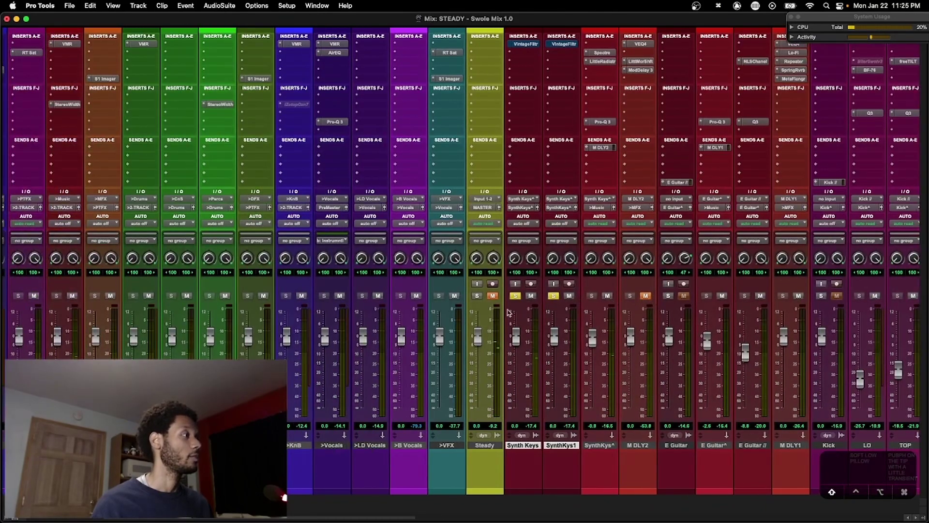
pyautogui.hscroll(-2, 214, 340)
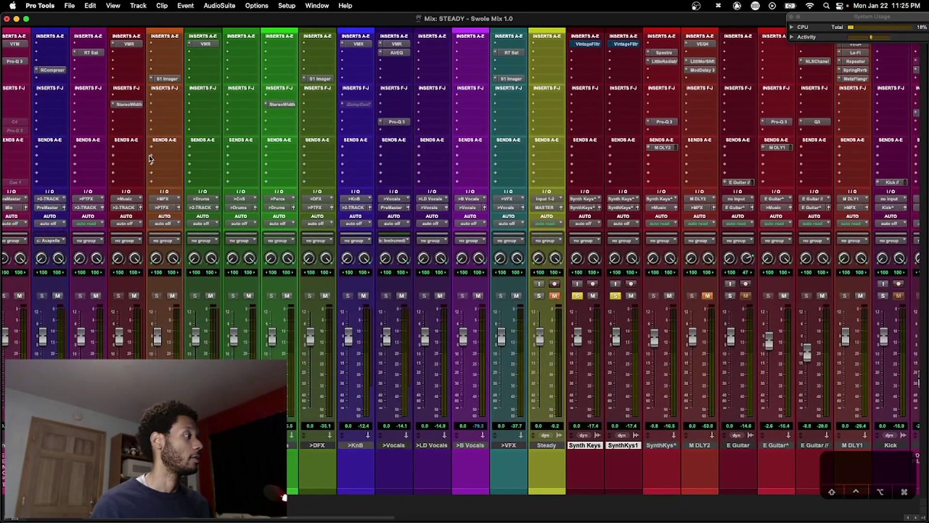
pyautogui.keyDown('super'); pyautogui.click(124, 104); pyautogui.keyUp('super')
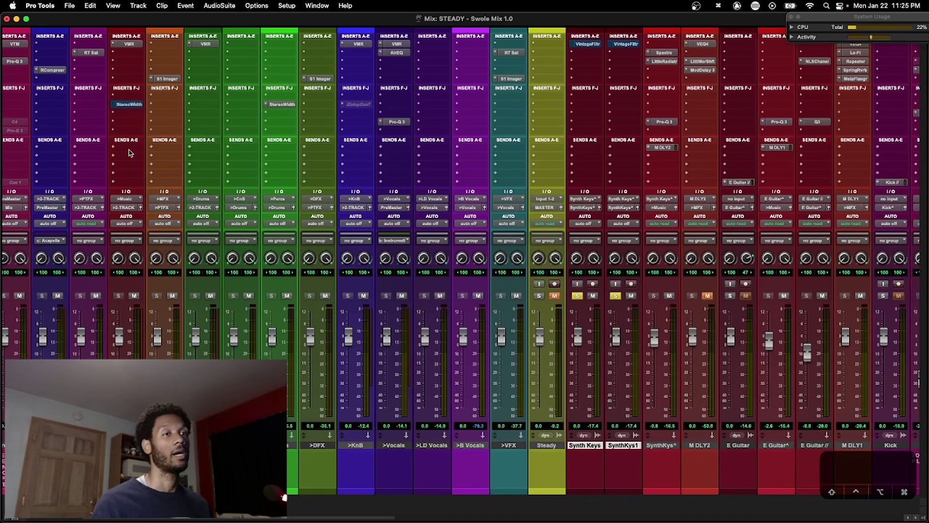
# Step: Examine the settings of the Spectre, Little Radiator and Pro-Q 3 inserts on the Synth Keys^ bus, and close the plug-in window
pyautogui.hscroll(5, 216, 240)
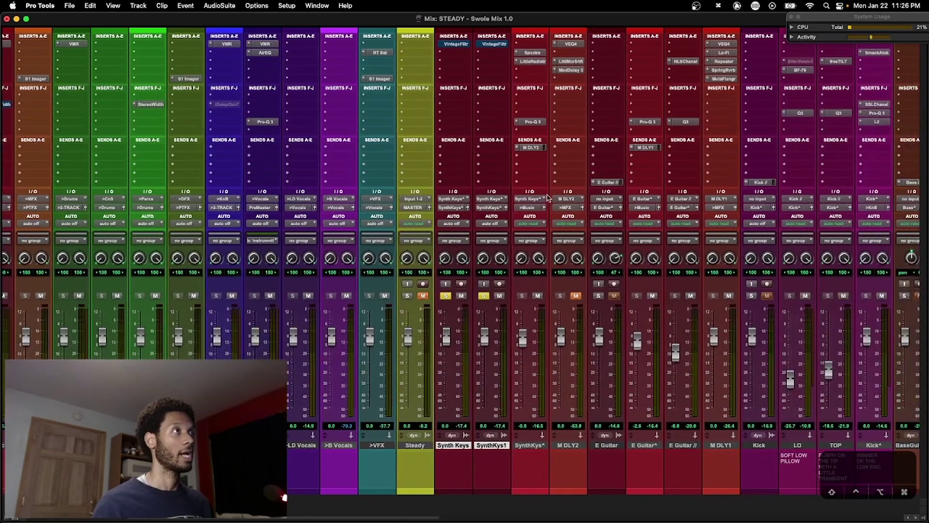
pyautogui.hscroll(1, 494, 100)
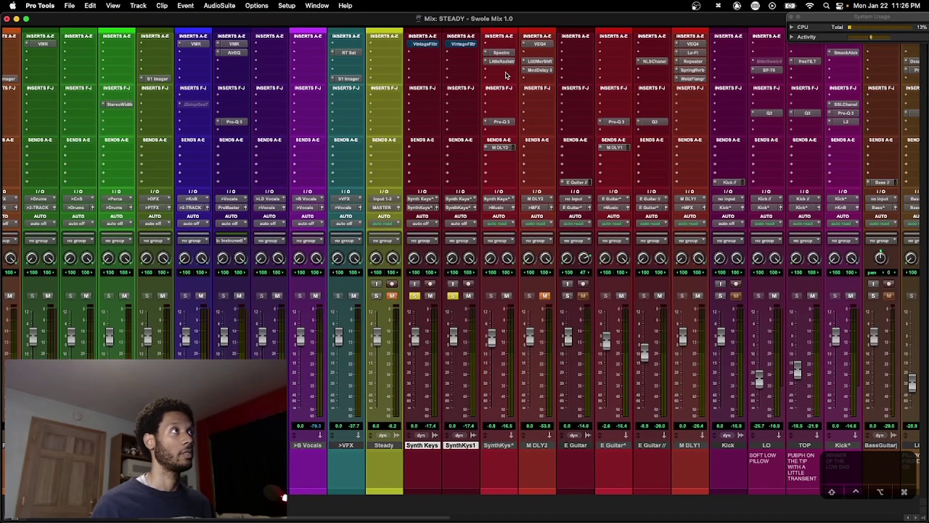
pyautogui.click(503, 53)
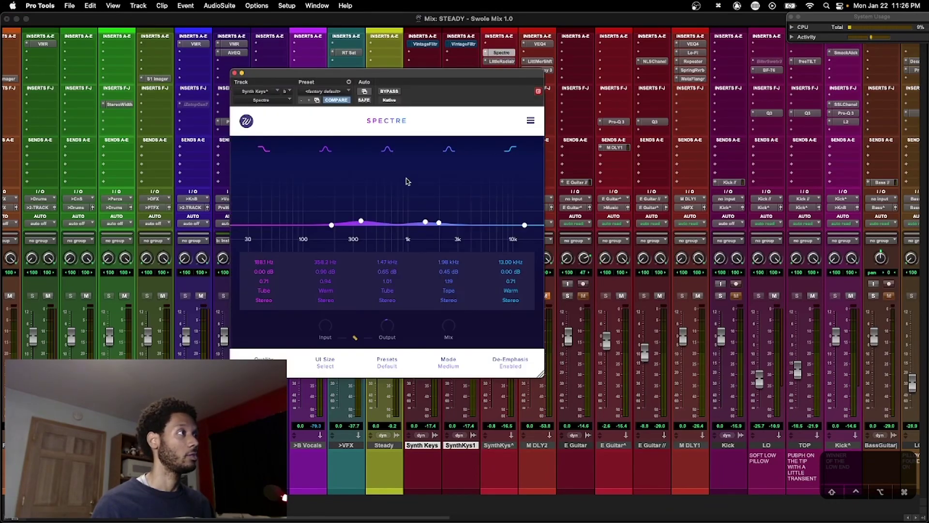
pyautogui.moveTo(455, 74); pyautogui.dragTo(354, 70)
pyautogui.click(502, 61)
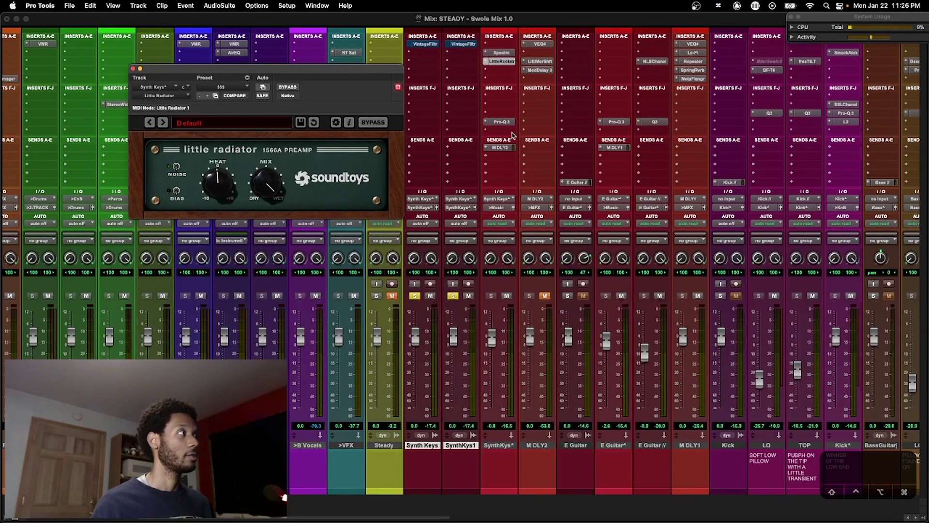
pyautogui.click(504, 122)
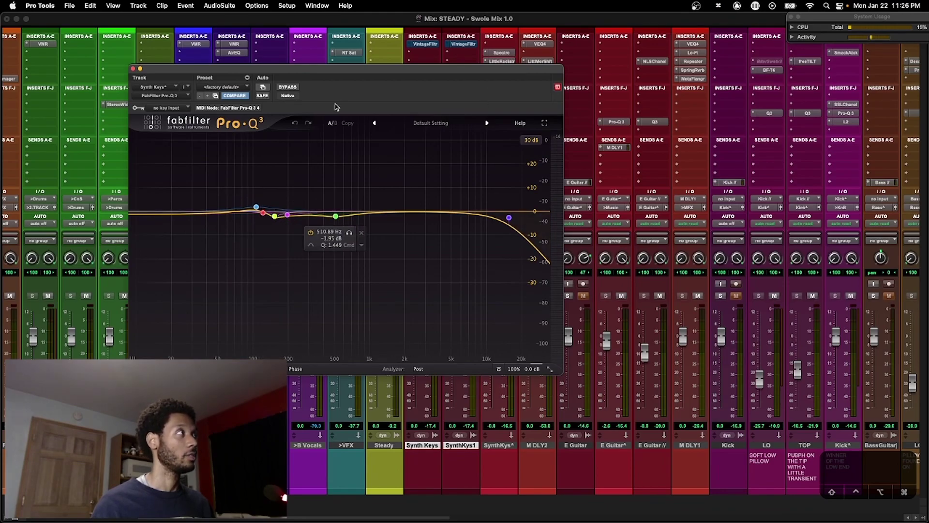
pyautogui.click(133, 69)
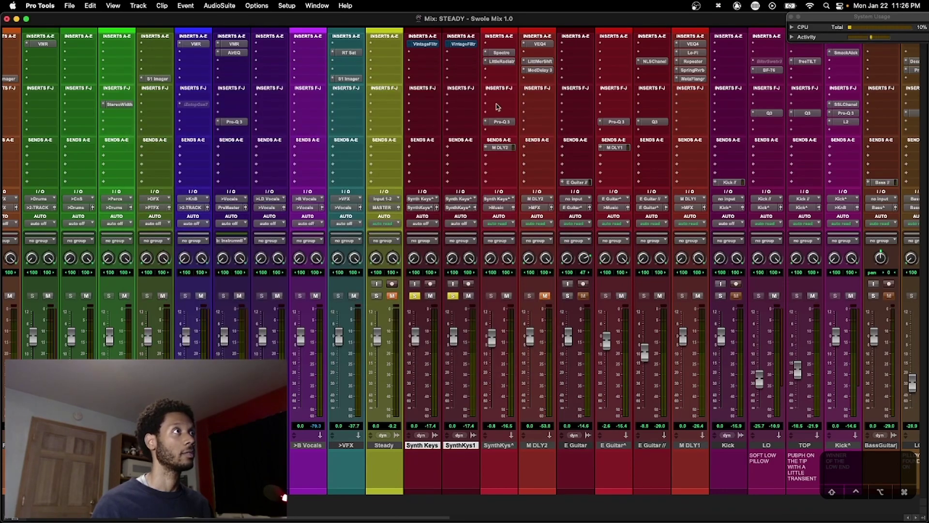
# Step: Open the VEQ4, Little MicroShift and Mod Delay III inserts of the M DLY2 return and arrange their windows side by side for review
pyautogui.click(546, 44)
pyautogui.moveTo(419, 72); pyautogui.dragTo(318, 83)
pyautogui.click(542, 62)
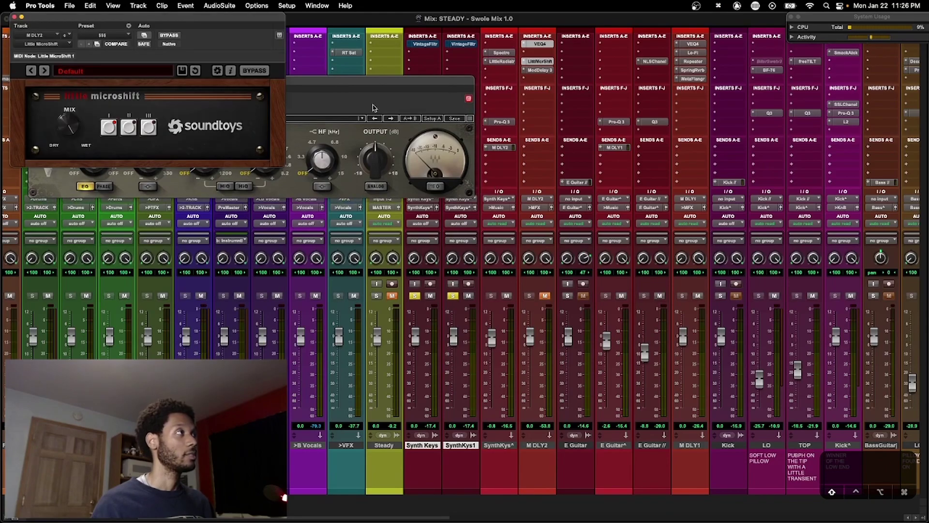
pyautogui.moveTo(228, 24); pyautogui.dragTo(680, 241)
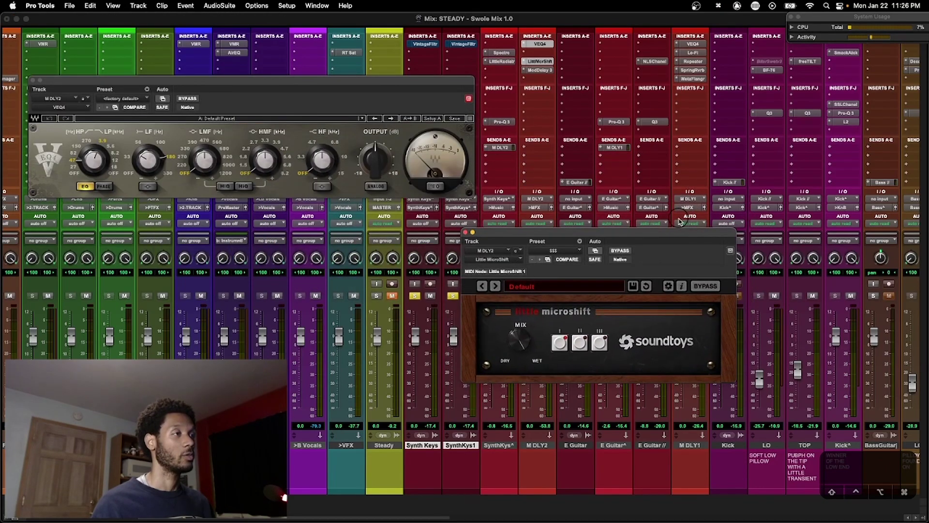
pyautogui.click(540, 69)
pyautogui.moveTo(223, 20); pyautogui.dragTo(249, 275)
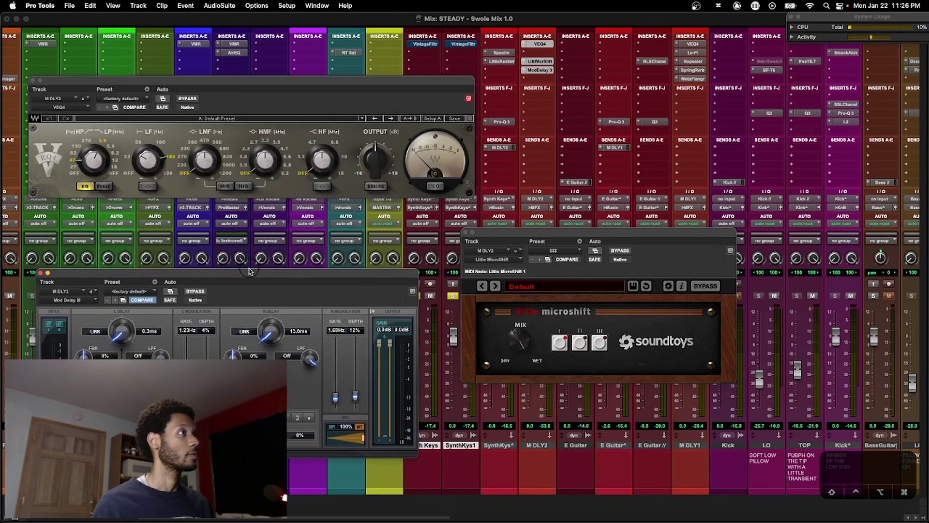
pyautogui.moveTo(494, 237); pyautogui.dragTo(532, 200)
pyautogui.moveTo(426, 80); pyautogui.dragTo(432, 34)
pyautogui.moveTo(616, 198); pyautogui.dragTo(628, 134)
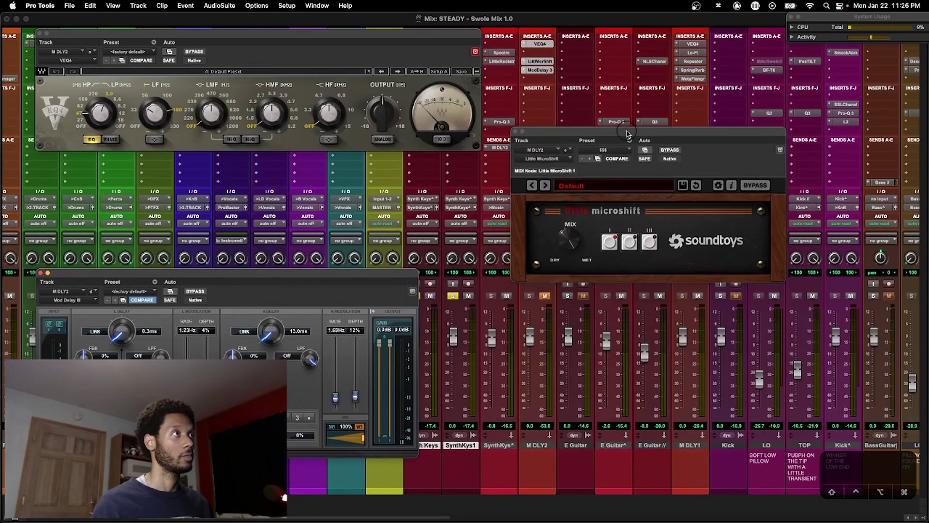
pyautogui.moveTo(373, 277); pyautogui.dragTo(450, 228)
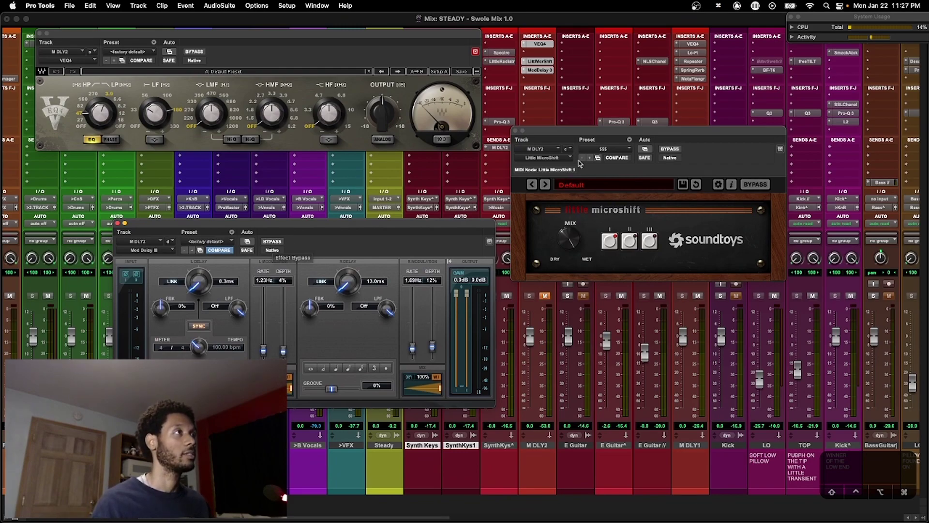
# Step: Show the Synth Keys^ send to M DLY2 in its own window beside the plug-ins, and unmute the M DLY2 return
pyautogui.click(501, 147)
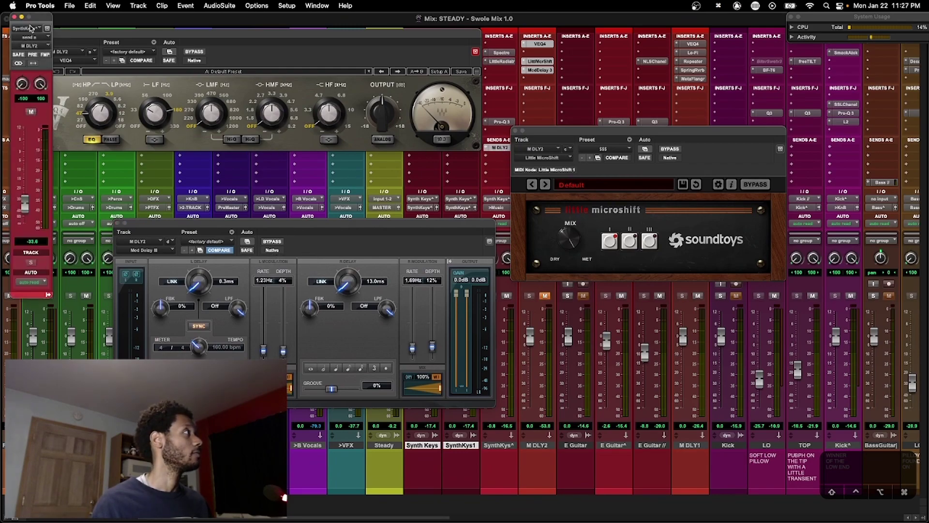
pyautogui.moveTo(38, 22); pyautogui.dragTo(864, 139)
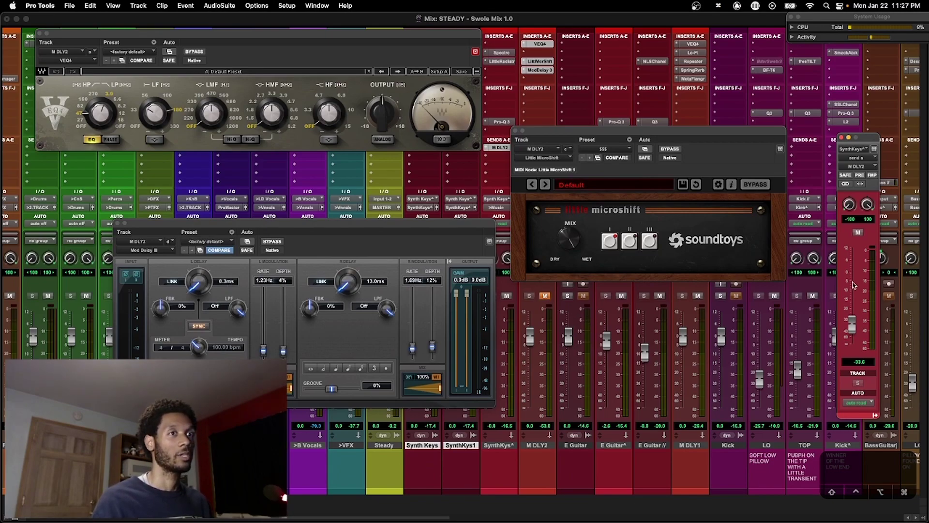
pyautogui.click(545, 296)
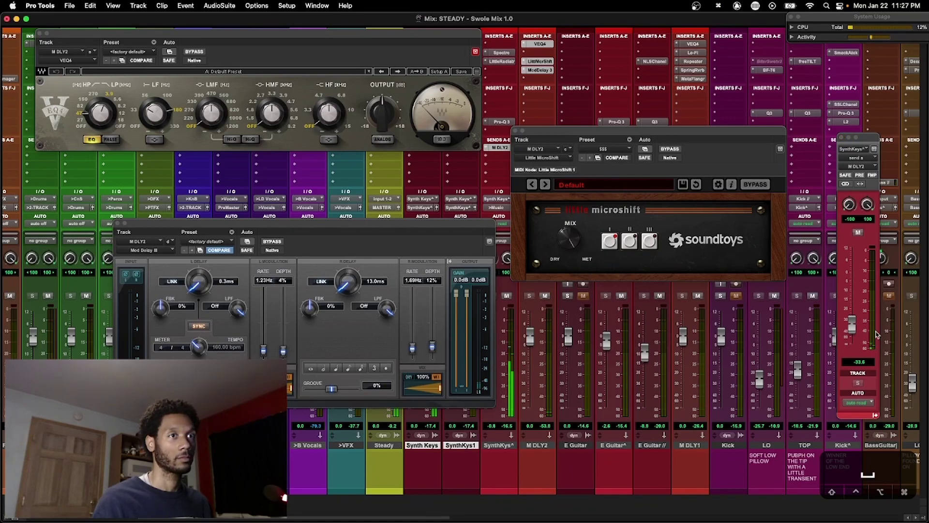
# Step: Raise the M DLY2 send to 0.0 dB, compare the keys with the send muted and unmuted, and return it to -33.6 dB
pyautogui.keyDown('alt'); pyautogui.click(850, 328); pyautogui.keyUp('alt')
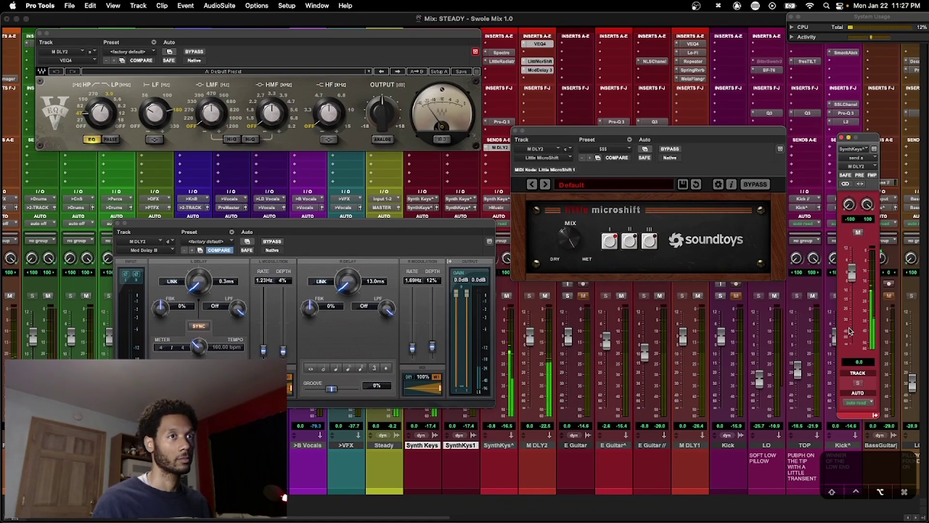
pyautogui.click(858, 233)
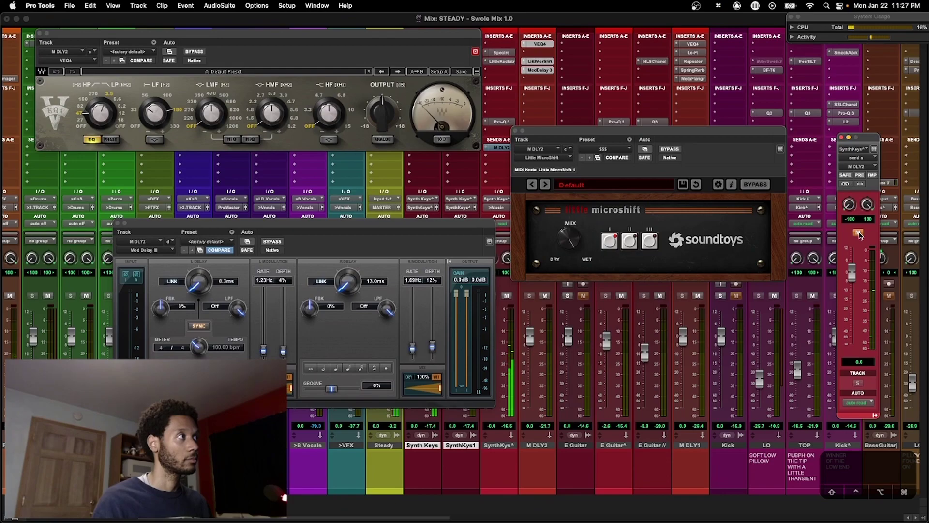
pyautogui.click(858, 233)
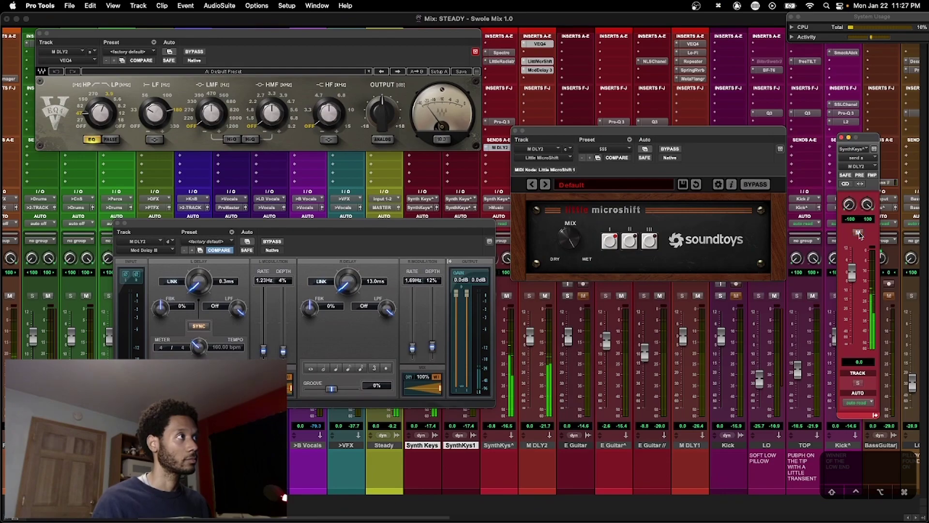
pyautogui.press('space')
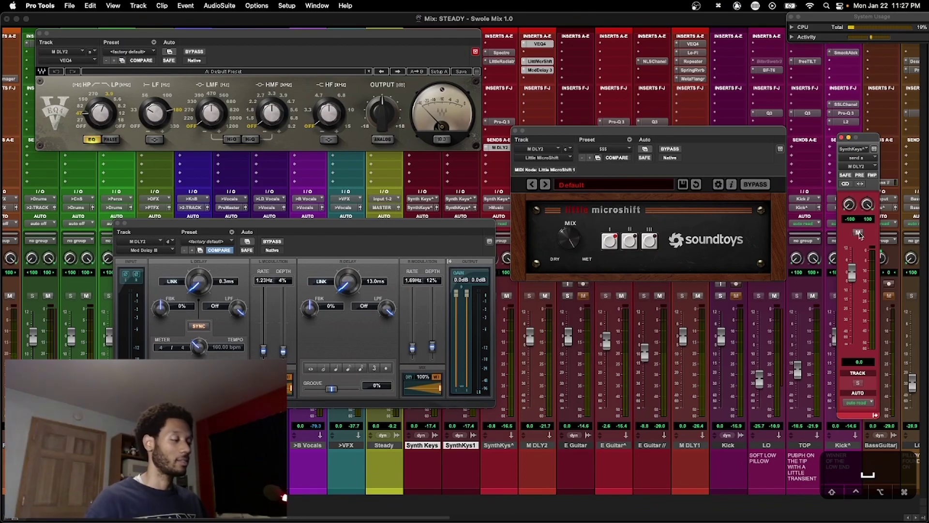
pyautogui.moveTo(851, 273); pyautogui.dragTo(850, 339)
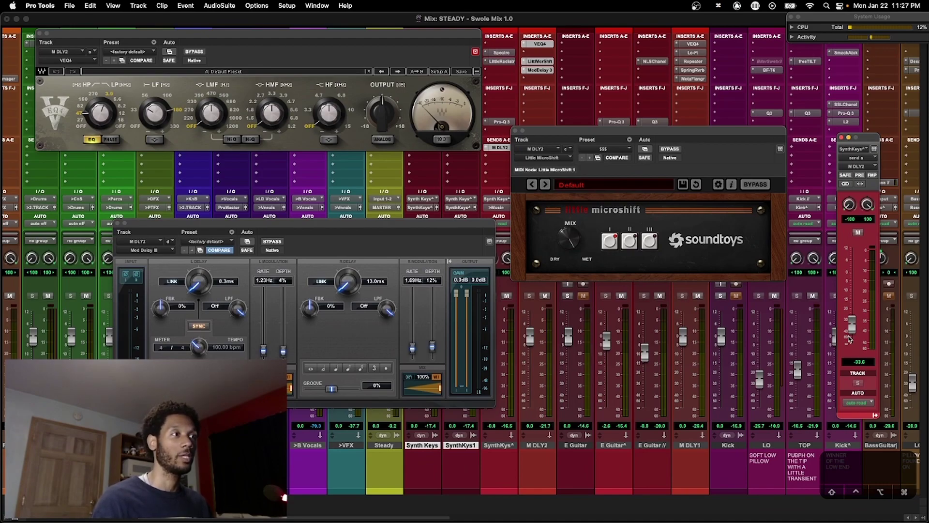
# Step: Compare the playing synth keys with and without the M DLY2 send by repeatedly muting it, leaving the send unmuted
pyautogui.click(857, 234)
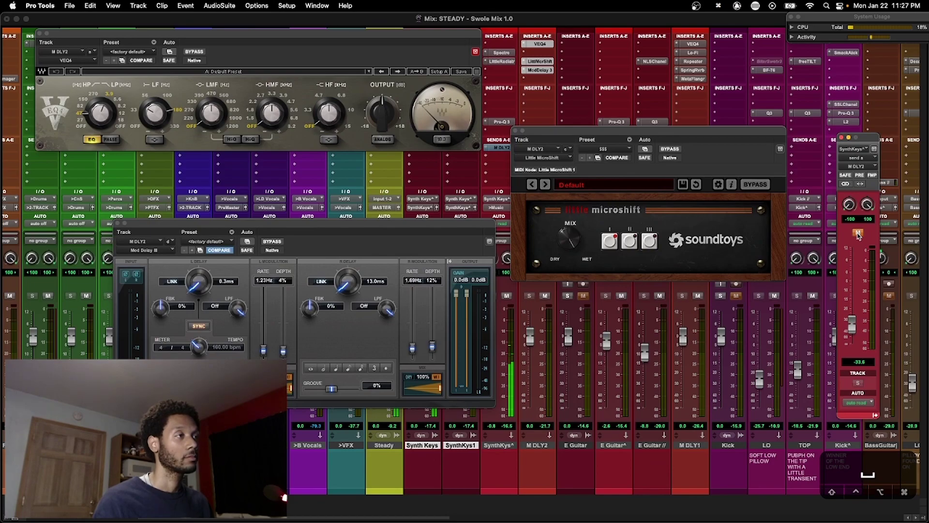
pyautogui.click(857, 233)
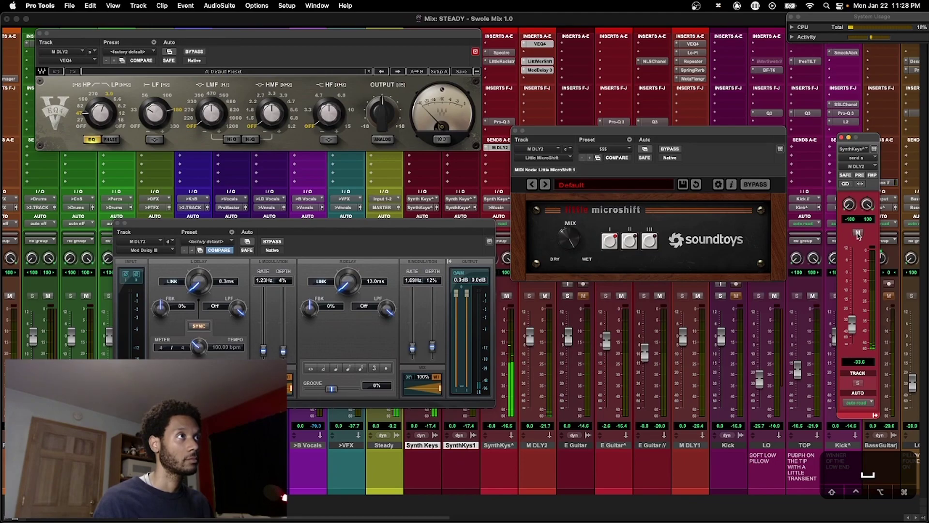
pyautogui.click(857, 233)
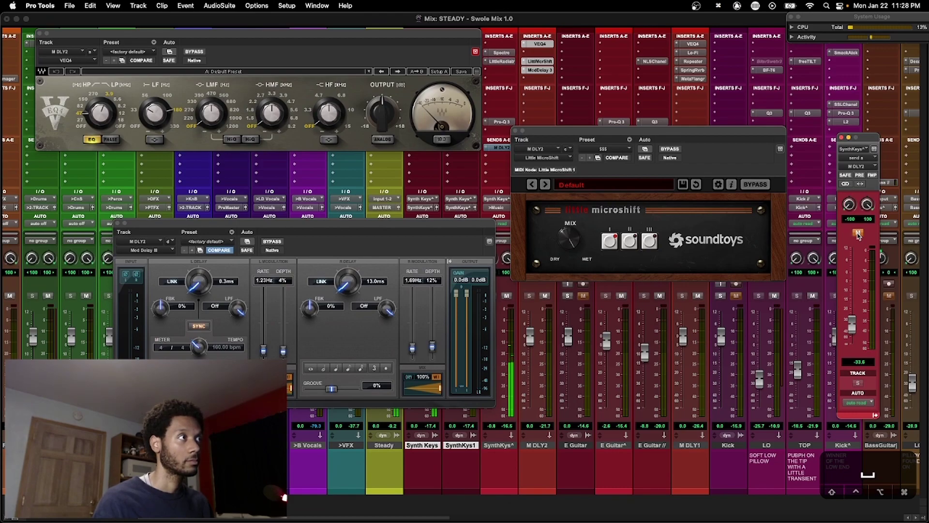
pyautogui.click(857, 233)
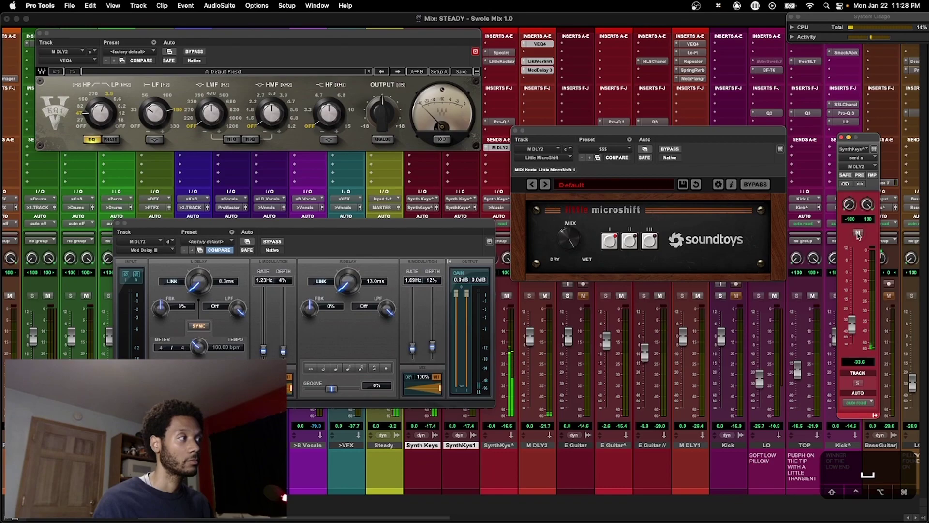
pyautogui.click(857, 234)
pyautogui.click(858, 233)
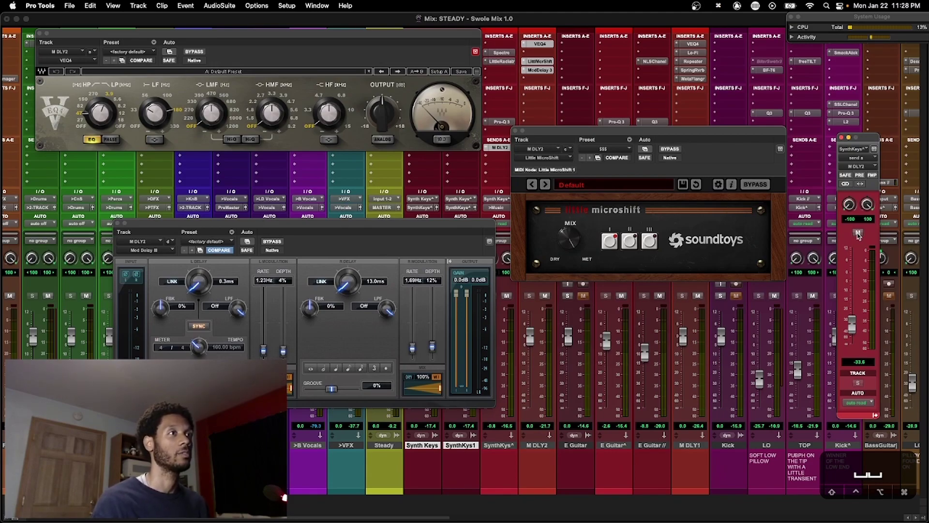
pyautogui.click(858, 233)
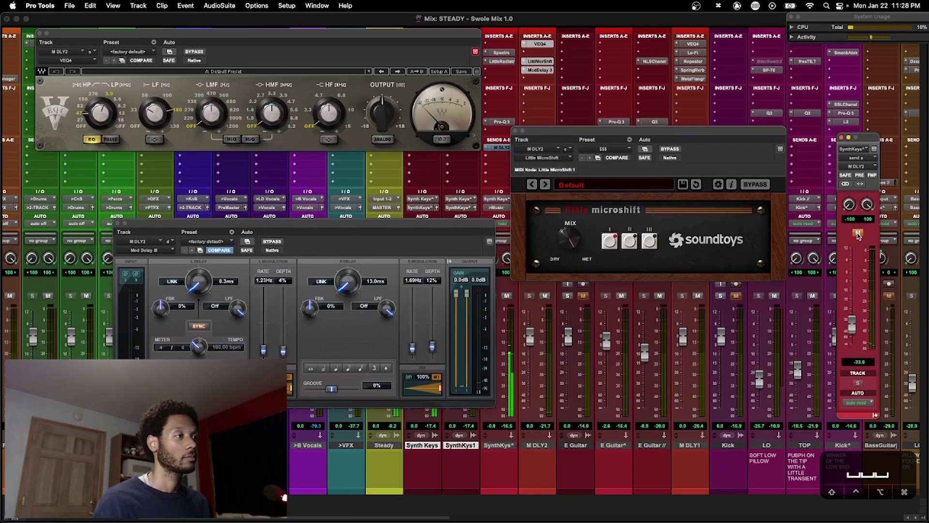
pyautogui.click(858, 234)
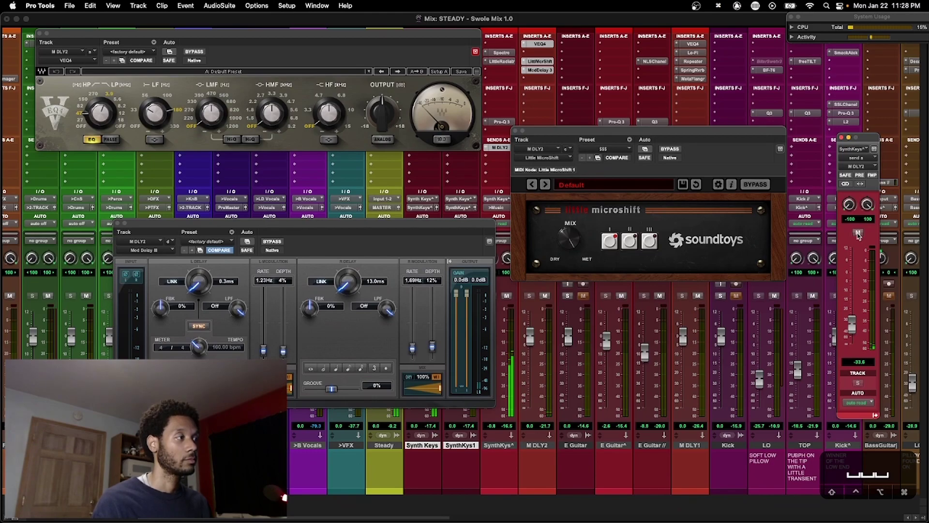
pyautogui.click(857, 234)
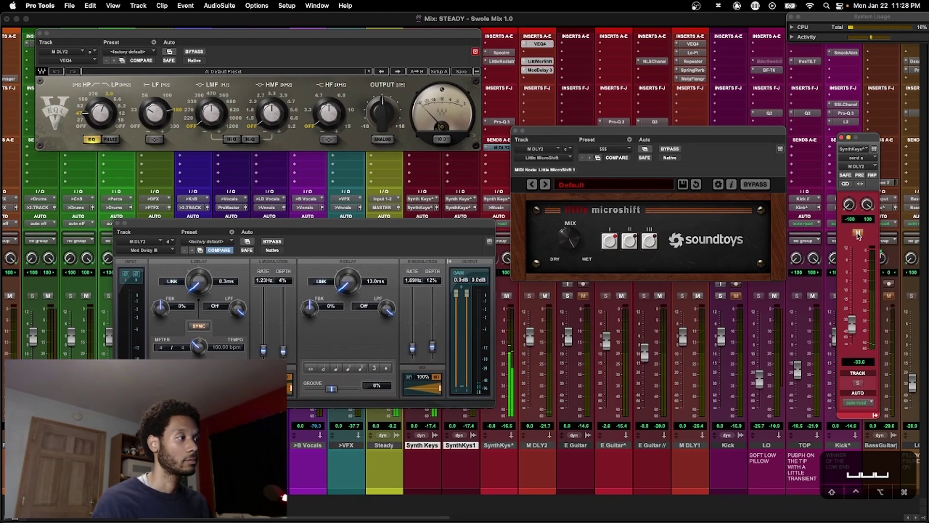
pyautogui.click(858, 234)
pyautogui.click(857, 234)
pyautogui.click(858, 234)
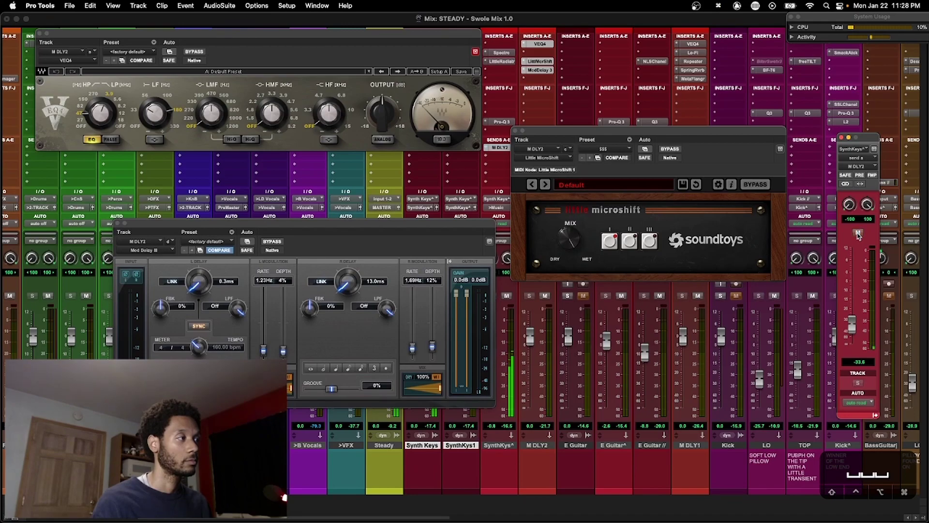
pyautogui.click(858, 234)
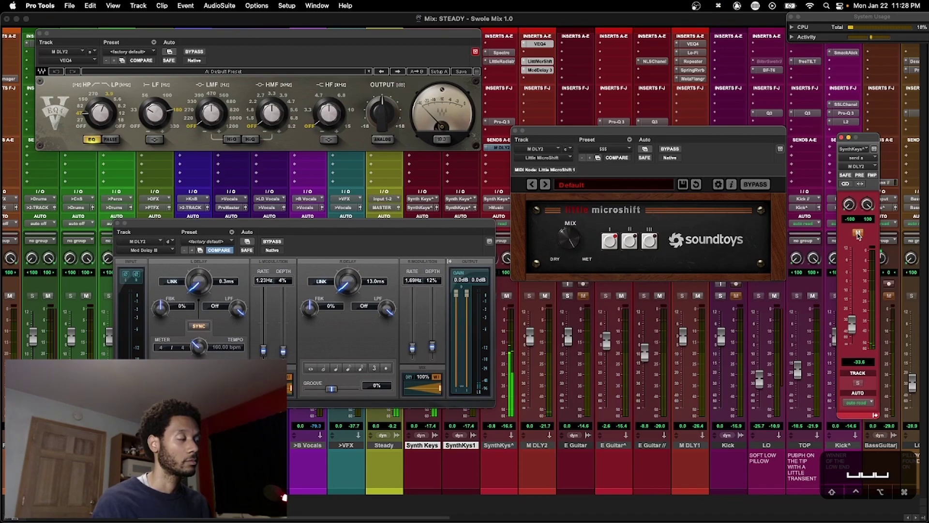
pyautogui.click(858, 233)
pyautogui.click(858, 233)
pyautogui.click(858, 233)
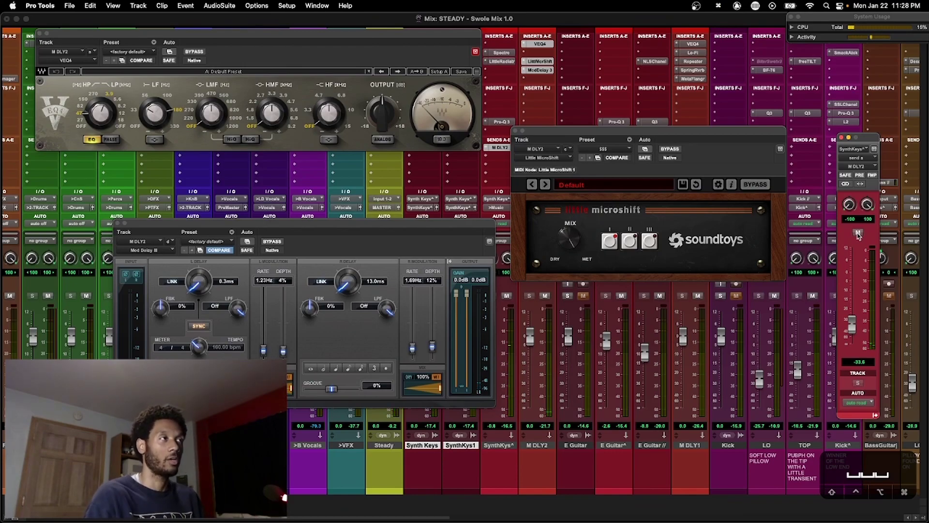
# Step: Close the plug-in and send windows, select the E Guitar track, and bring it into view in the Edit window
pyautogui.click(515, 131)
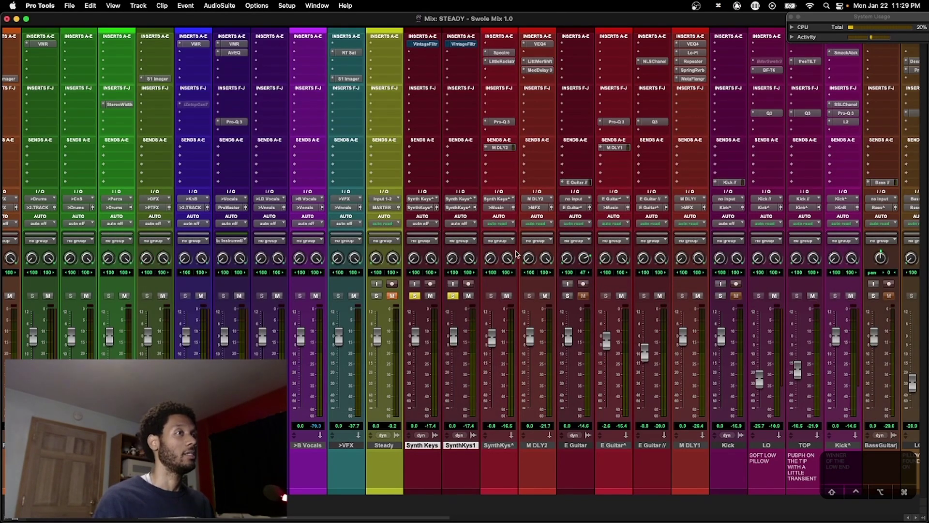
pyautogui.hscroll(3, 525, 338)
pyautogui.click(516, 444)
pyautogui.hscroll(2, 518, 452)
pyautogui.press('super+equal')
pyautogui.hscroll(3, 516, 450)
pyautogui.scroll(-3, 517, 449)
pyautogui.hscroll(-10, 516, 449)
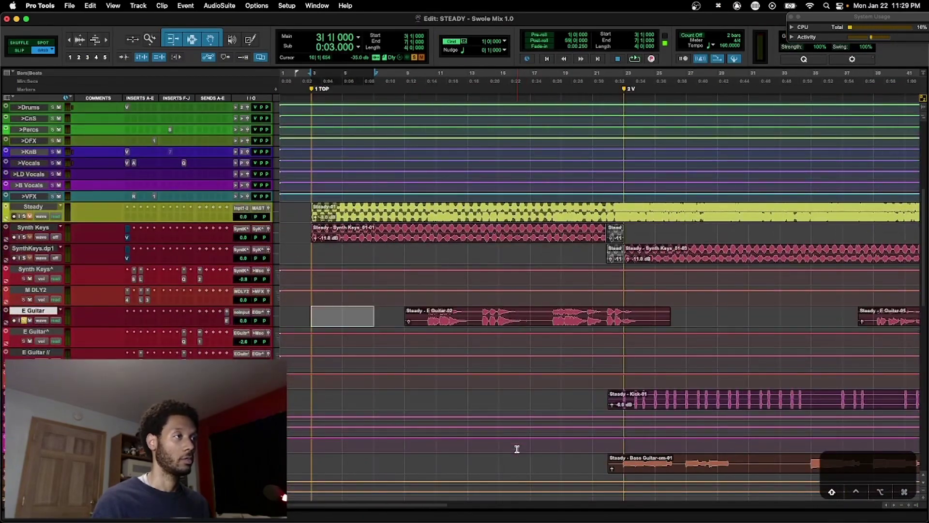
# Step: Select the first E Guitar clip from about bar 10 to bar 23 and play that range with the track soloed
pyautogui.click(448, 323)
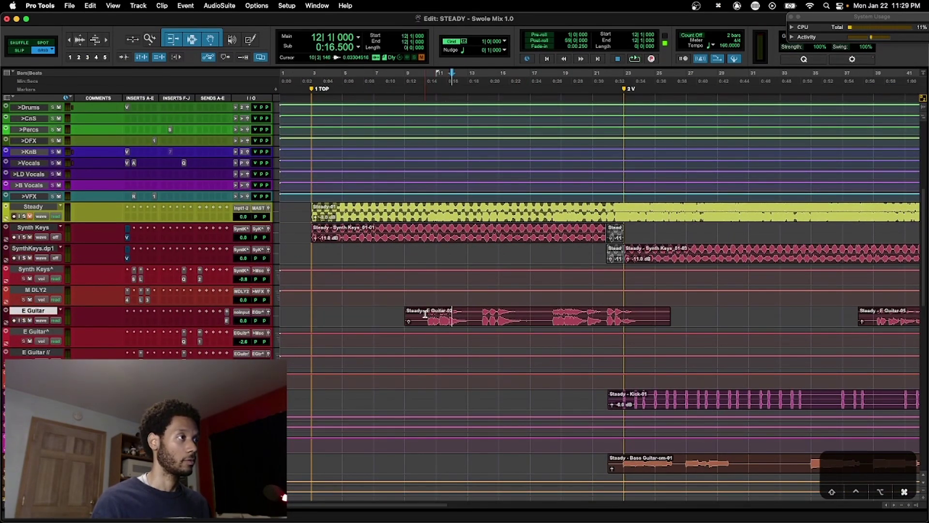
pyautogui.moveTo(428, 321); pyautogui.dragTo(625, 325)
pyautogui.press('space')
pyautogui.hotkey('shift', 's')
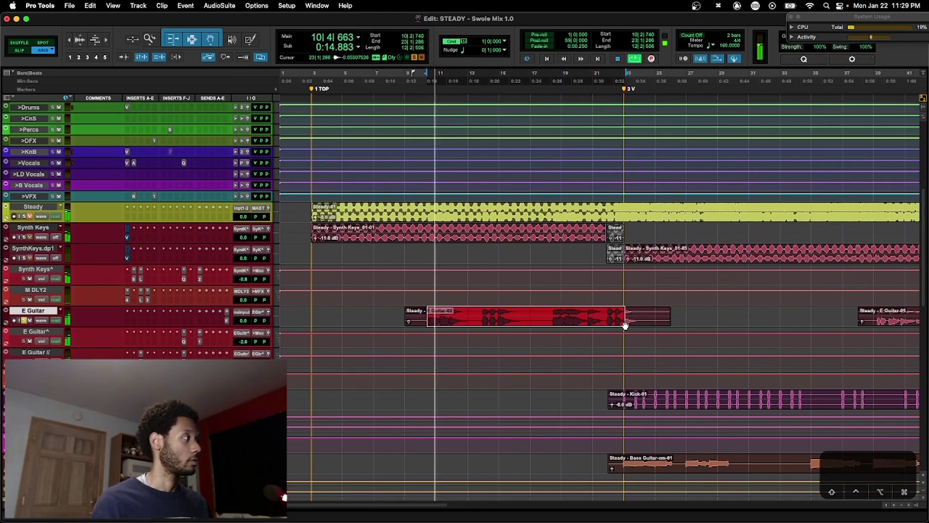
# Step: In the Mix window, mute the M DLY1 return and, with playback stopped, move the E Guitar // track ahead of E Guitar^
pyautogui.press('super+equal')
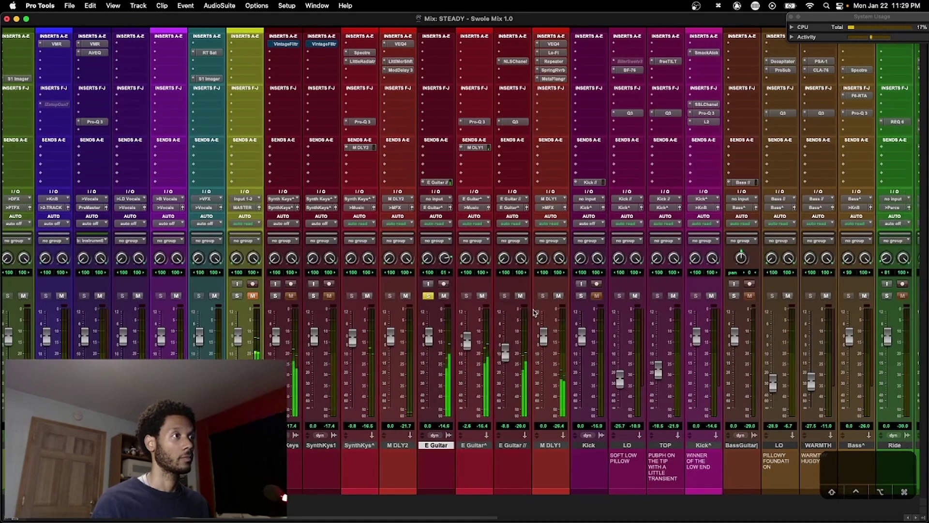
pyautogui.click(558, 295)
pyautogui.press('space')
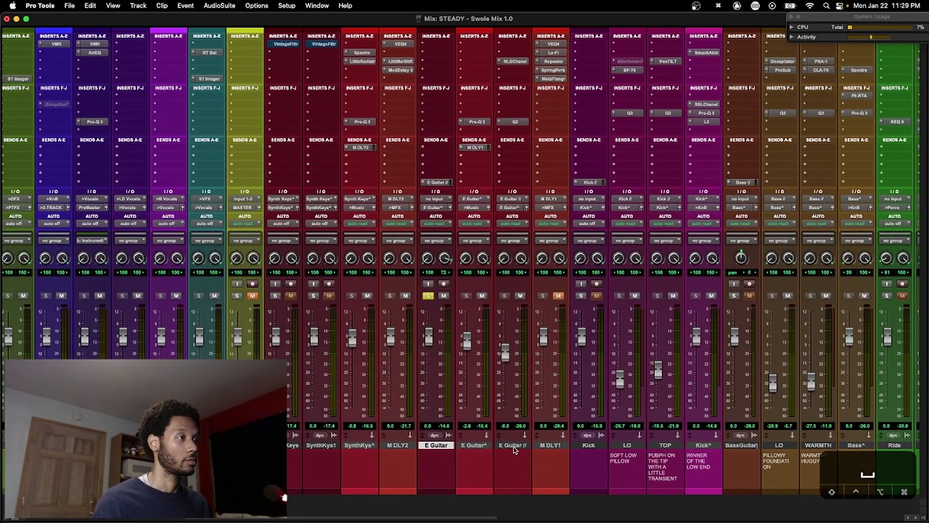
pyautogui.moveTo(514, 450); pyautogui.dragTo(466, 443)
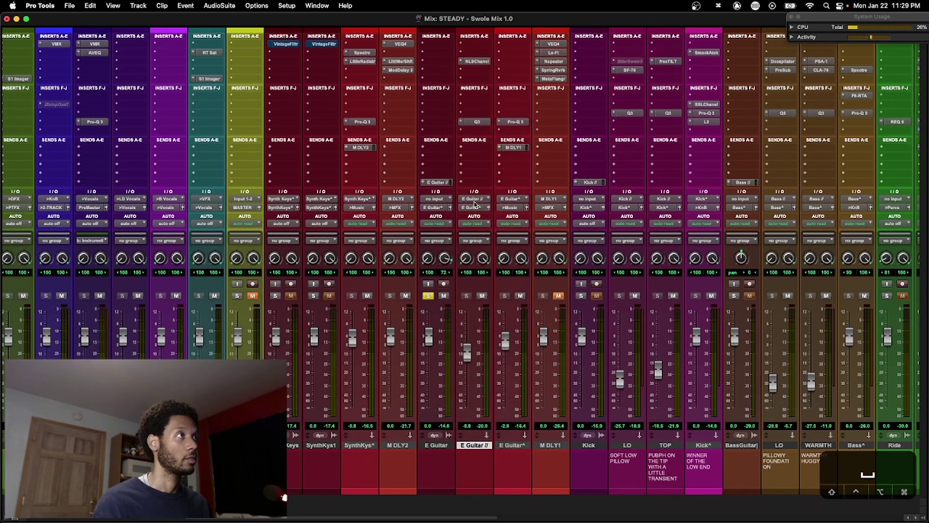
# Step: Examine the settings of the NLS Channel and Q3 inserts on E Guitar //, ending with NLS Channel open
pyautogui.click(479, 62)
pyautogui.moveTo(121, 193)
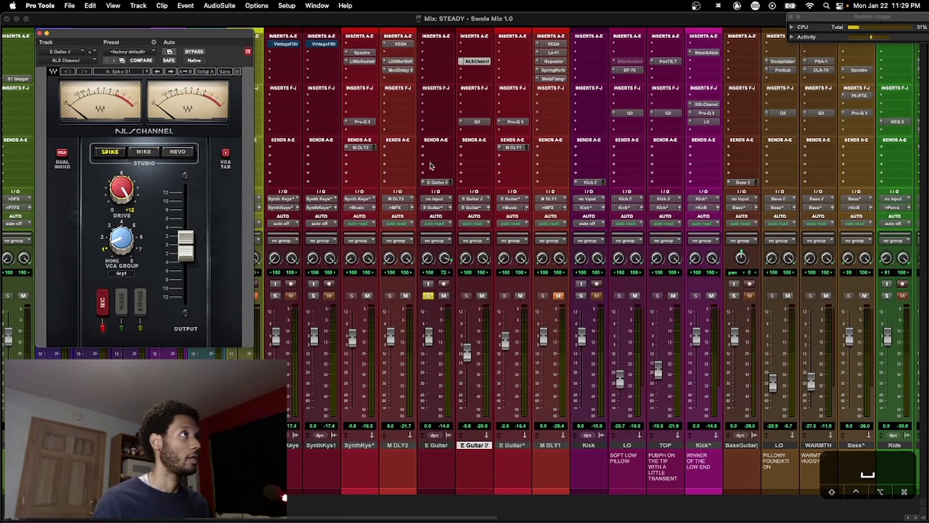
pyautogui.click(479, 122)
pyautogui.moveTo(318, 35); pyautogui.dragTo(428, 109)
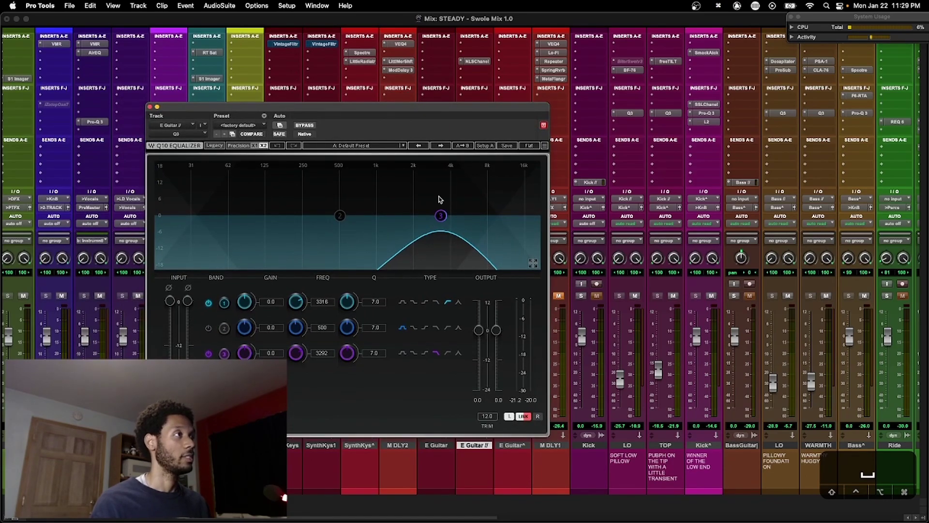
pyautogui.click(150, 107)
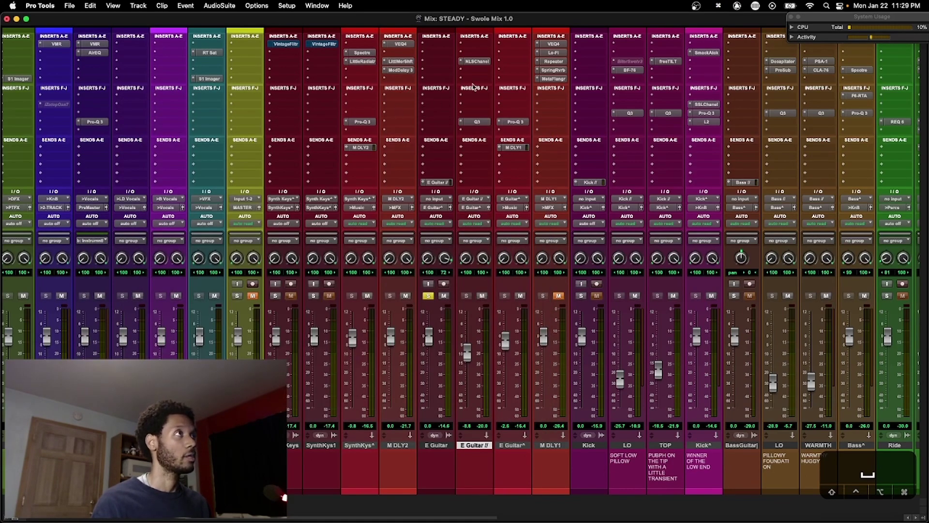
pyautogui.click(484, 62)
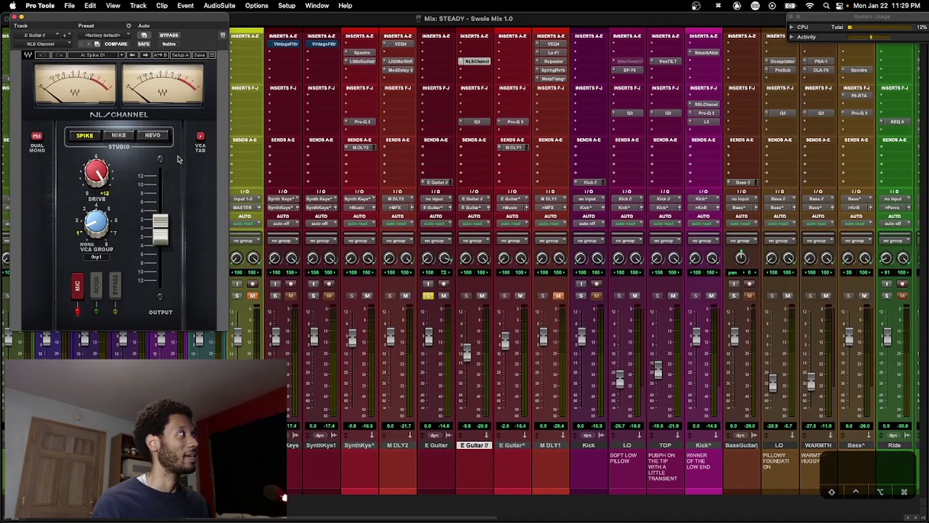
# Step: Close the NLS Channel window and make the inactive TESTER track near the start of the mixer active
pyautogui.moveTo(79, 21); pyautogui.dragTo(451, 105)
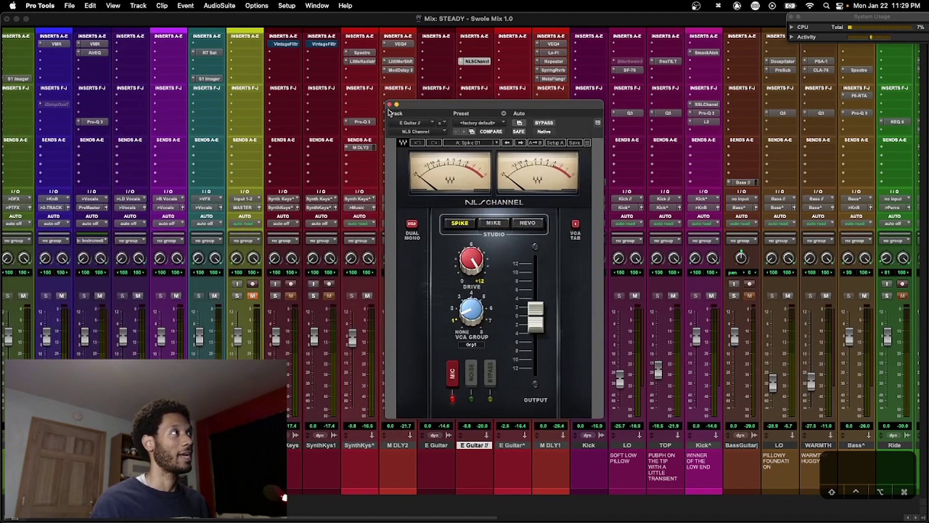
pyautogui.click(387, 103)
pyautogui.hscroll(-3, 444, 139)
pyautogui.hscroll(-10, 444, 140)
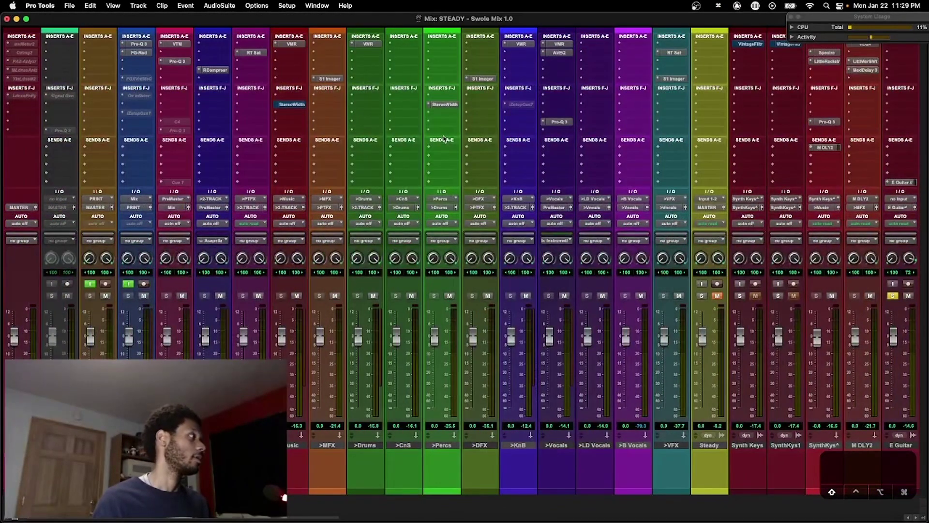
pyautogui.keyDown('ctrl'); pyautogui.keyDown('super'); pyautogui.click(71, 435); pyautogui.keyUp('super'); pyautogui.keyUp('ctrl')
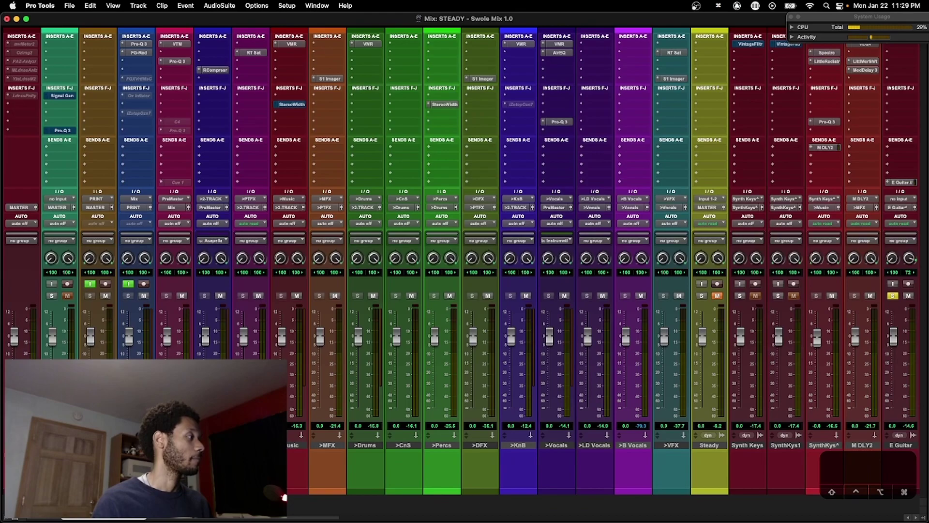
pyautogui.moveTo(104, 521)
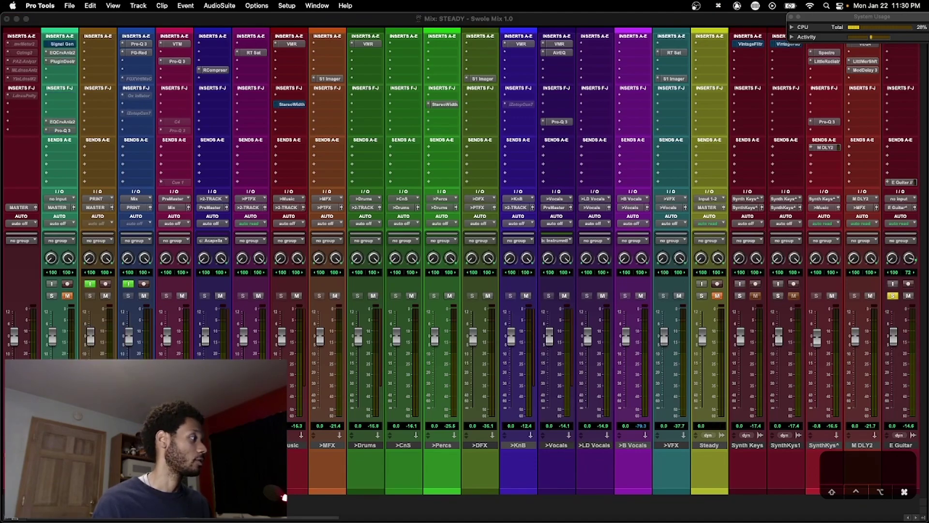
# Step: Move the TESTER track between E Guitar^ and M DLY1 and dismiss the Plugindoctor update notice
pyautogui.press('super+equal')
pyautogui.hscroll(8, 927, 410)
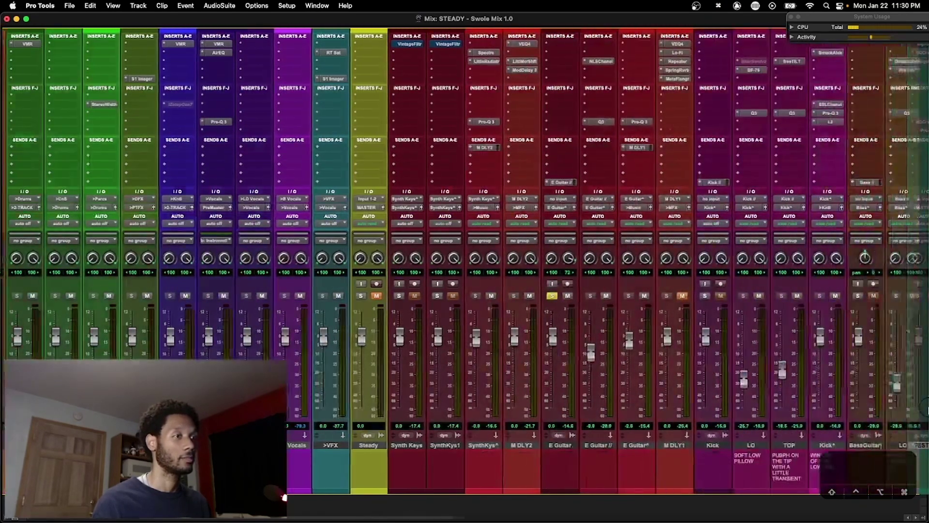
pyautogui.moveTo(925, 409); pyautogui.dragTo(545, 414)
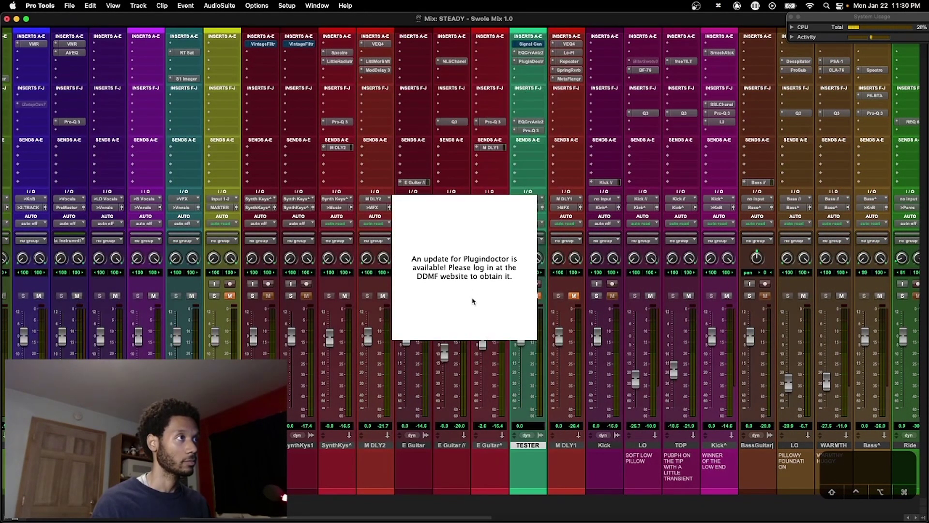
pyautogui.click(476, 313)
# Step: Copy the NLS Channel insert from E Guitar // to insert E of TESTER and open TESTER's lower EQ Curve Analyzer 2
pyautogui.hscroll(2, 450, 131)
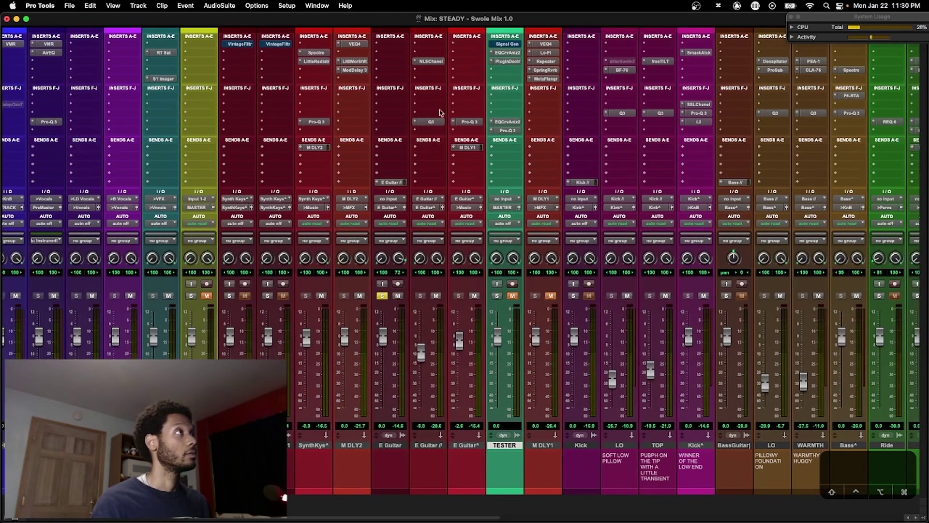
pyautogui.moveTo(431, 61); pyautogui.dragTo(506, 79)
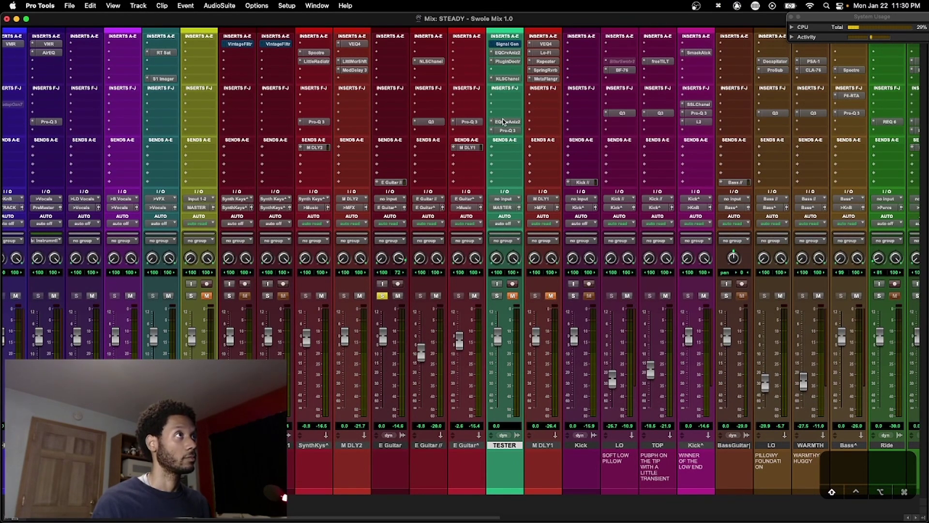
pyautogui.click(503, 121)
pyautogui.moveTo(252, 21); pyautogui.dragTo(565, 161)
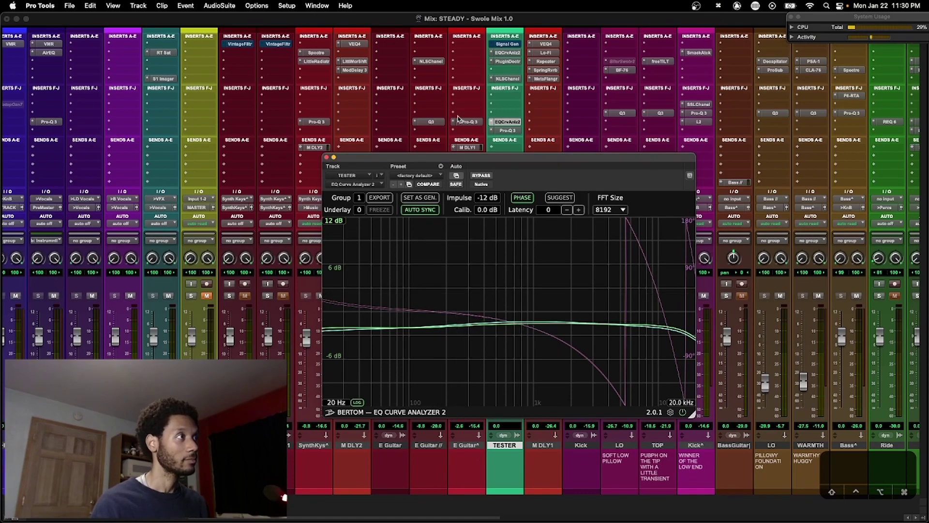
# Step: Compare TESTER's response curve with NLS Channel bypassed and active and in Stereo and Dual Mono modes, and close both plug-in windows
pyautogui.keyDown('super'); pyautogui.click(504, 80); pyautogui.keyUp('super')
pyautogui.keyDown('super'); pyautogui.click(505, 80); pyautogui.keyUp('super')
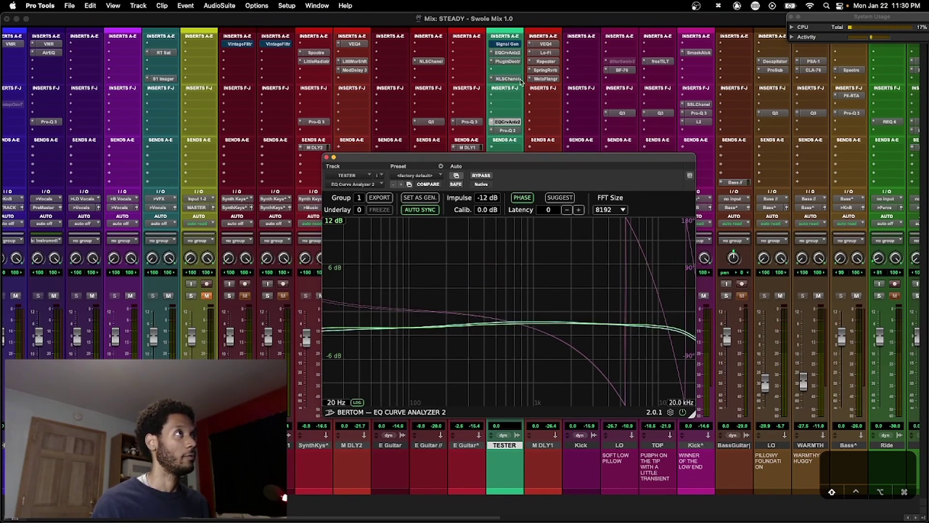
pyautogui.click(507, 78)
pyautogui.click(37, 137)
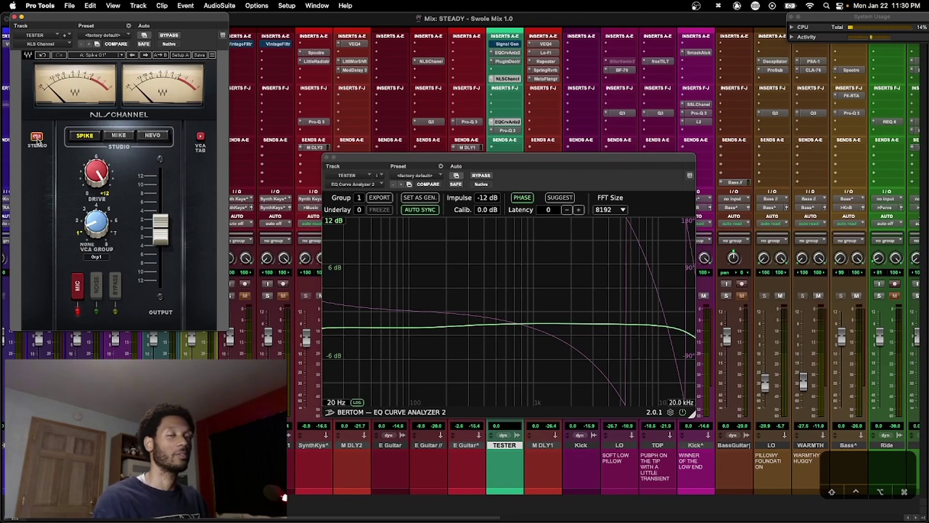
pyautogui.click(37, 137)
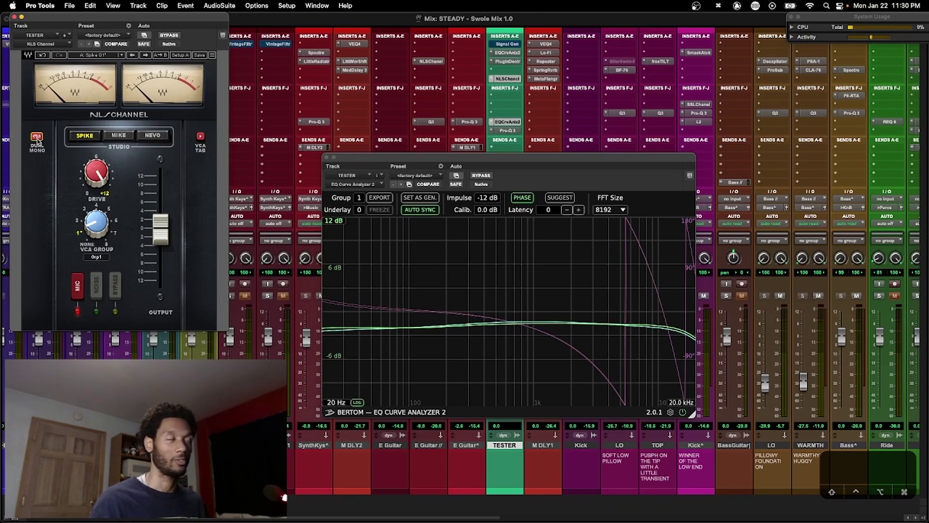
pyautogui.click(14, 17)
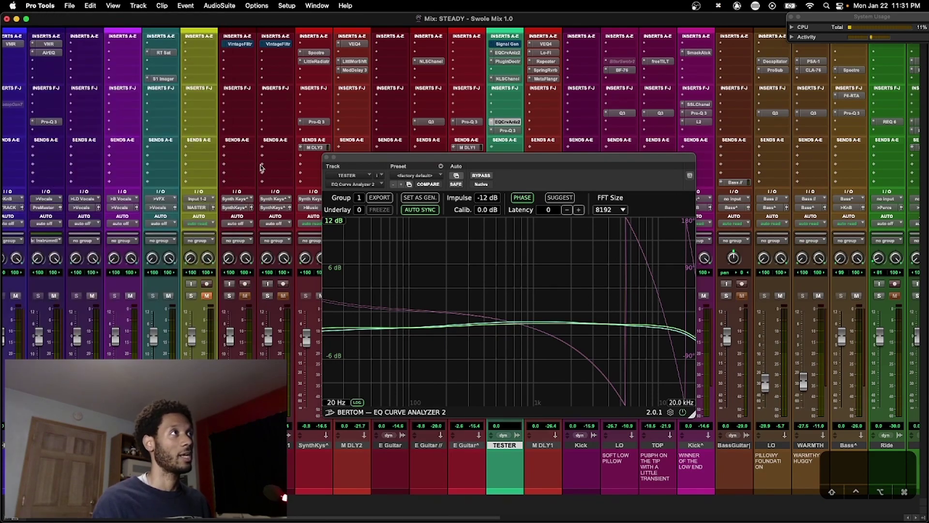
pyautogui.click(326, 157)
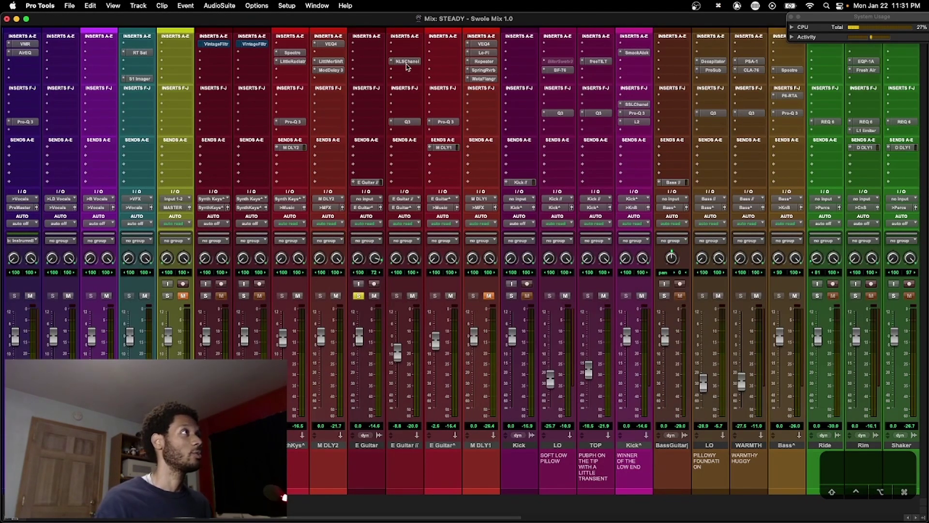
# Step: Review the NLS Channel drive and the Q3 filter settings on E Guitar // and close the plug-in window
pyautogui.click(406, 63)
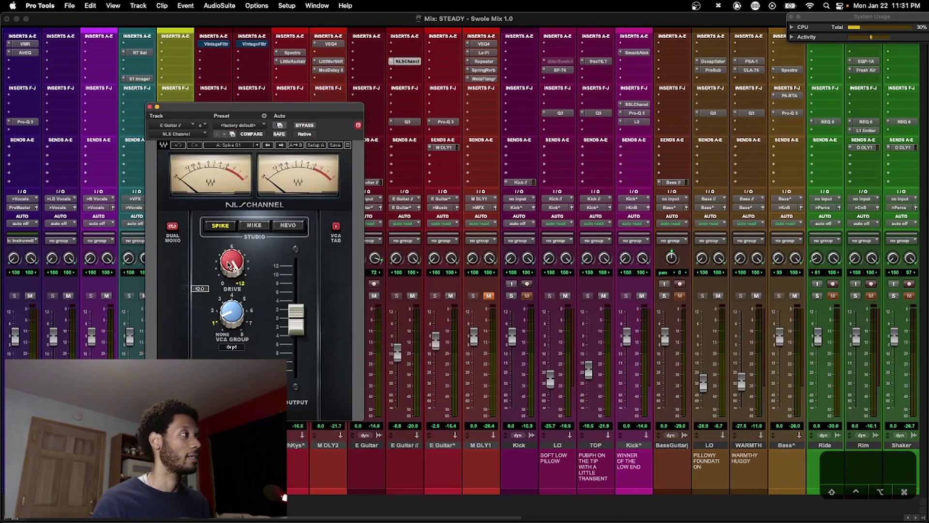
pyautogui.click(407, 122)
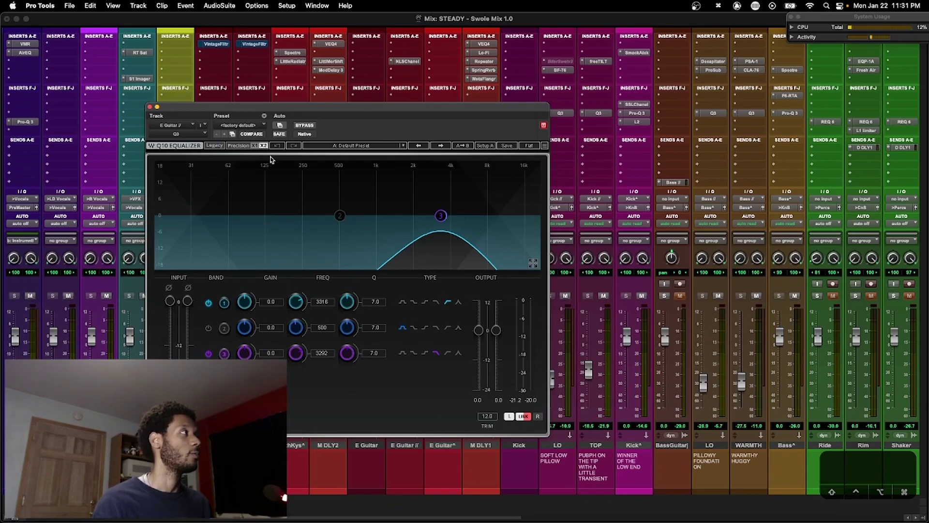
pyautogui.click(149, 107)
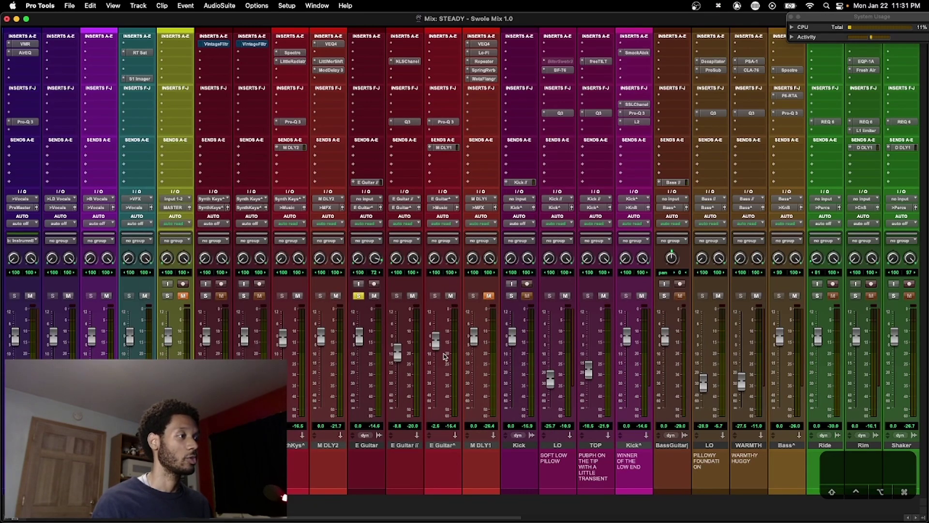
# Step: Mute E Guitar // during playback and play the E Guitar passage from about bar 18 to bar 21
pyautogui.click(412, 296)
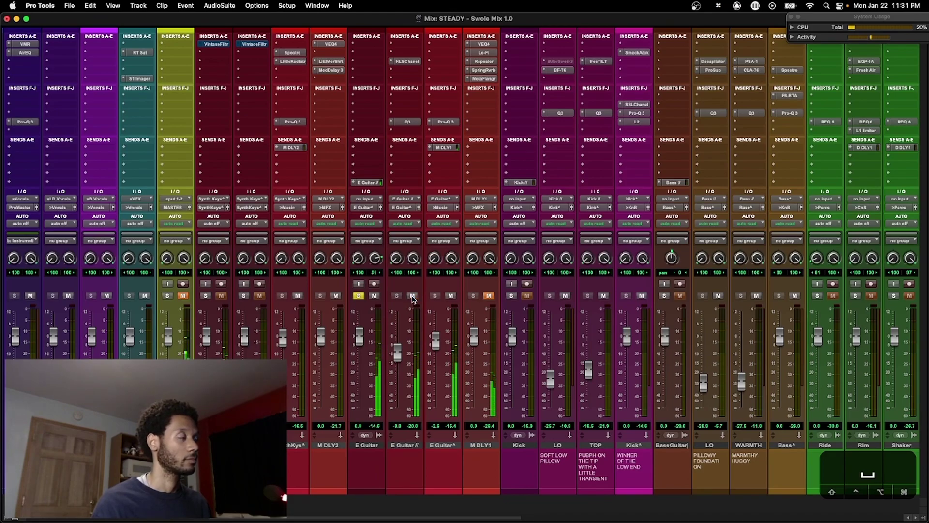
pyautogui.click(413, 296)
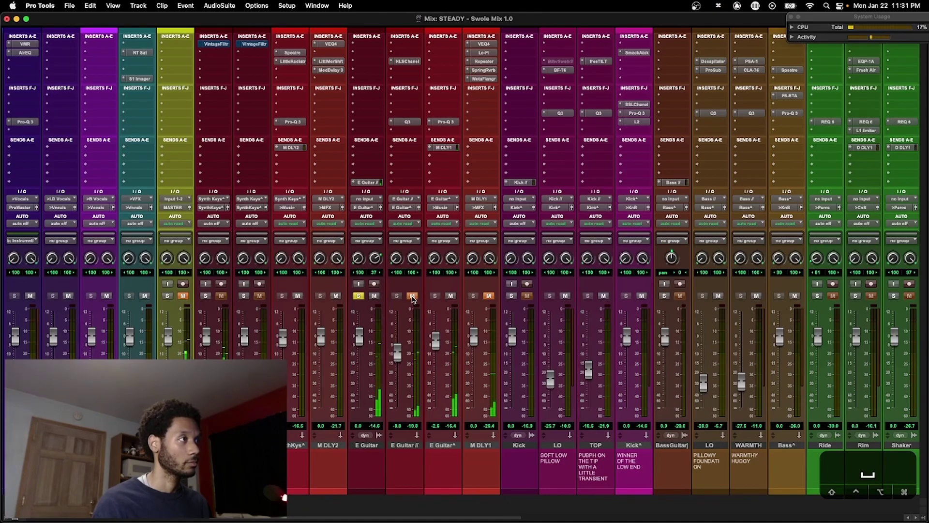
pyautogui.press('super+equal')
pyautogui.moveTo(552, 289); pyautogui.dragTo(600, 296)
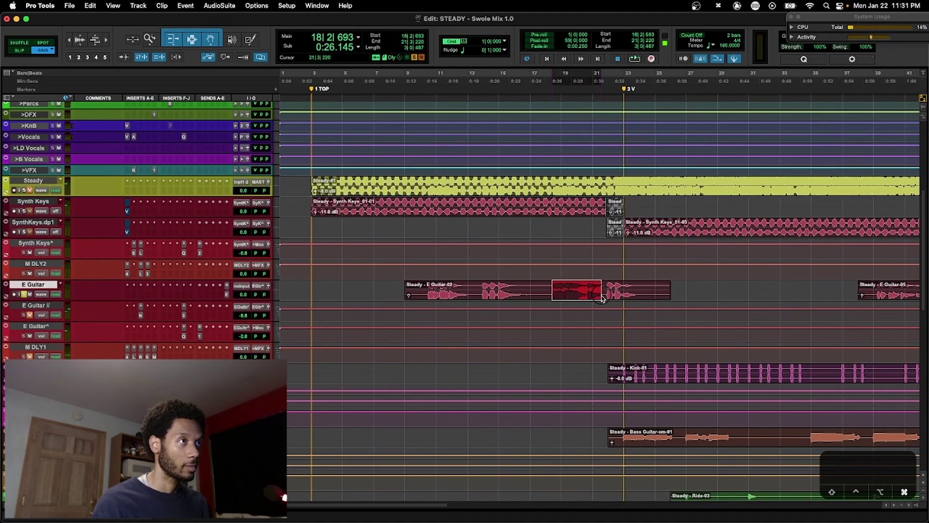
pyautogui.press('super+equal')
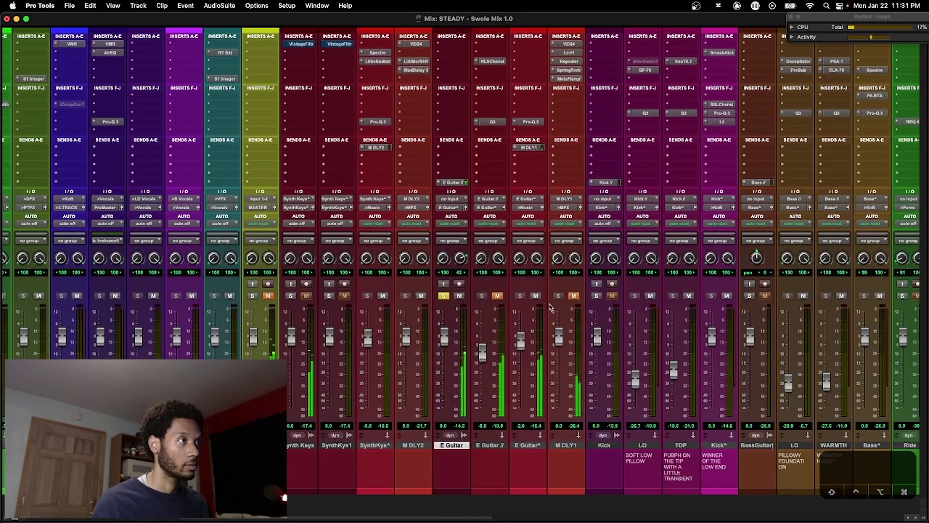
pyautogui.press('super+equal')
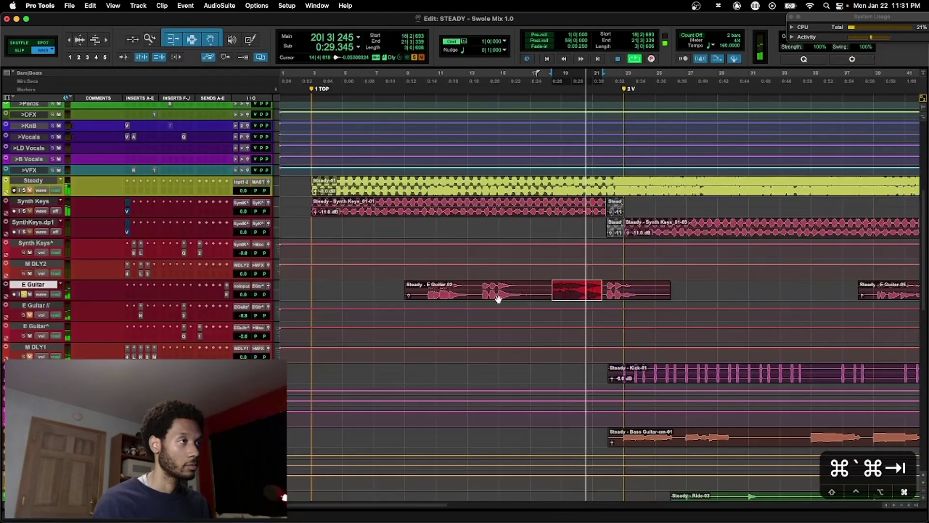
# Step: Select a shorter E Guitar passage from about bar 18 to bar 20 for playback and return to the Mix window
pyautogui.press('super+Tab')
pyautogui.press('super+Tab')
pyautogui.click(555, 286)
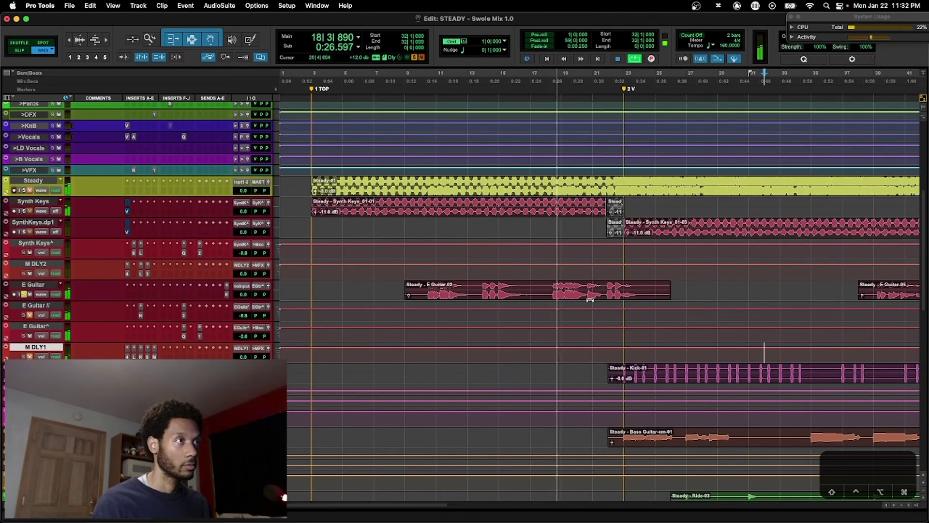
pyautogui.moveTo(559, 285); pyautogui.dragTo(587, 289)
pyautogui.press('super+equal')
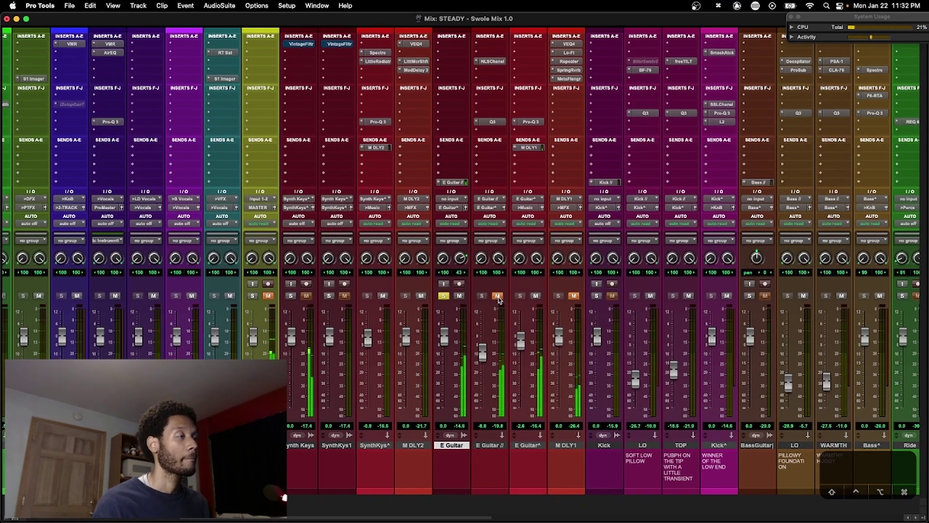
# Step: Compare the guitar with E Guitar // muted and unmuted, leave it unmuted, and stop playback
pyautogui.click(498, 297)
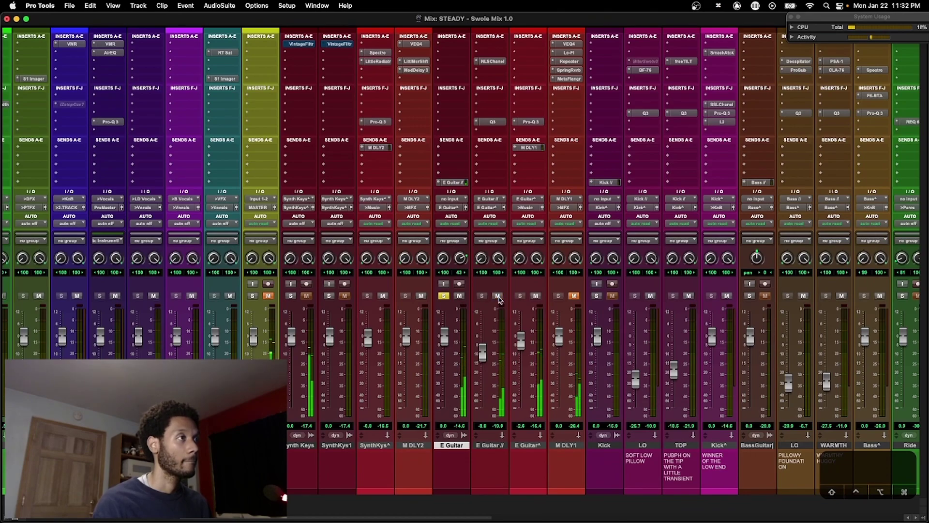
pyautogui.click(498, 296)
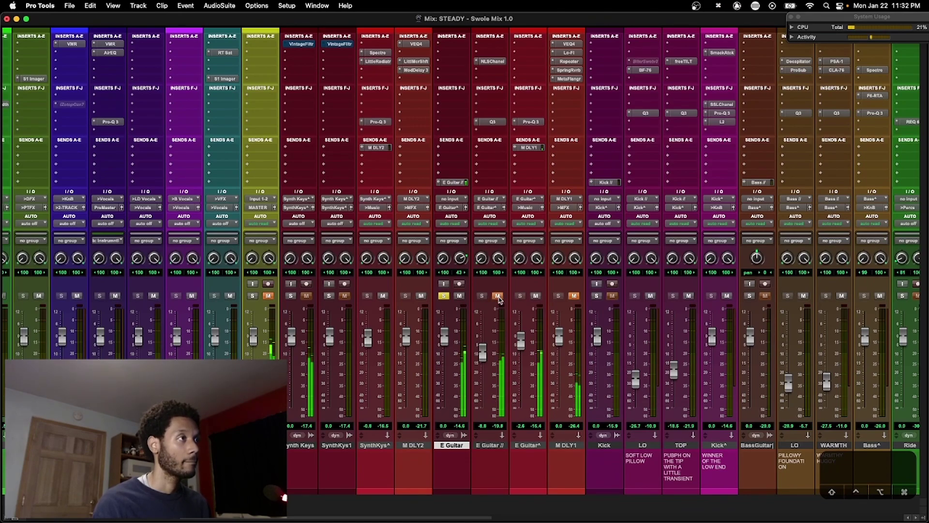
pyautogui.click(499, 296)
pyautogui.press('space')
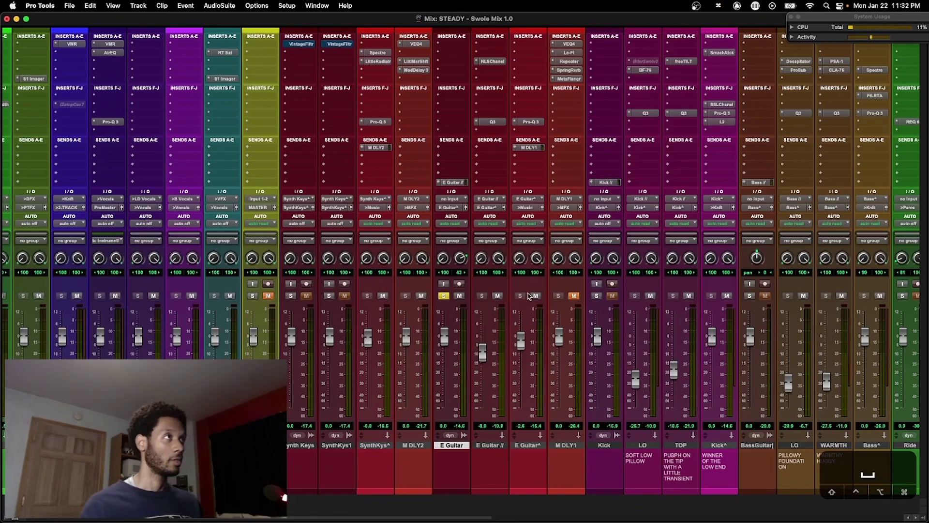
# Step: Examine the Pro-Q 3 curve on E Guitar^ and close its window
pyautogui.click(523, 122)
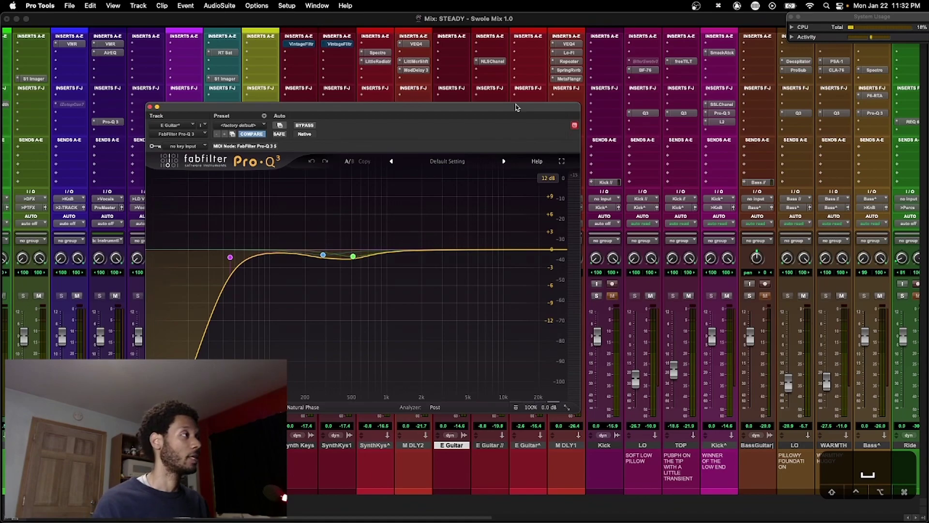
pyautogui.moveTo(516, 107); pyautogui.dragTo(534, 108)
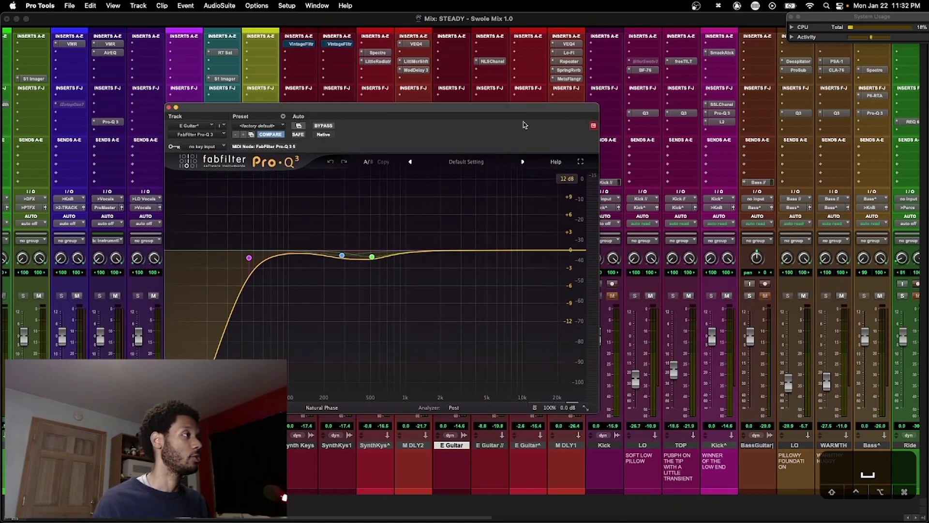
pyautogui.click(169, 108)
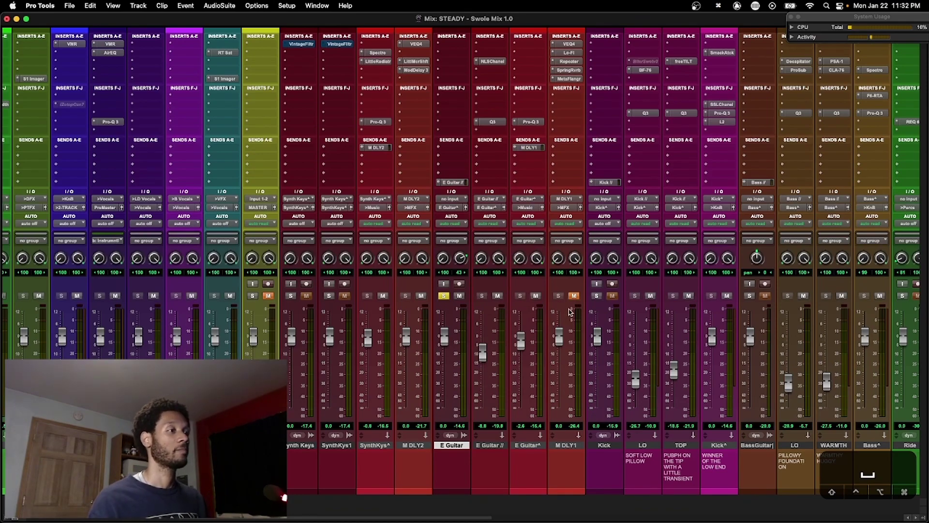
# Step: Open the VEQ4, Lo-Fi and Repeater inserts on M DLY1 and arrange their windows side by side
pyautogui.click(573, 44)
pyautogui.moveTo(342, 20); pyautogui.dragTo(392, 20)
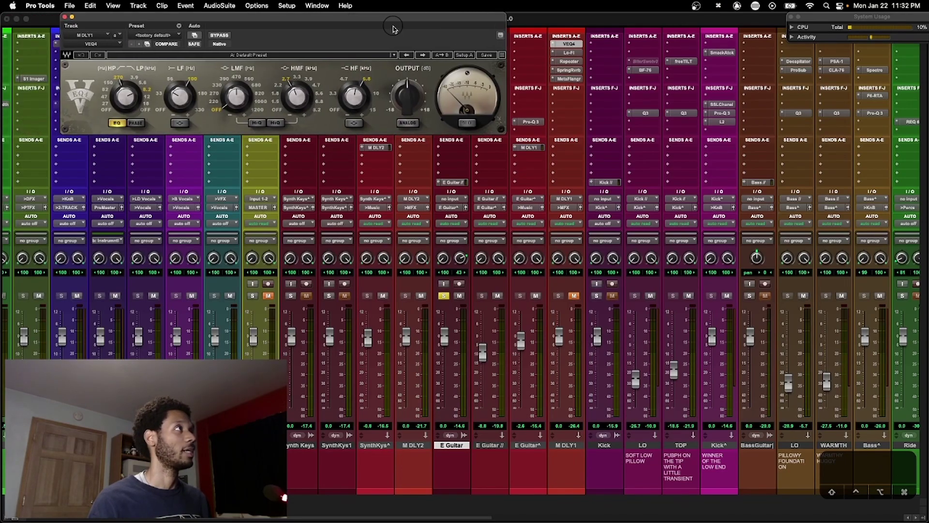
pyautogui.click(569, 52)
pyautogui.moveTo(183, 21); pyautogui.dragTo(792, 39)
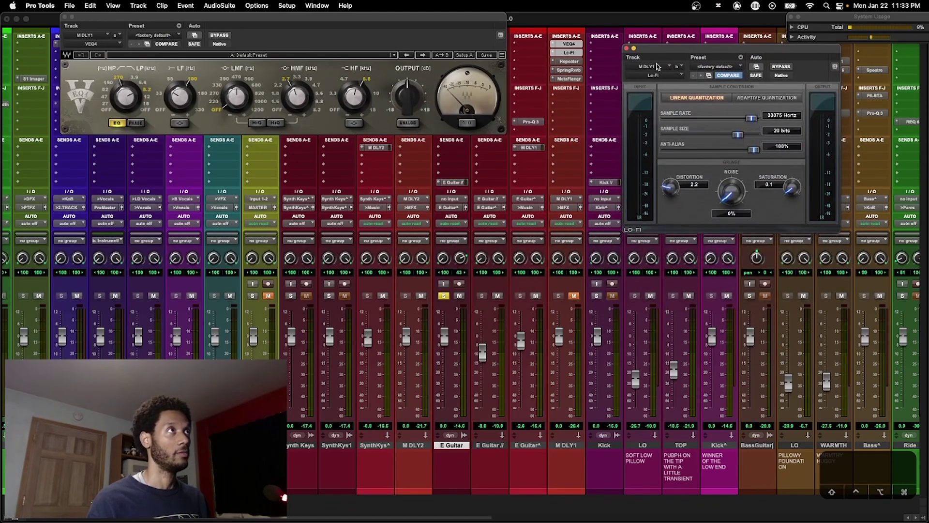
pyautogui.click(569, 61)
pyautogui.moveTo(353, 21); pyautogui.dragTo(393, 162)
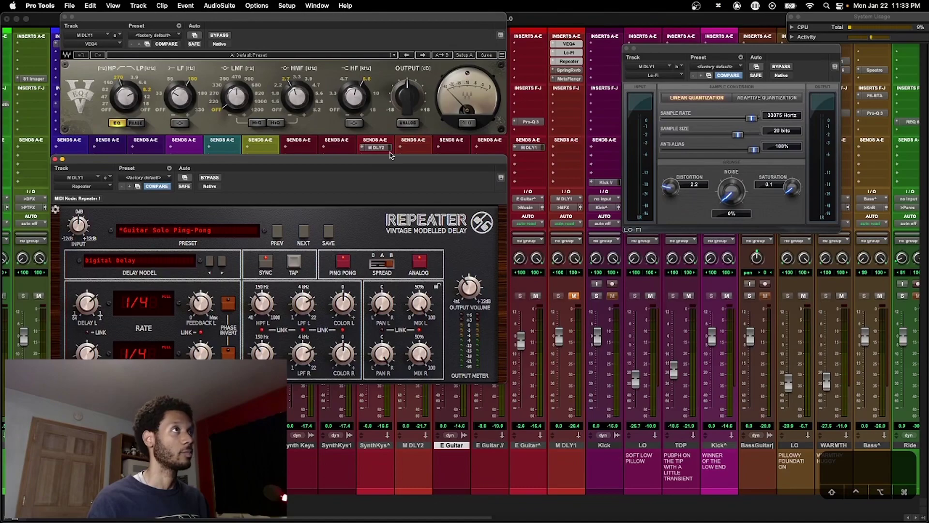
# Step: Open the SpringRvrb and MetaFlanger inserts on M DLY1 and place them beside the other plug-in windows
pyautogui.click(569, 70)
pyautogui.moveTo(175, 25); pyautogui.dragTo(860, 252)
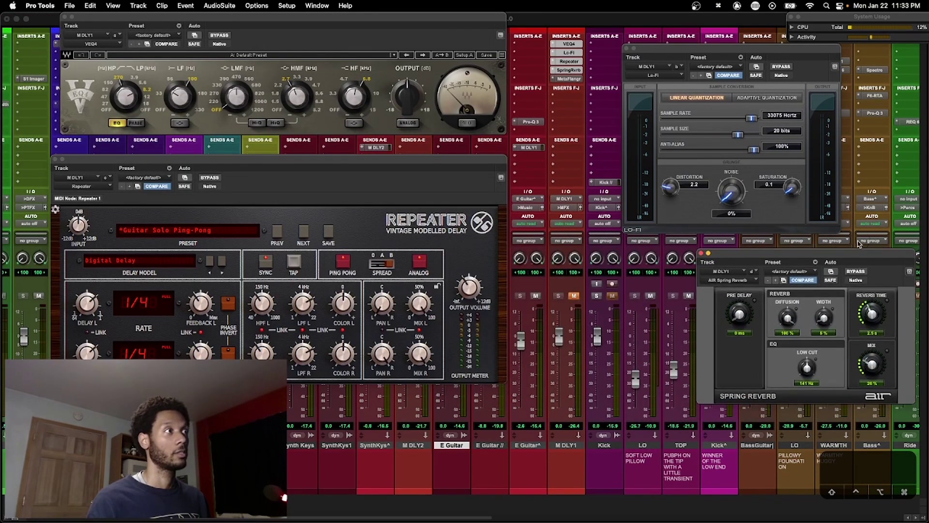
pyautogui.click(575, 79)
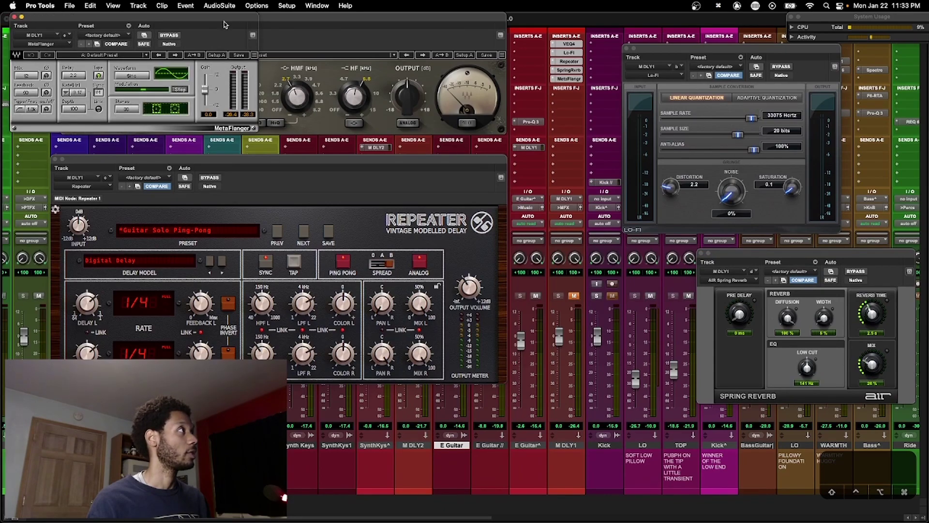
pyautogui.moveTo(223, 28); pyautogui.dragTo(508, 393)
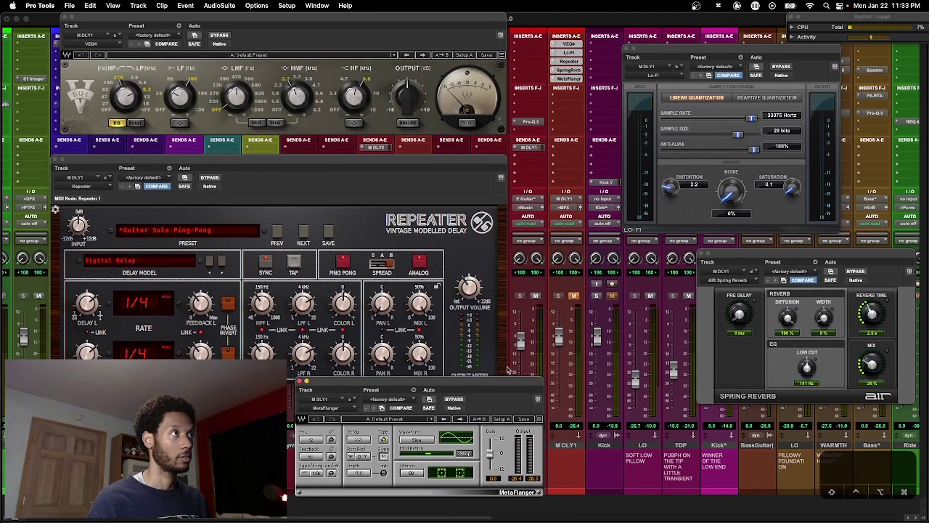
# Step: Unmute M DLY1, open the E Guitar^ send to M DLY1 beside its track, and mute that send
pyautogui.click(529, 147)
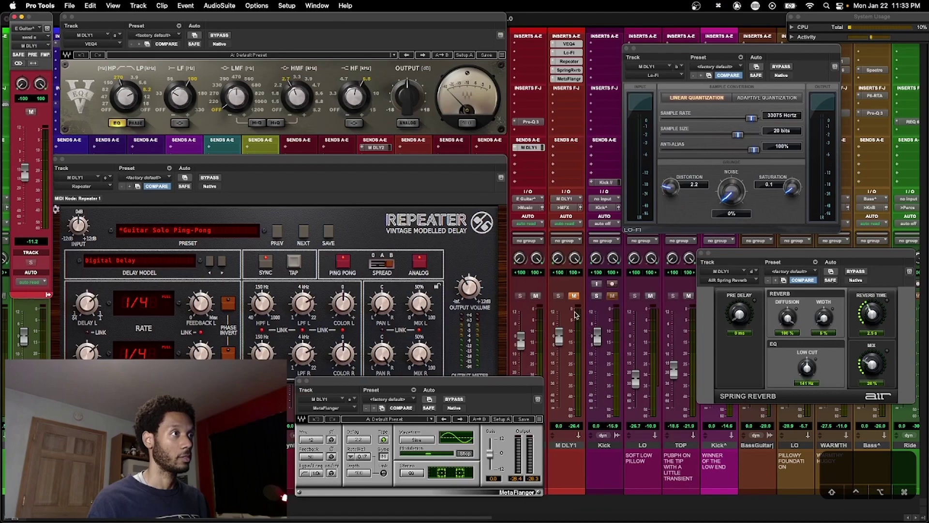
pyautogui.click(574, 296)
pyautogui.moveTo(42, 21); pyautogui.dragTo(600, 146)
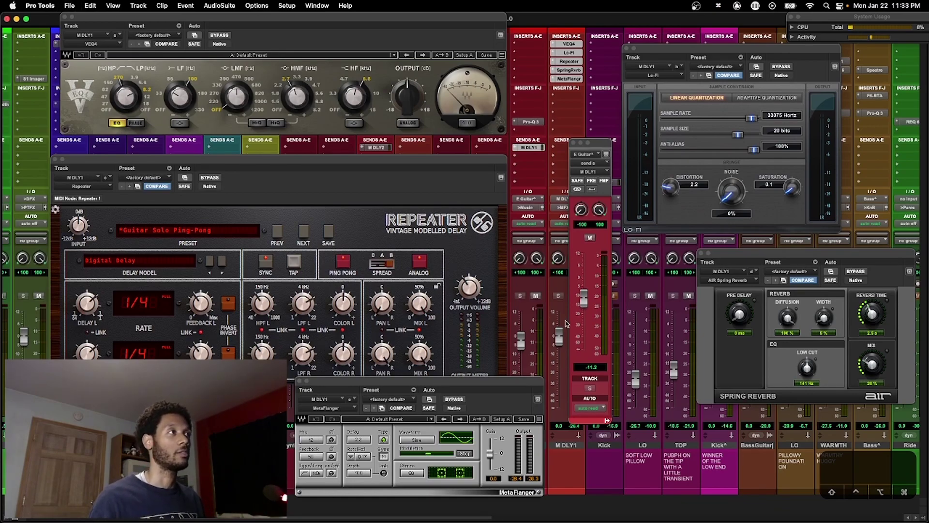
pyautogui.click(591, 238)
pyautogui.moveTo(598, 144); pyautogui.dragTo(620, 136)
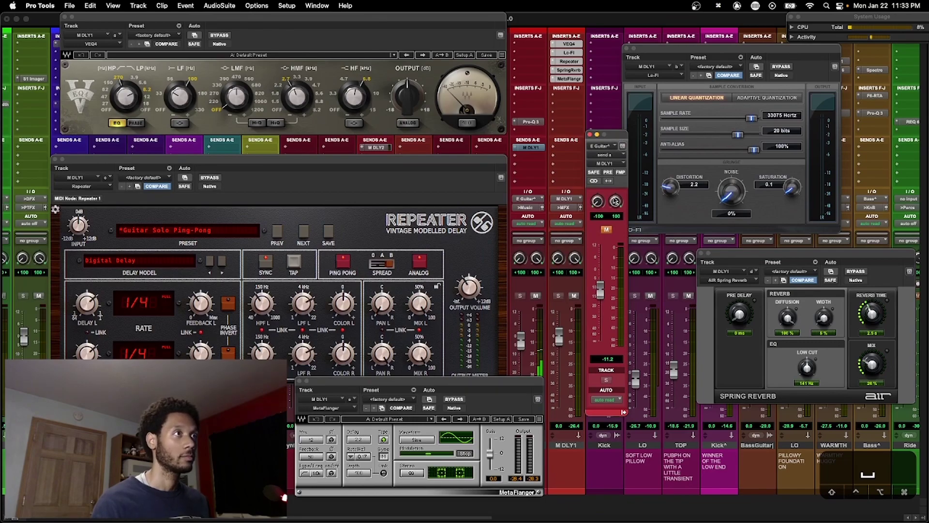
# Step: Audition the guitar without the delay send, unmute the send, and hear the passage with the delay
pyautogui.press('space')
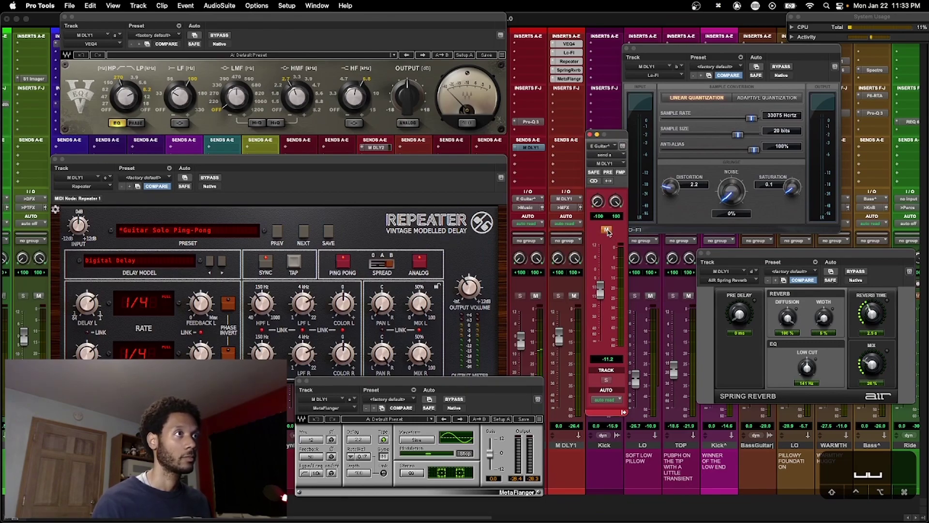
pyautogui.click(606, 230)
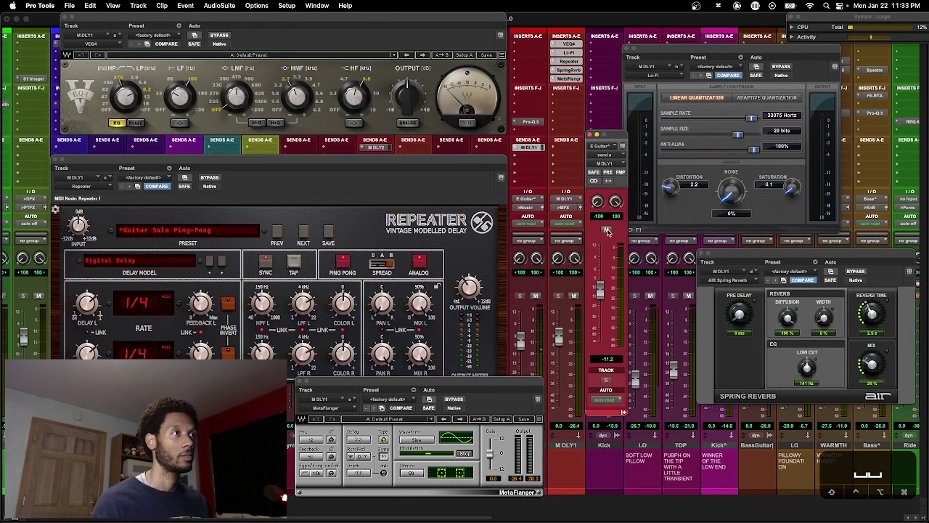
pyautogui.press('space')
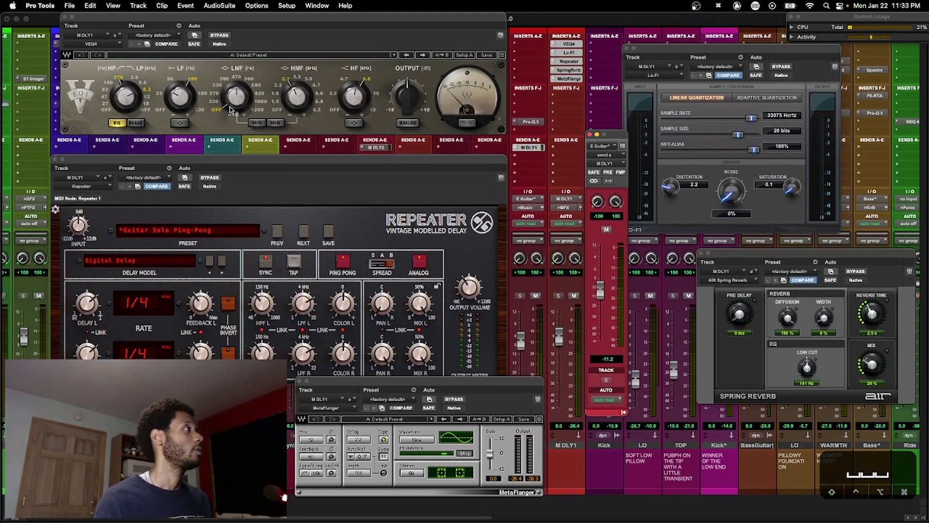
# Step: Examine the M DLY1 plug-in settings, moving the Repeater and MetaFlanger windows so their controls are fully visible
pyautogui.moveTo(302, 101)
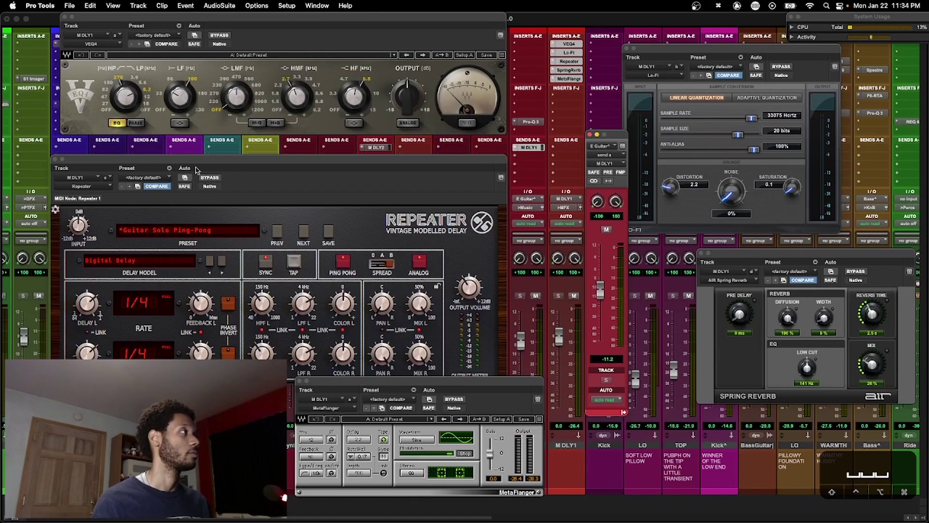
pyautogui.moveTo(201, 158); pyautogui.dragTo(202, 139)
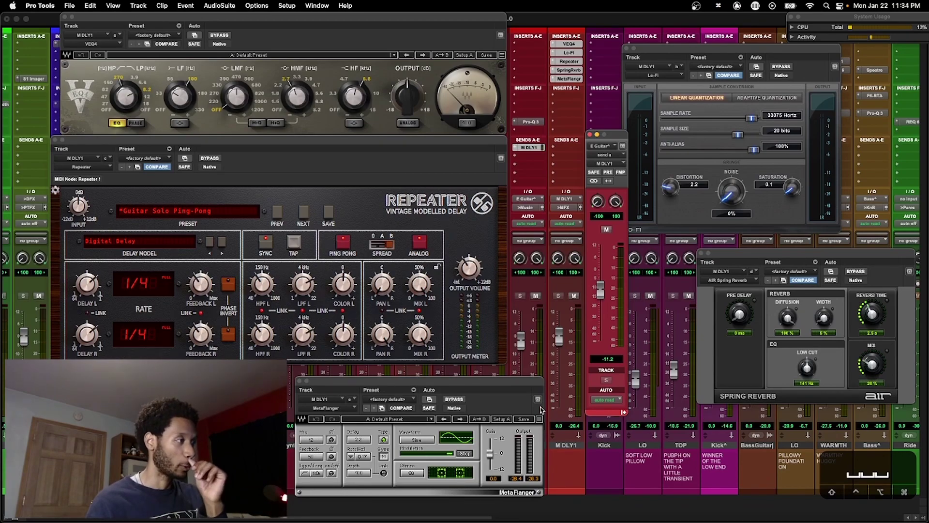
pyautogui.moveTo(472, 387); pyautogui.dragTo(474, 376)
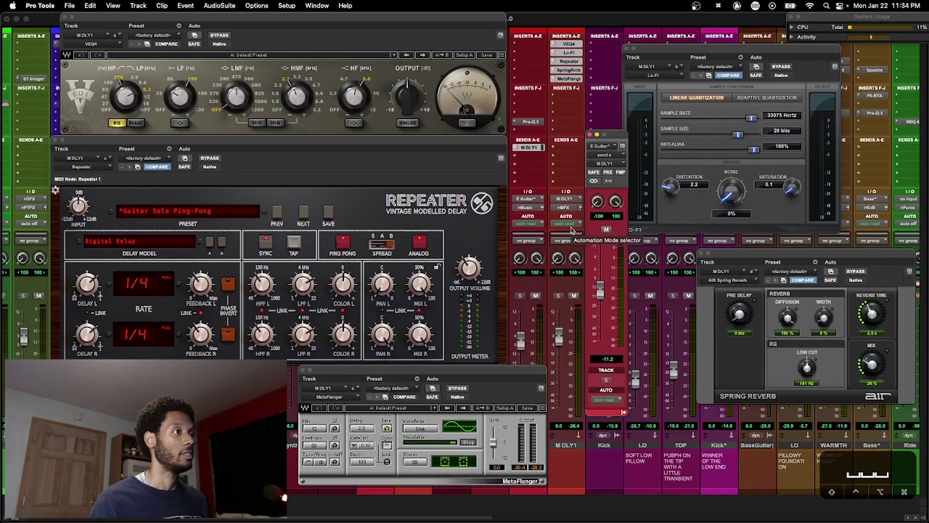
# Step: Set the E Guitar^ send to M DLY1 to 0.0 dB and bypass Lo-Fi, SpringRvrb and MetaFlanger, keeping Repeater active
pyautogui.keyDown('alt'); pyautogui.click(603, 297); pyautogui.keyUp('alt')
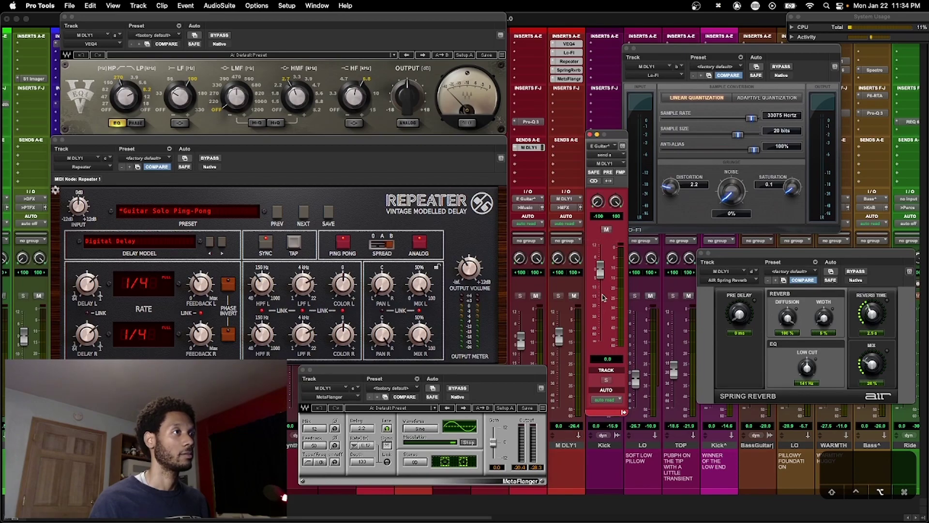
pyautogui.keyDown('super'); pyautogui.click(570, 53); pyautogui.keyUp('super')
pyautogui.keyDown('super'); pyautogui.click(570, 61); pyautogui.keyUp('super')
pyautogui.keyDown('super'); pyautogui.click(569, 70); pyautogui.keyUp('super')
pyautogui.keyDown('super'); pyautogui.click(569, 79); pyautogui.keyUp('super')
pyautogui.keyDown('super'); pyautogui.click(569, 61); pyautogui.keyUp('super')
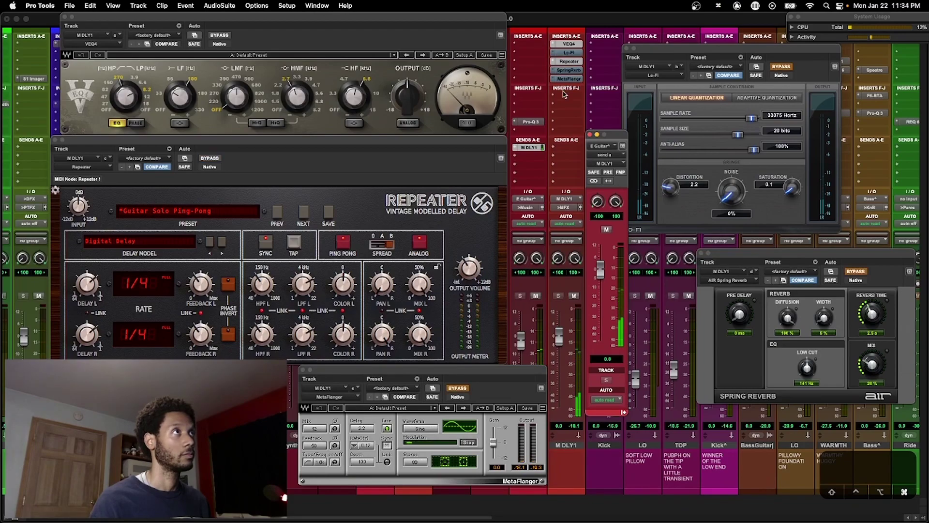
# Step: Compare VEQ4 and Lo-Fi bypassed and active during playback, re-enable every M DLY1 insert in turn, and stop playback
pyautogui.keyDown('super'); pyautogui.click(574, 53); pyautogui.keyUp('super')
pyautogui.keyDown('super'); pyautogui.click(573, 45); pyautogui.keyUp('super')
pyautogui.keyDown('super'); pyautogui.click(574, 53); pyautogui.keyUp('super')
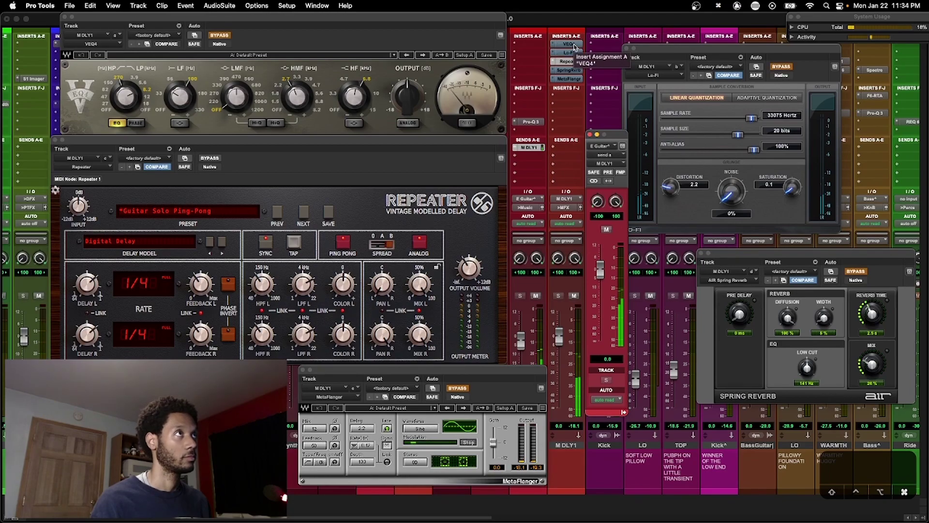
pyautogui.keyDown('super'); pyautogui.click(574, 45); pyautogui.keyUp('super')
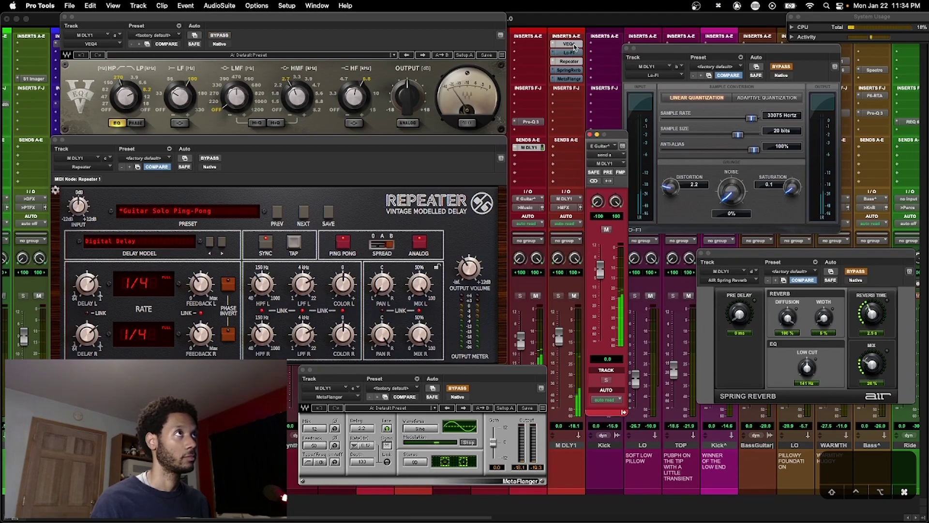
pyautogui.keyDown('super'); pyautogui.click(573, 71); pyautogui.keyUp('super')
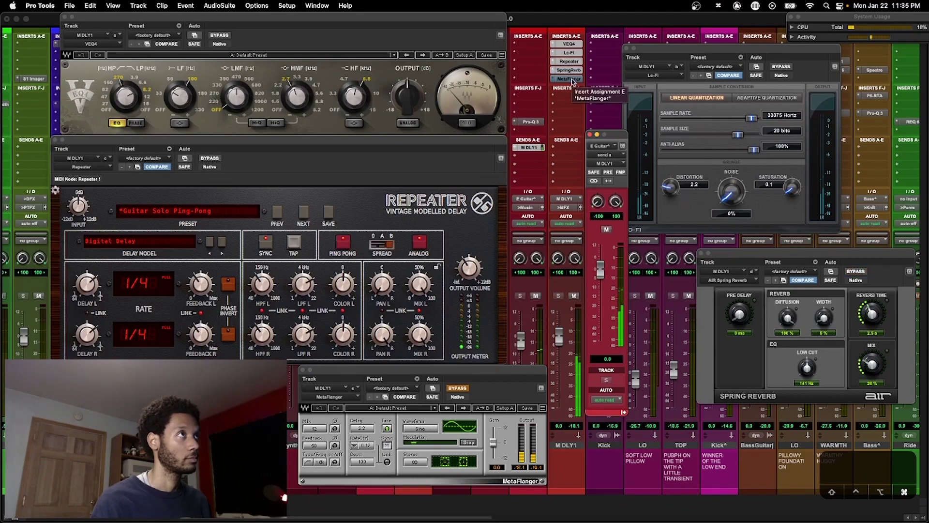
pyautogui.keyDown('super'); pyautogui.click(571, 80); pyautogui.keyUp('super')
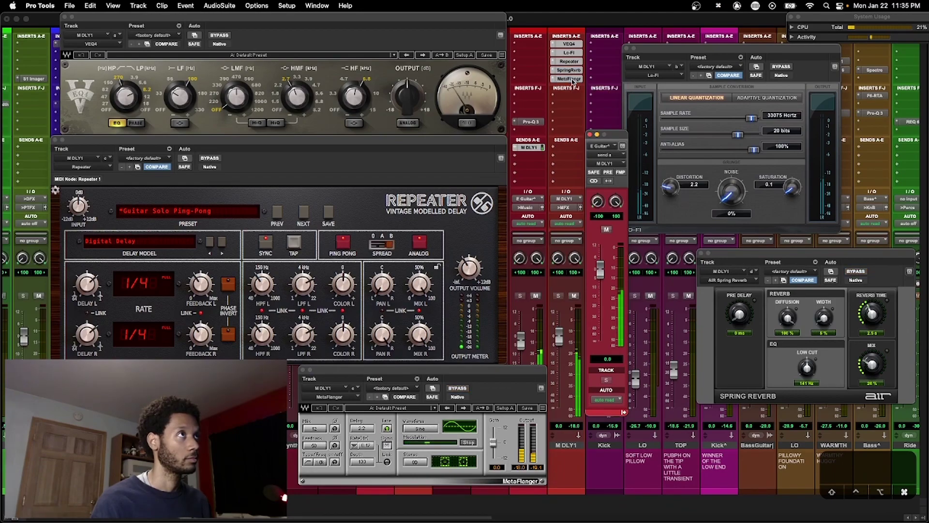
pyautogui.press('space')
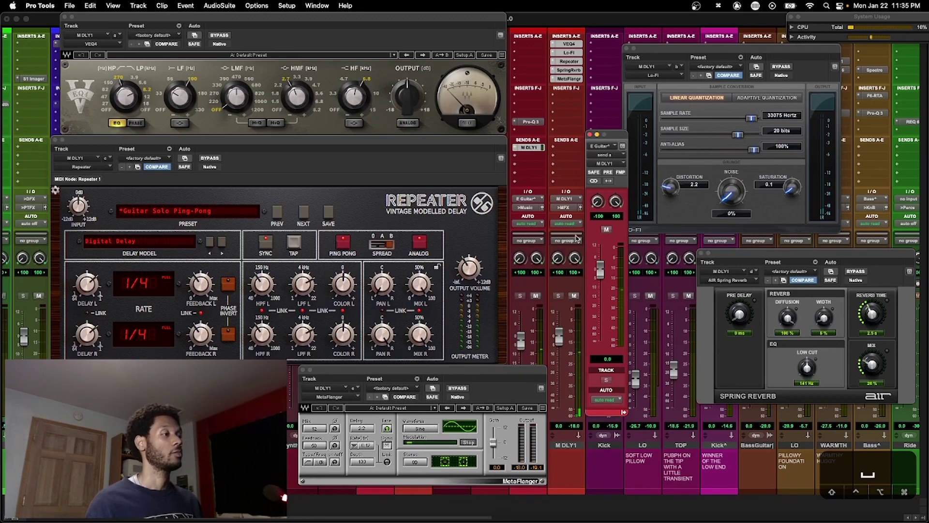
# Step: Undo the send level change and close the M DLY1 plug-in windows, keeping the E Guitar^ send window open
pyautogui.press('super+z')
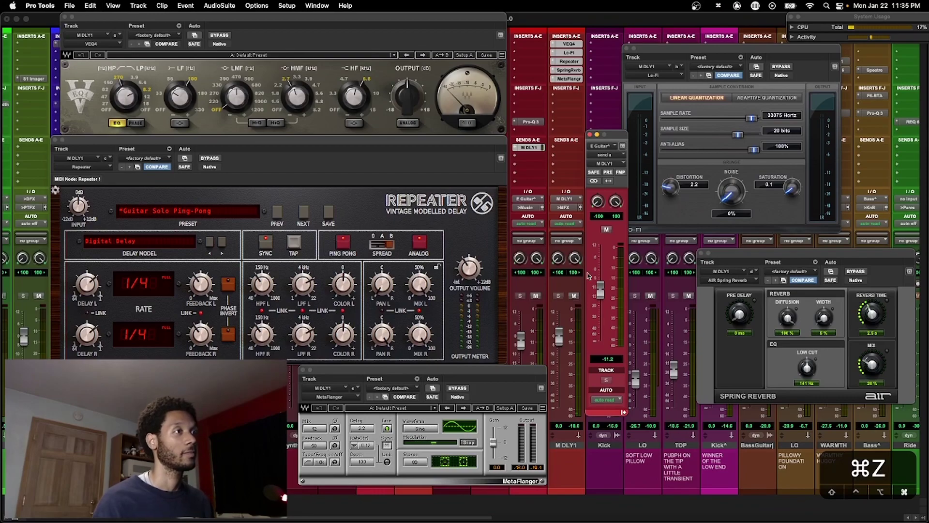
pyautogui.press('Return')
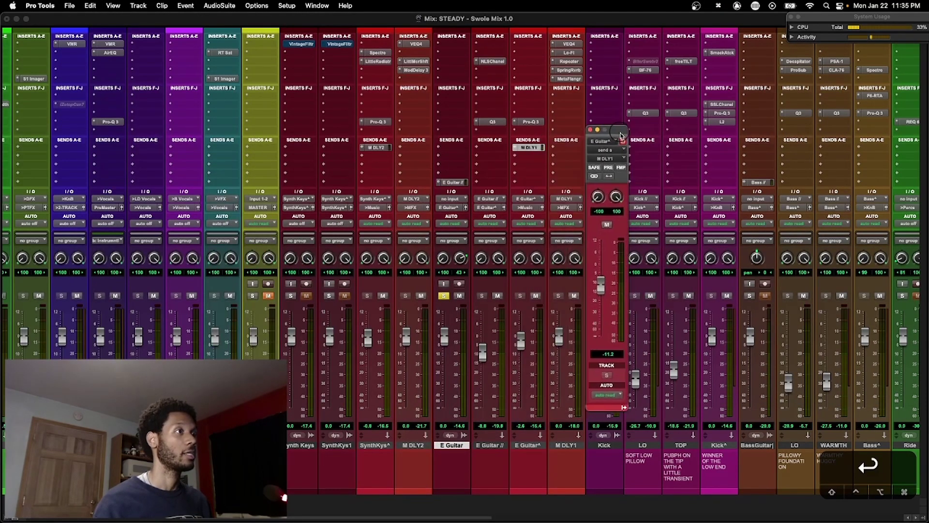
pyautogui.moveTo(620, 133); pyautogui.dragTo(621, 128)
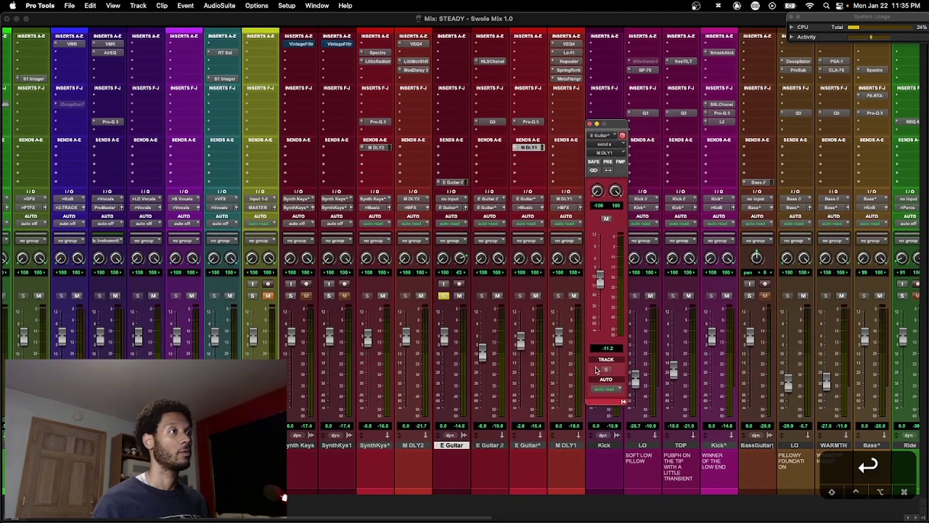
# Step: Compare the E Guitar^ delay send muted and unmuted during playback, leave it unmuted, and close the send window
pyautogui.click(606, 220)
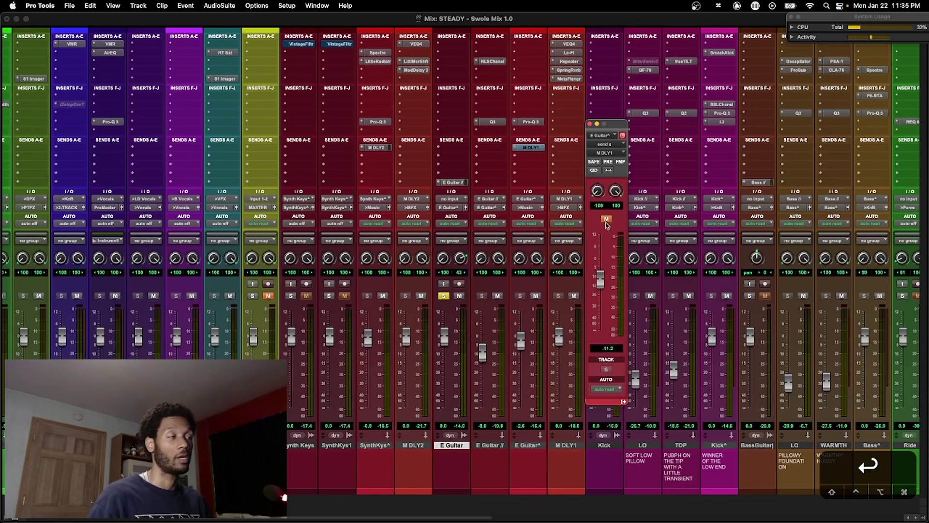
pyautogui.press('space')
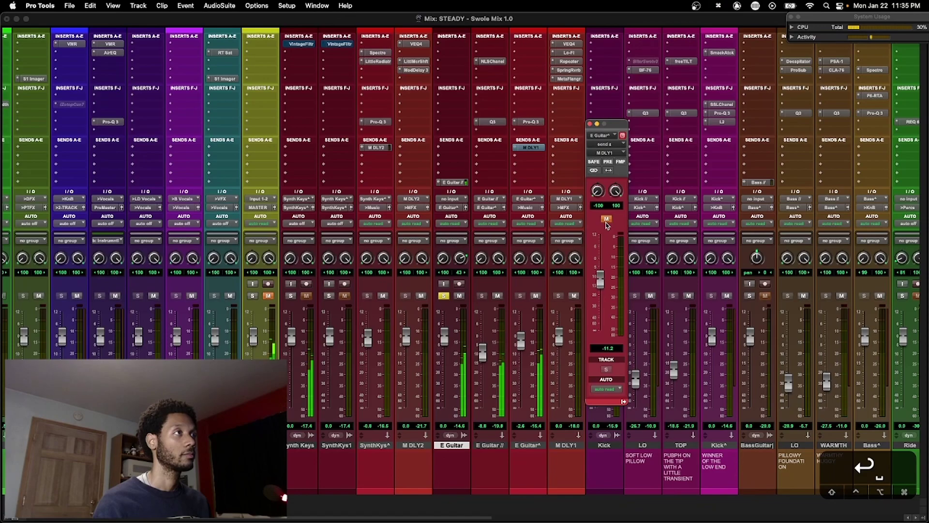
pyautogui.click(606, 221)
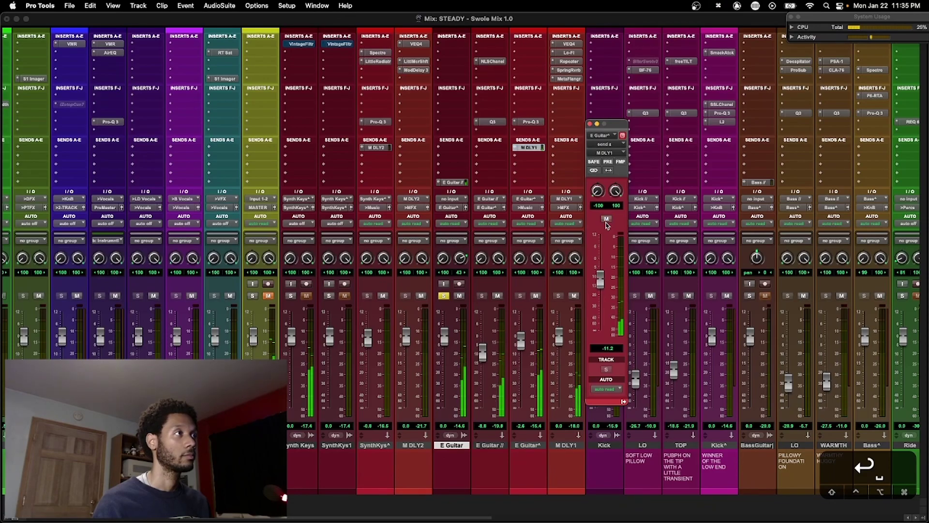
pyautogui.click(606, 220)
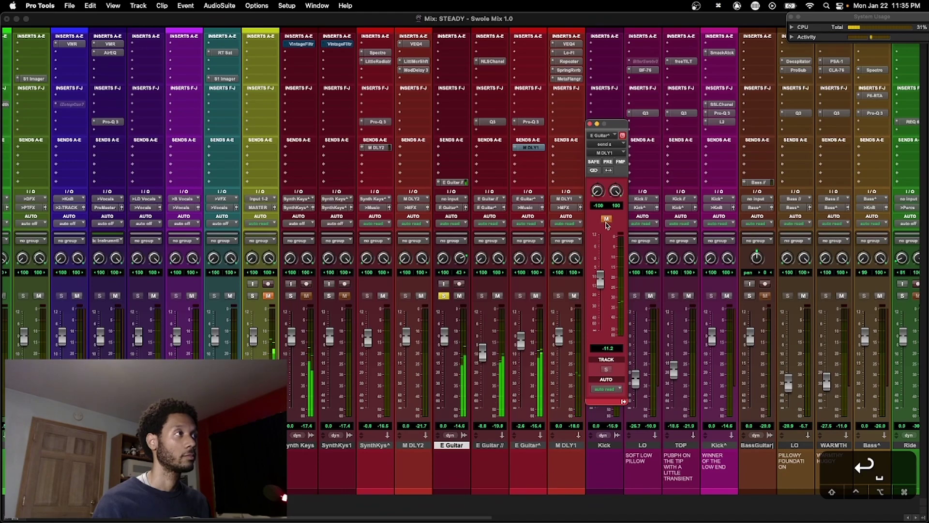
pyautogui.click(606, 220)
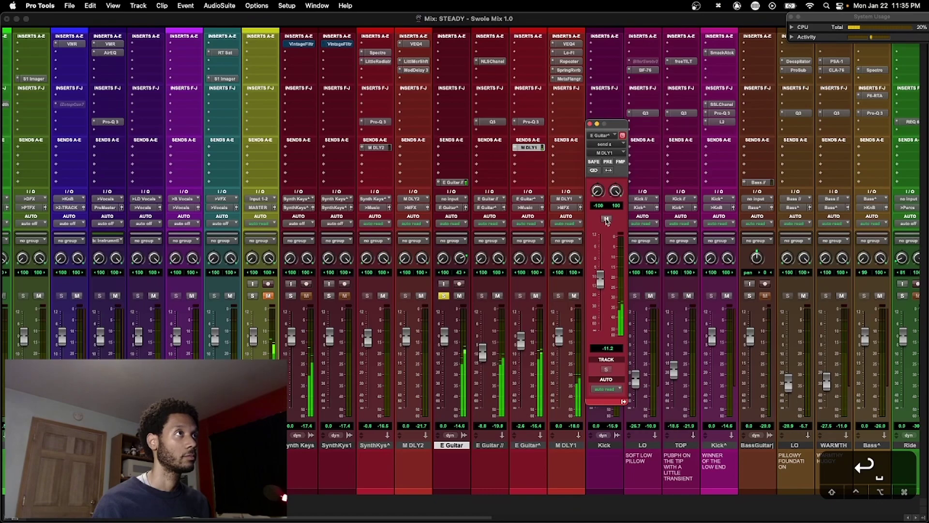
pyautogui.click(589, 124)
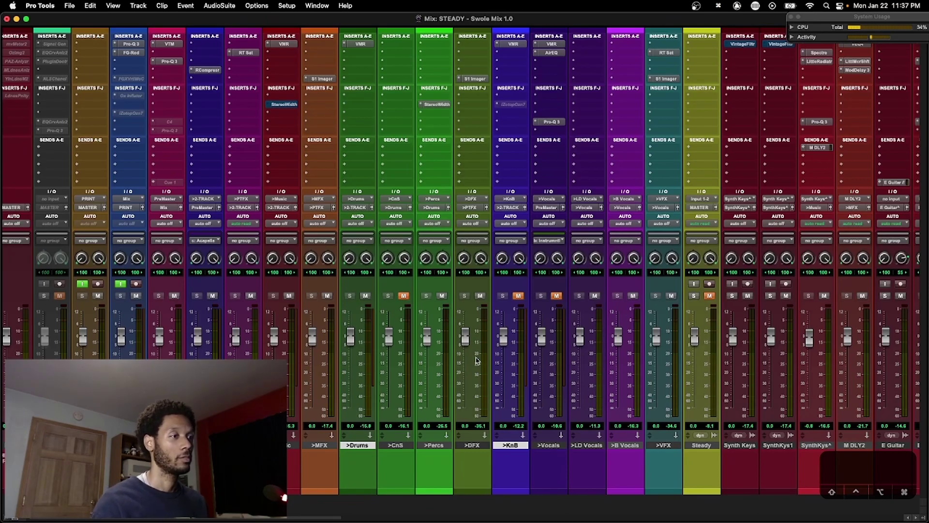
# Step: Look across the mixer's tracks, return to the submix buses, and mute the >Drums bus
pyautogui.hscroll(15, 452, 351)
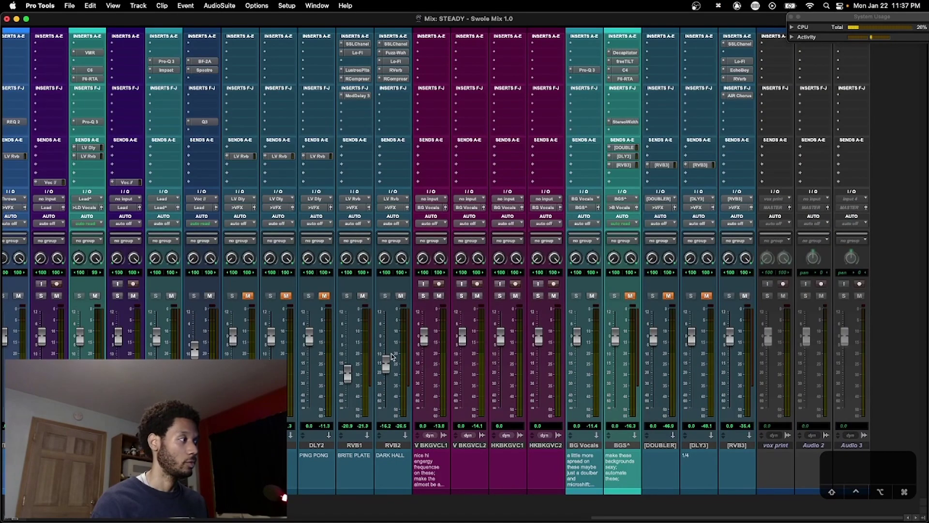
pyautogui.hscroll(-15, 222, 356)
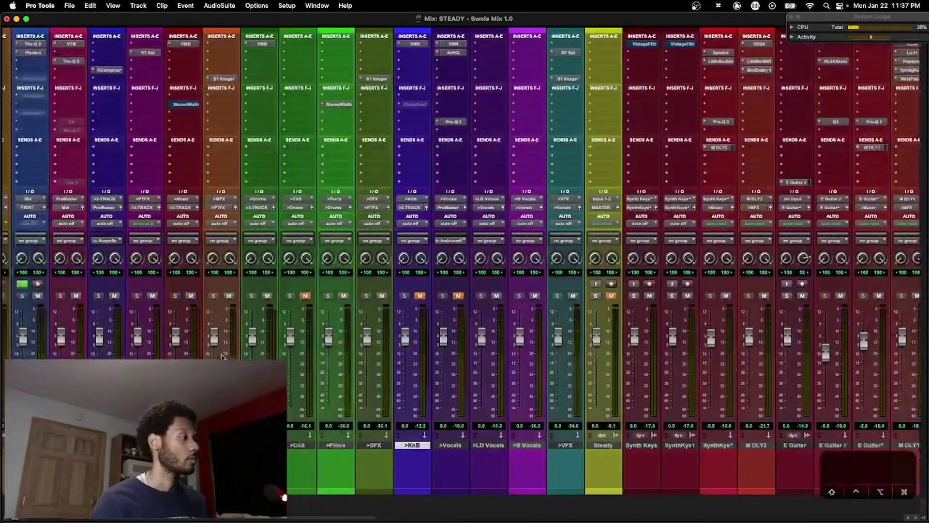
pyautogui.hscroll(-2, 221, 357)
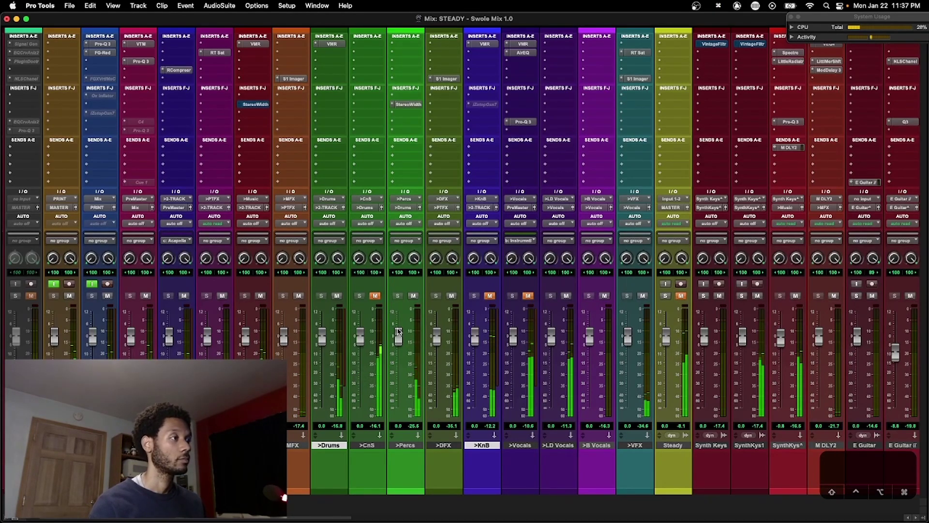
pyautogui.click(337, 296)
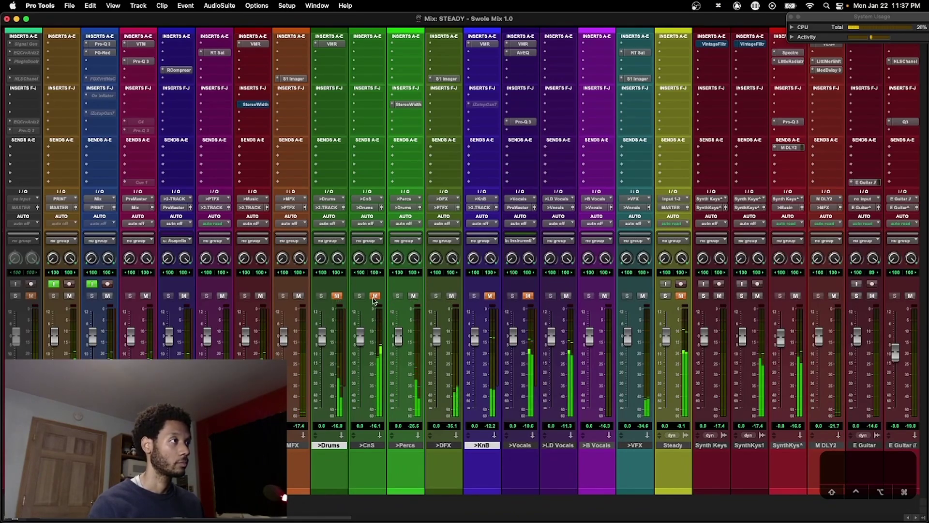
# Step: Mute the >DFX bus during playback, save the session, and stop playback
pyautogui.click(450, 296)
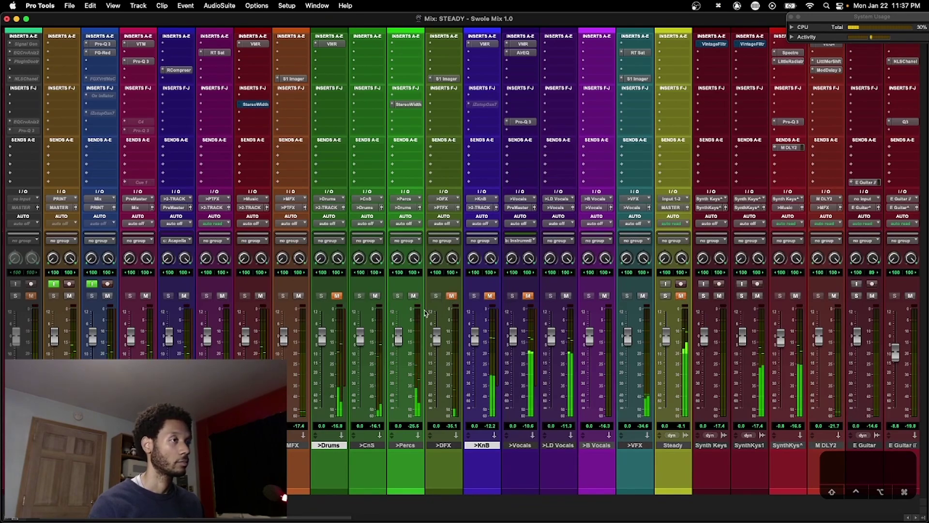
pyautogui.press('super+s')
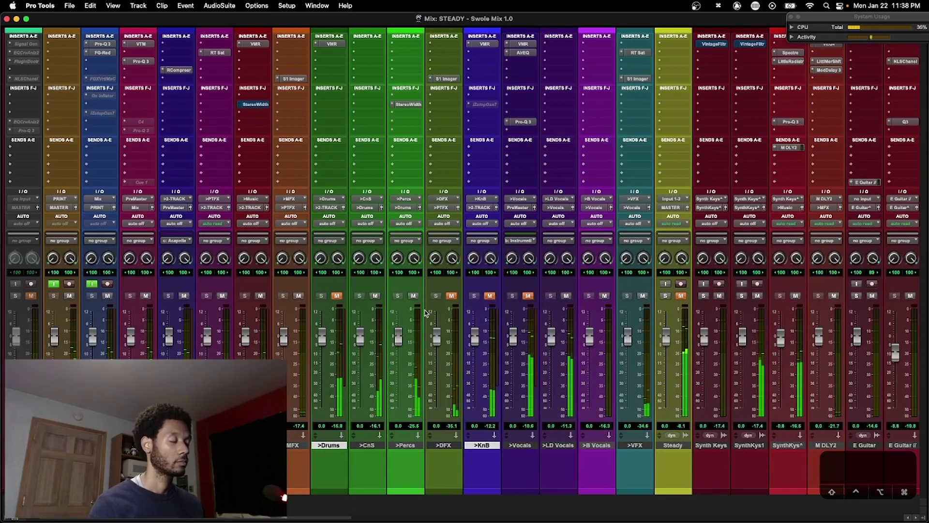
pyautogui.press('space')
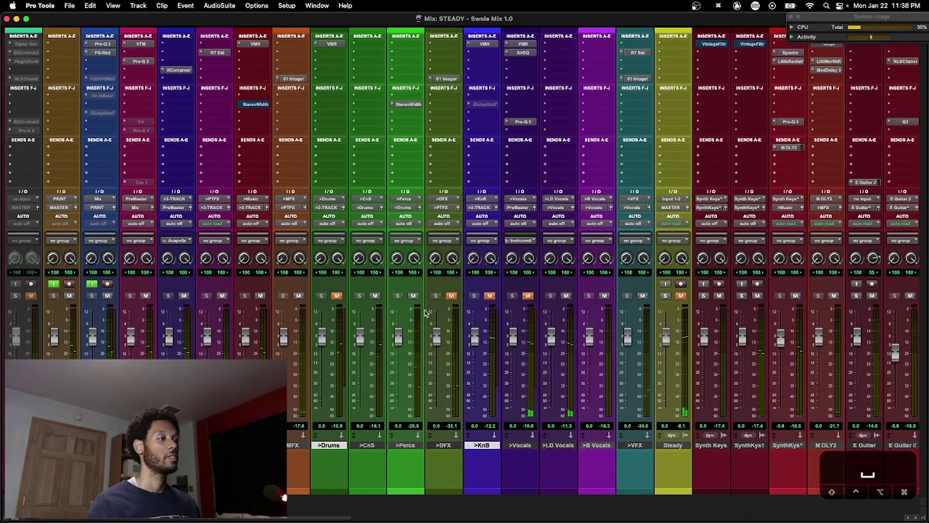
# Step: Compare the mix with the >Vocals bus muted and unmuted during playback, leaving the bus unmuted
pyautogui.press('space')
pyautogui.click(527, 296)
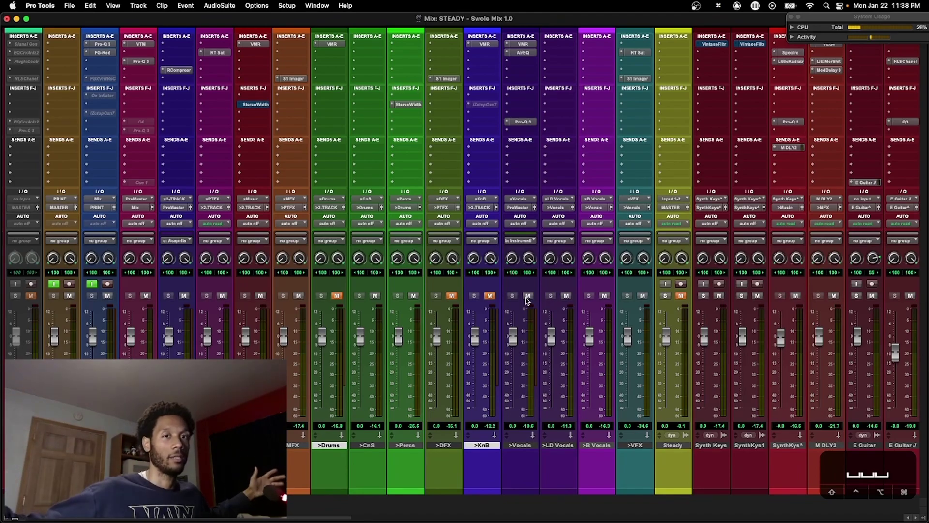
pyautogui.press('space')
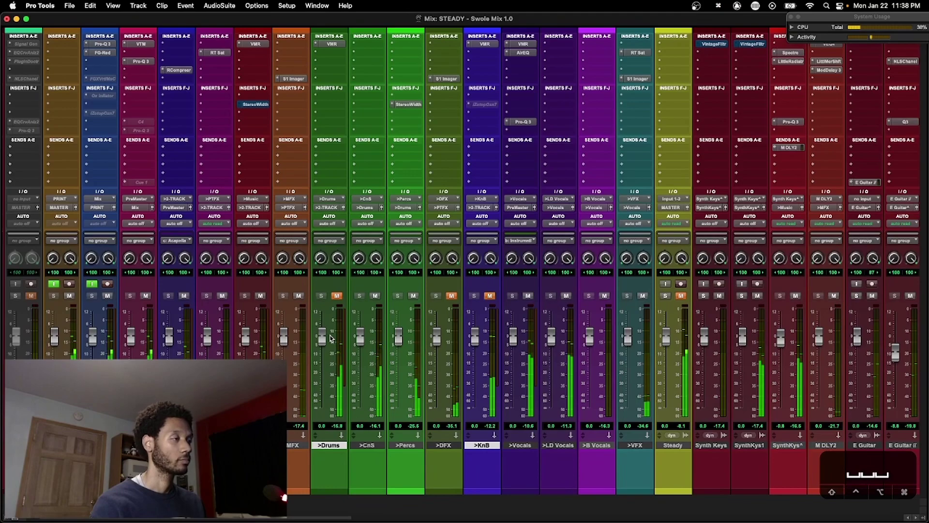
pyautogui.click(528, 296)
pyautogui.click(528, 295)
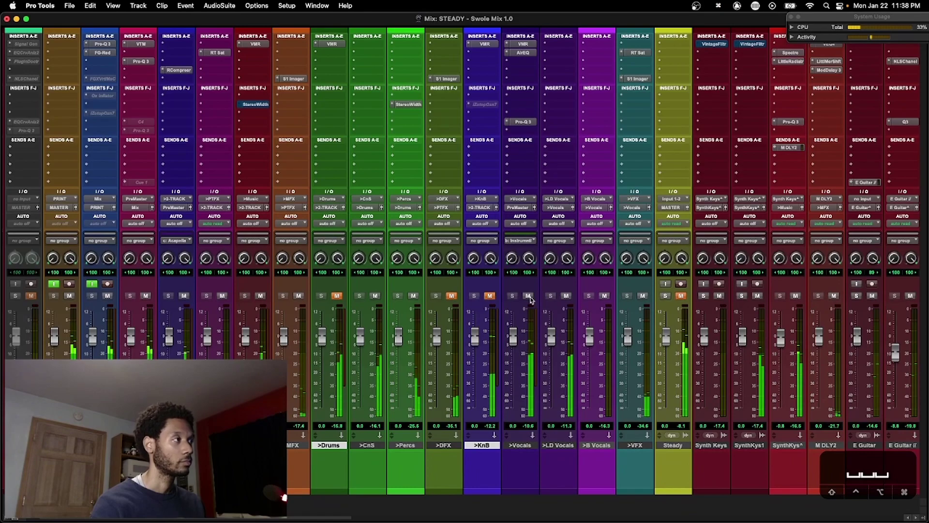
pyautogui.click(529, 296)
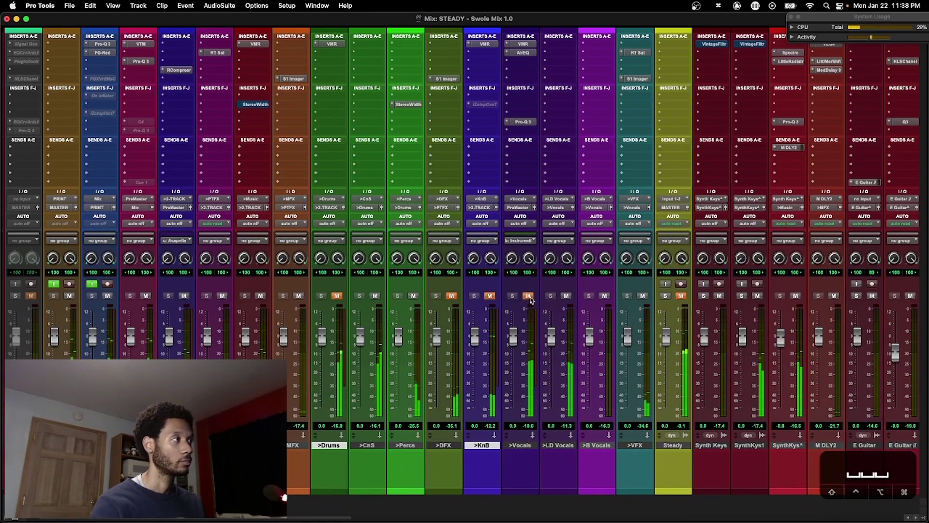
pyautogui.click(528, 296)
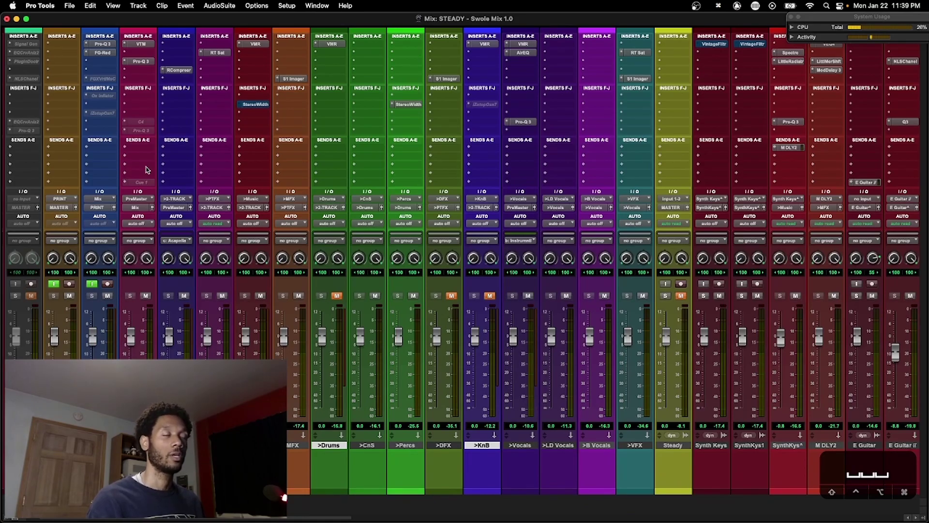
# Step: View the StereoWidth insert's settings on the BGS^ background vocals track and close its window
pyautogui.hscroll(15, 252, 203)
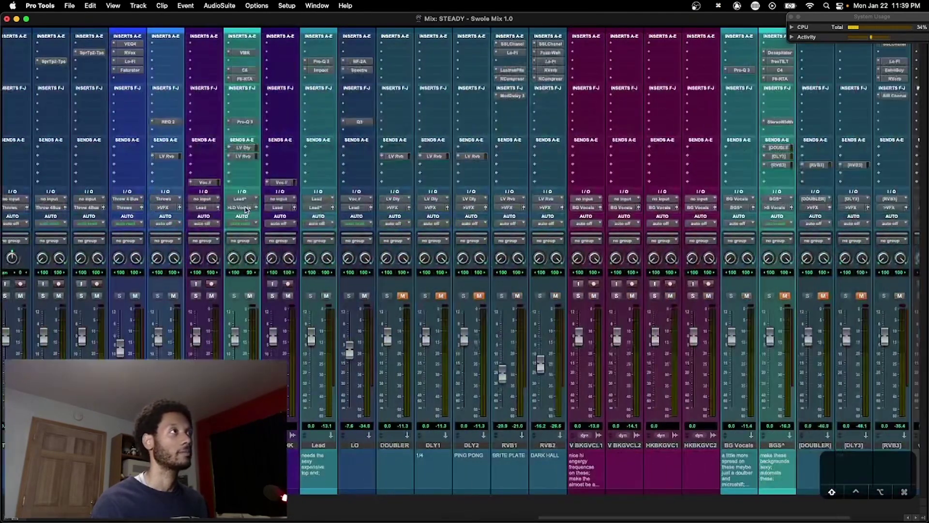
pyautogui.hscroll(5, 246, 209)
pyautogui.hscroll(2, 660, 226)
pyautogui.click(649, 122)
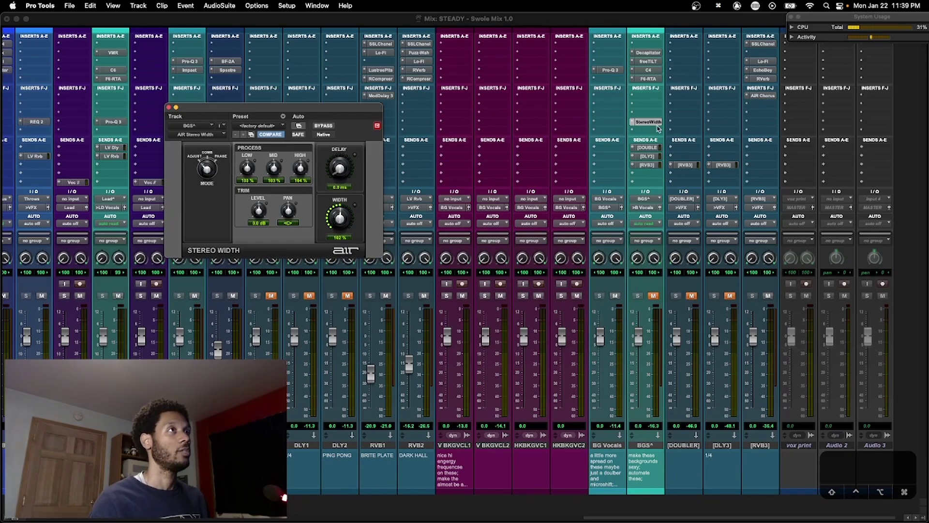
pyautogui.click(657, 124)
# Step: Look back across the vocal, throw, percussion, bass, kick and guitar tracks and return to the submix buses
pyautogui.hscroll(-15, 656, 128)
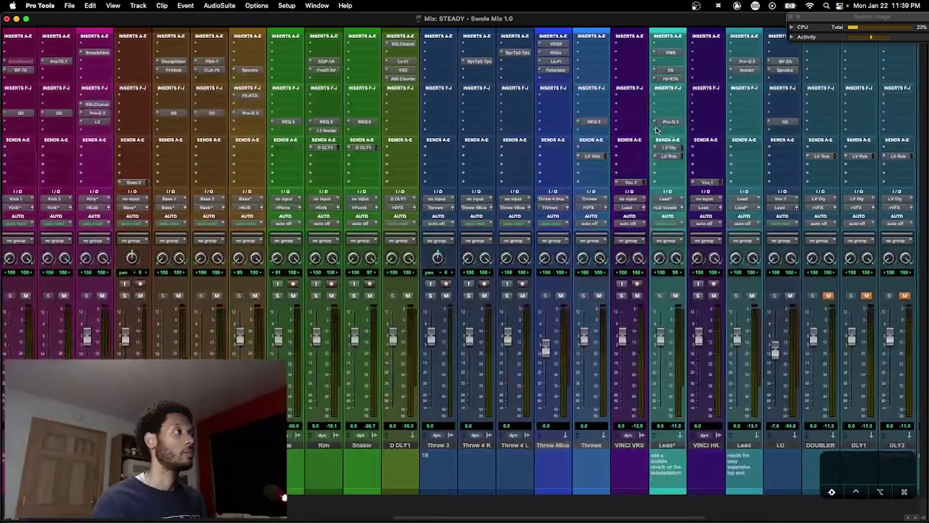
pyautogui.hscroll(-8, 656, 130)
pyautogui.hscroll(20, 434, 134)
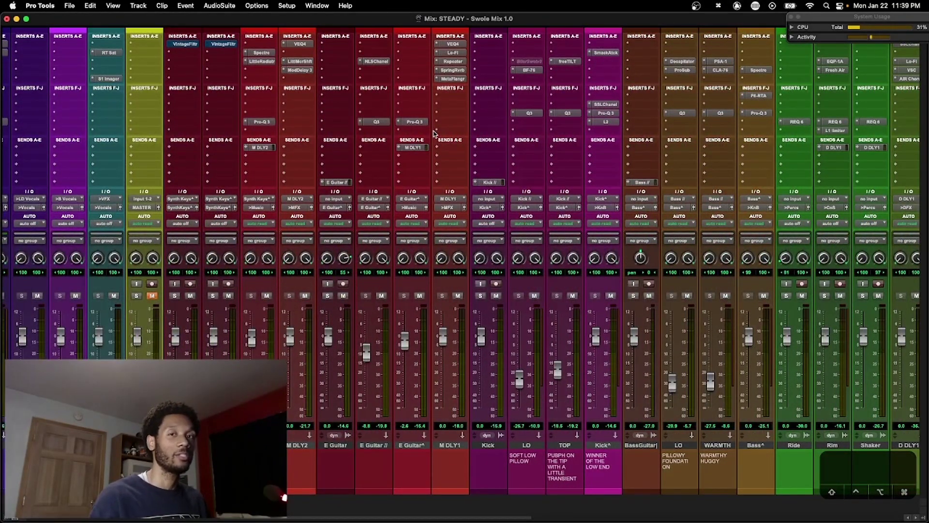
pyautogui.hscroll(1, 288, 159)
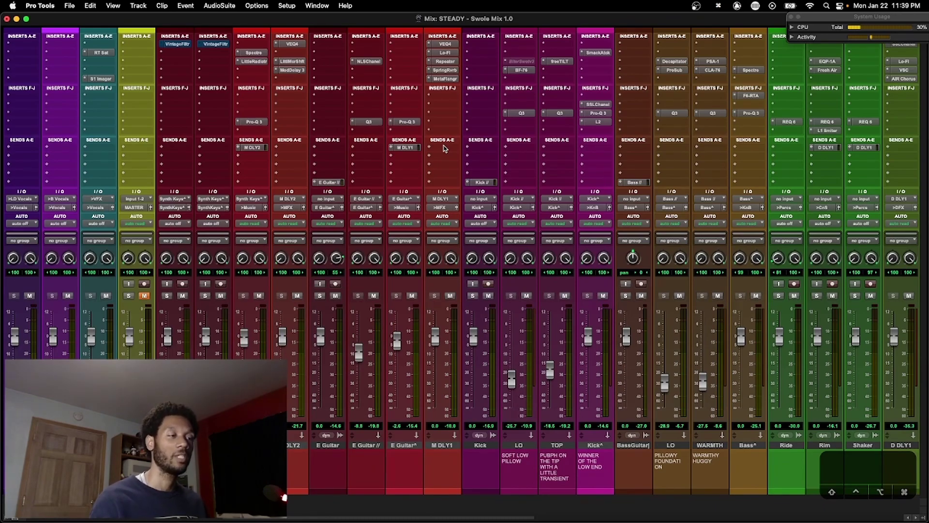
pyautogui.hscroll(6, 469, 199)
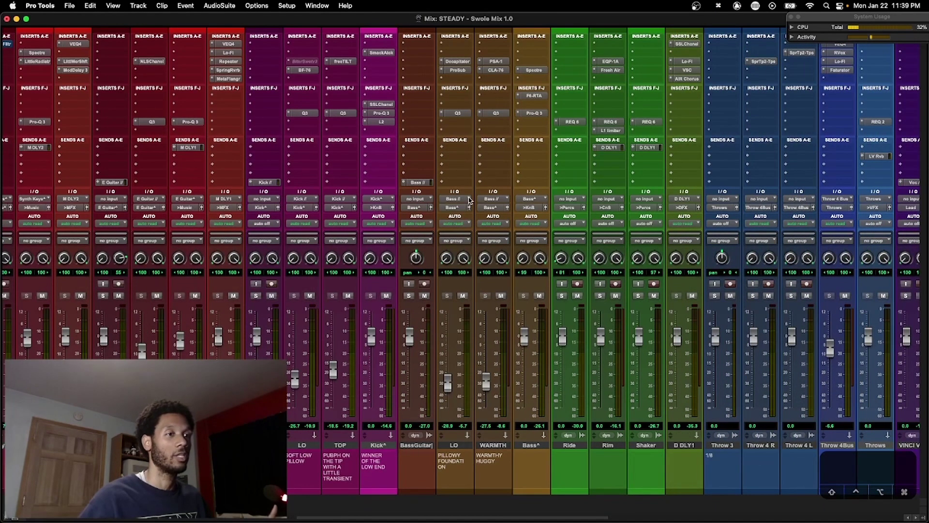
pyautogui.hscroll(-15, 487, 301)
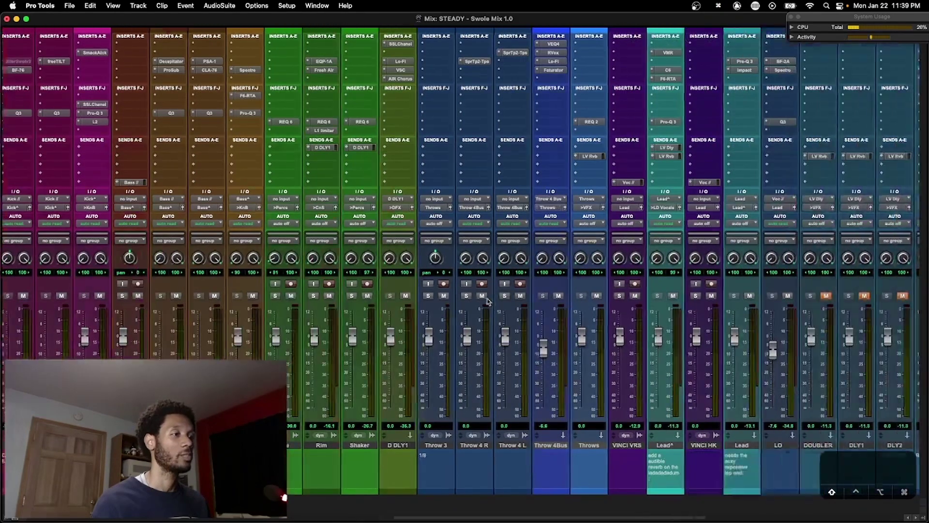
pyautogui.hscroll(-2, 596, 237)
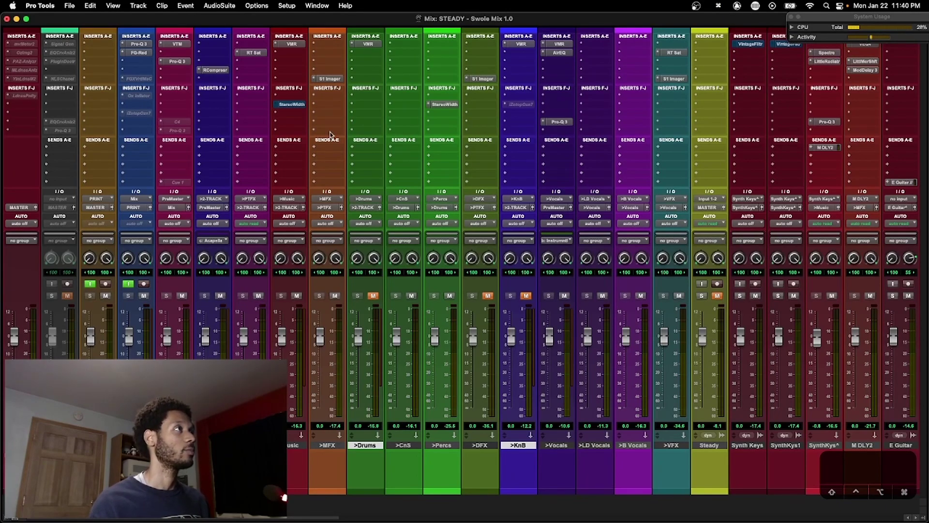
# Step: Select a section of the E Guitar track in the timeline for playback and return to the mixer
pyautogui.keyDown('super'); pyautogui.click(292, 104); pyautogui.keyUp('super')
pyautogui.keyDown('super'); pyautogui.click(291, 105); pyautogui.keyUp('super')
pyautogui.press('super+equal')
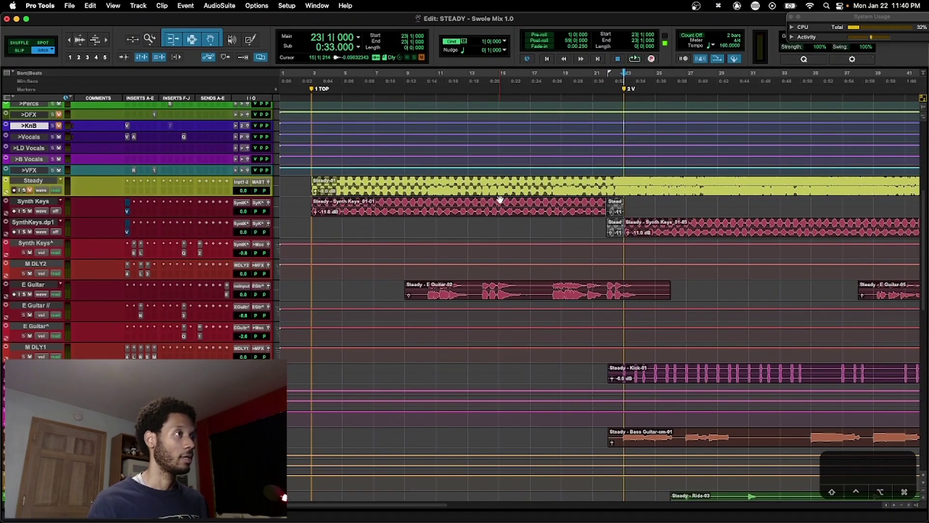
pyautogui.moveTo(626, 287); pyautogui.dragTo(767, 288)
pyautogui.press('super+equal')
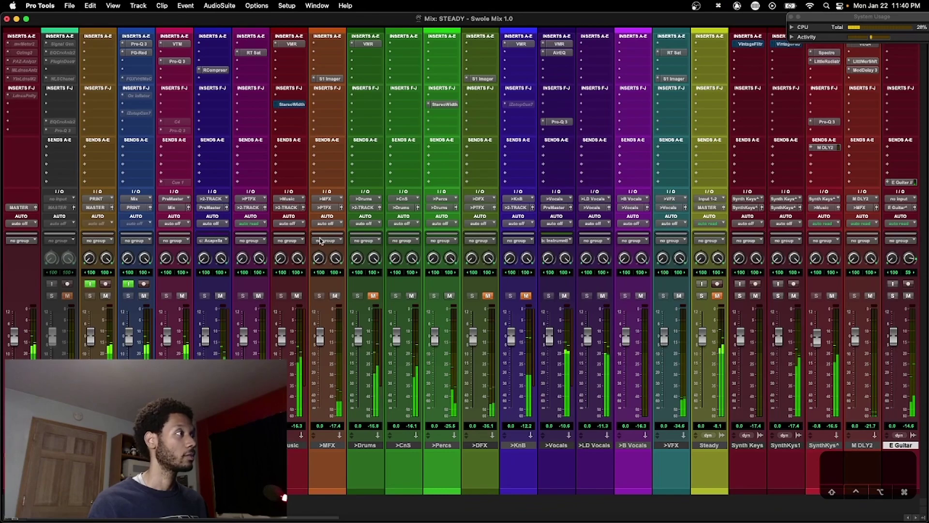
# Step: Compare the >Music bus's StereoWidth insert active and bypassed during playback, leave it active, and stop playback
pyautogui.keyDown('super'); pyautogui.click(288, 109); pyautogui.keyUp('super')
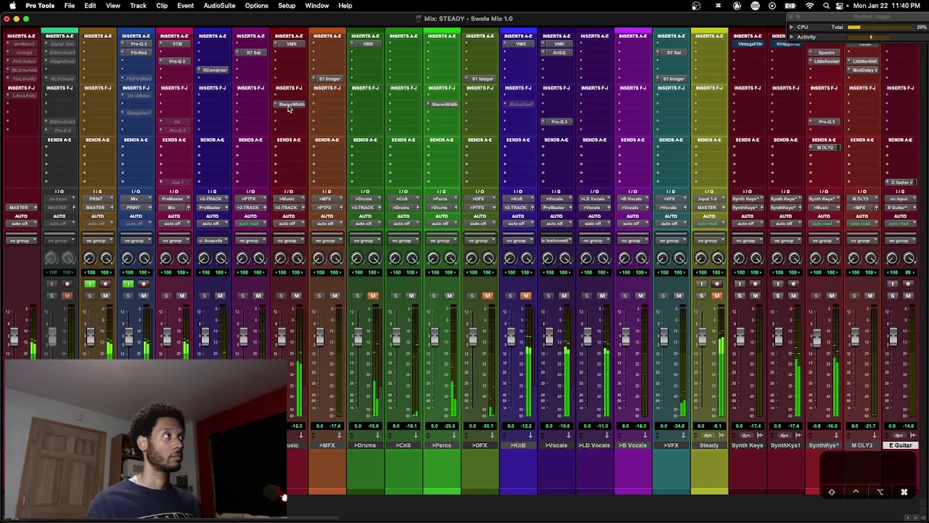
pyautogui.keyDown('super'); pyautogui.click(288, 109); pyautogui.keyUp('super')
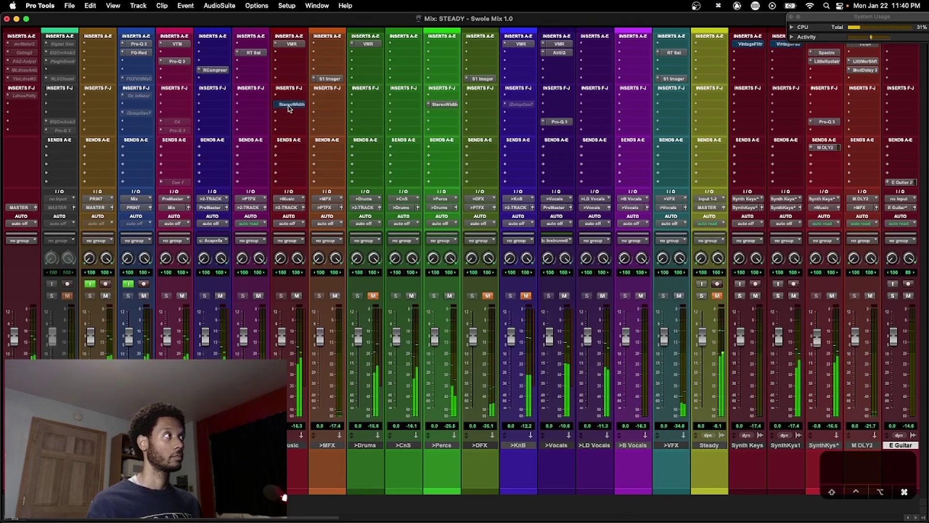
pyautogui.keyDown('super'); pyautogui.click(288, 108); pyautogui.keyUp('super')
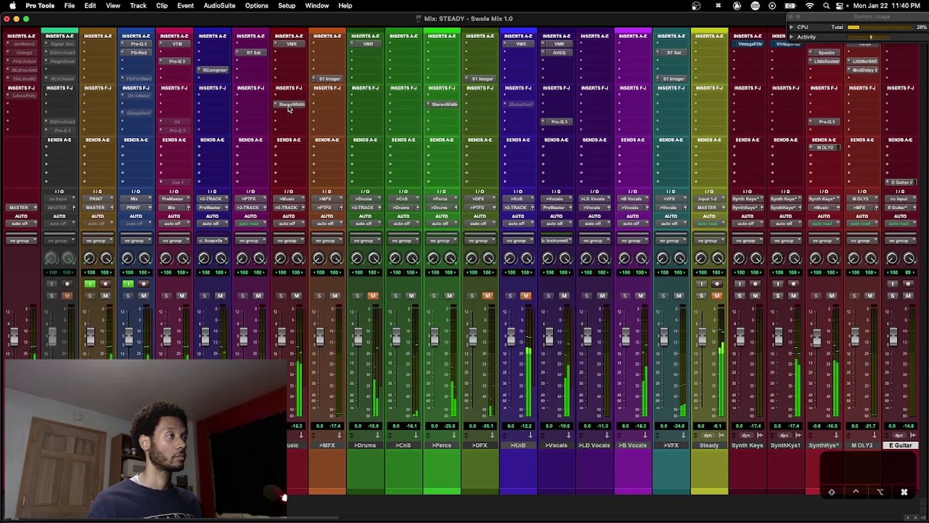
pyautogui.keyDown('super'); pyautogui.click(289, 108); pyautogui.keyUp('super')
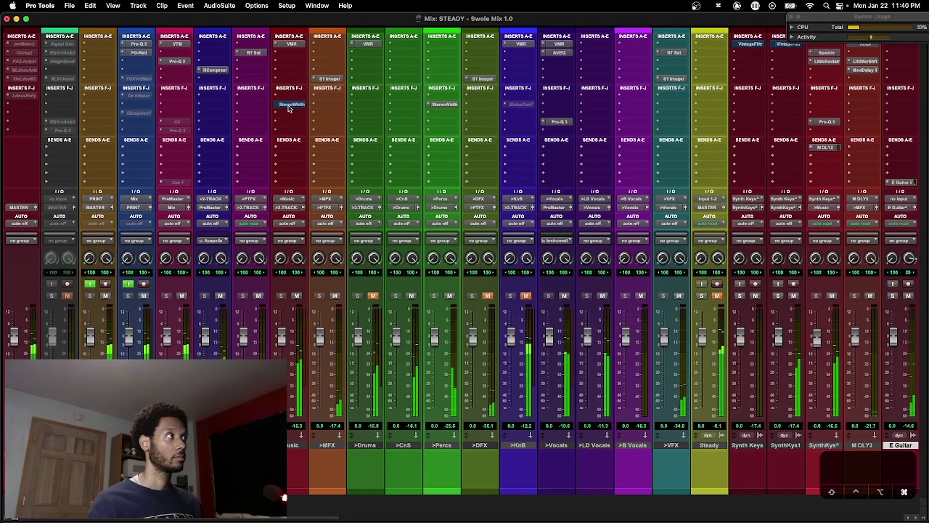
pyautogui.keyDown('super'); pyautogui.click(289, 108); pyautogui.keyUp('super')
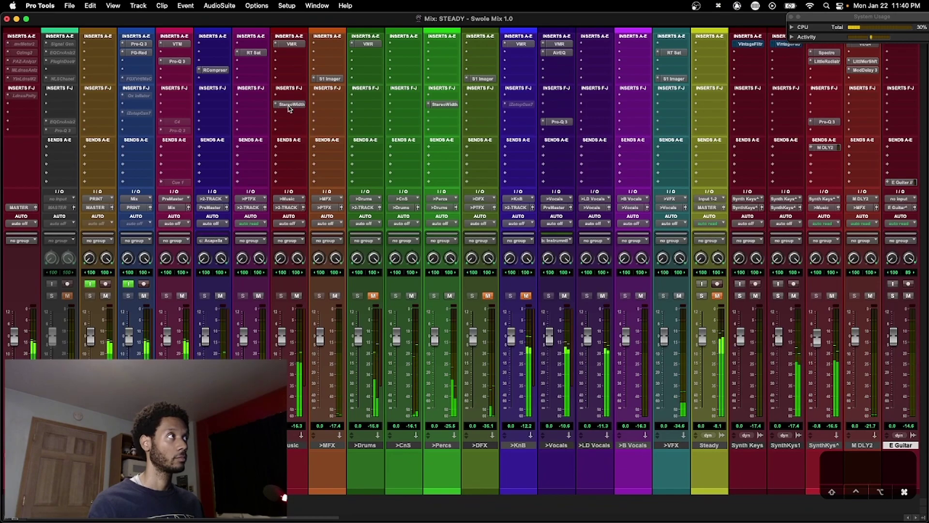
pyautogui.press('space')
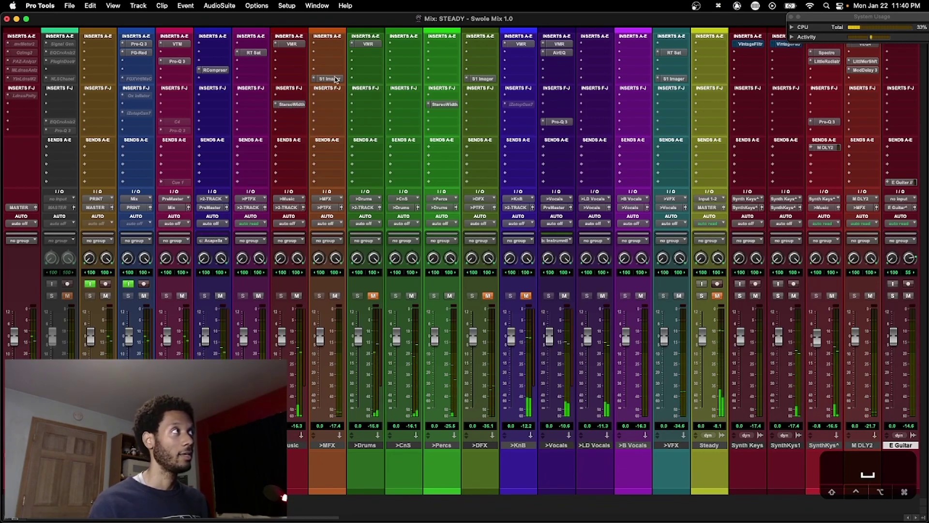
# Step: Review the S1 Imager settings on the >MFX bus alongside the guitar and delay tracks, and close the plug-in window
pyautogui.click(334, 79)
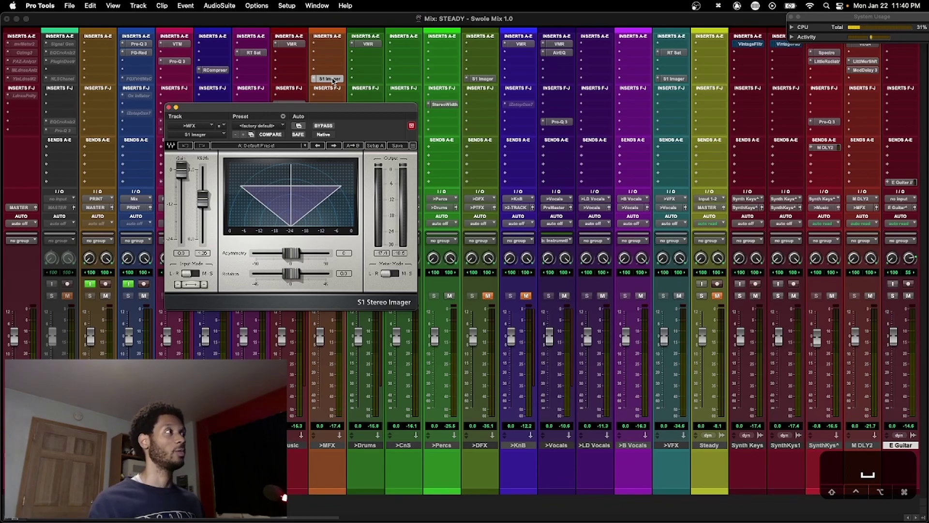
pyautogui.moveTo(327, 115); pyautogui.dragTo(289, 142)
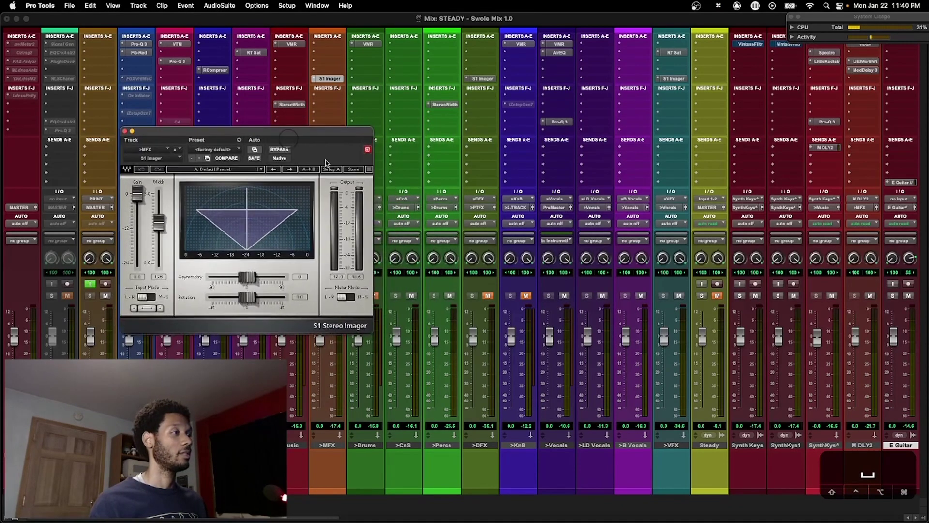
pyautogui.hscroll(4, 731, 379)
pyautogui.hscroll(1, 712, 450)
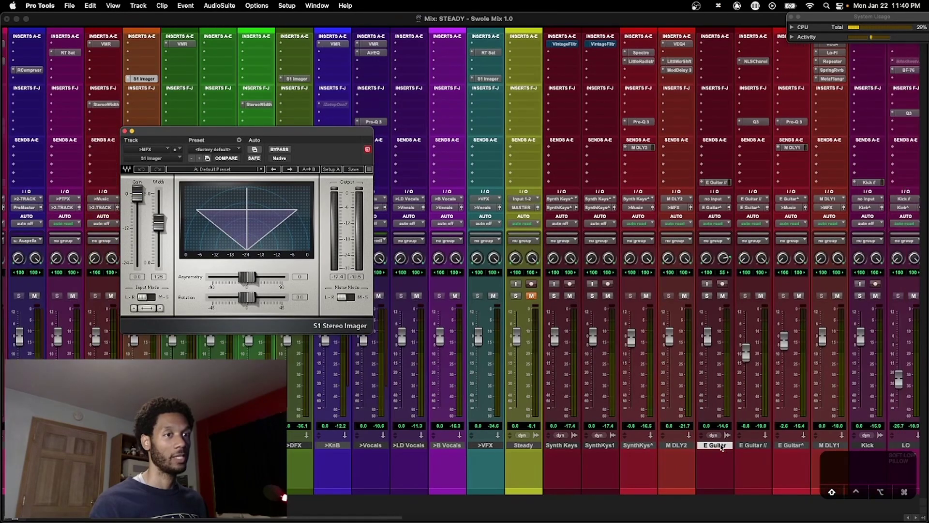
pyautogui.hscroll(-4, 836, 444)
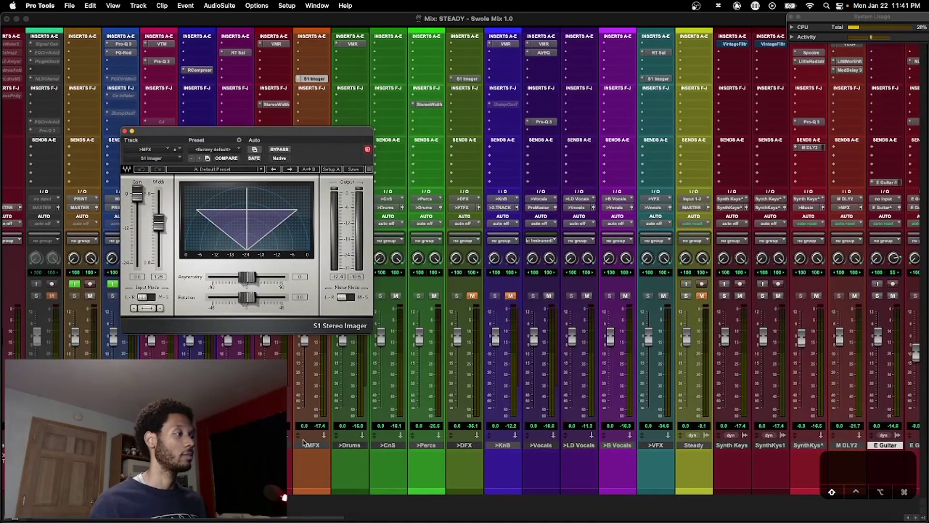
pyautogui.hscroll(-1, 316, 446)
pyautogui.moveTo(324, 135); pyautogui.dragTo(468, 142)
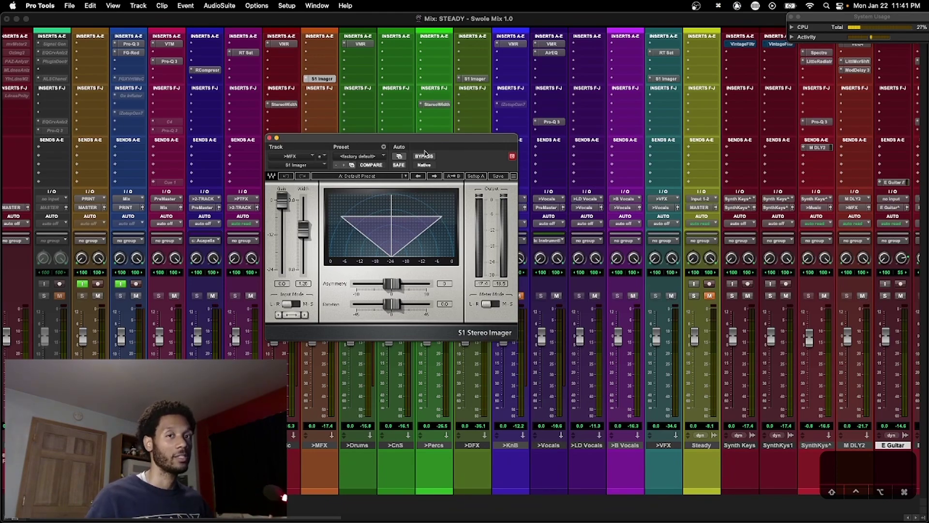
pyautogui.click(269, 138)
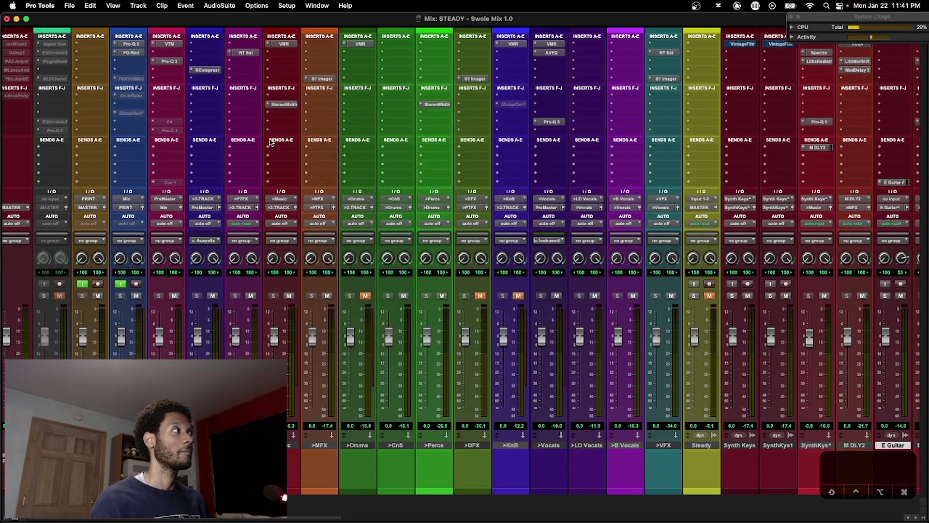
# Step: Review the Little MicroShift and ModDelay 3 inserts on the M DLY2 delay return
pyautogui.hscroll(4, 499, 222)
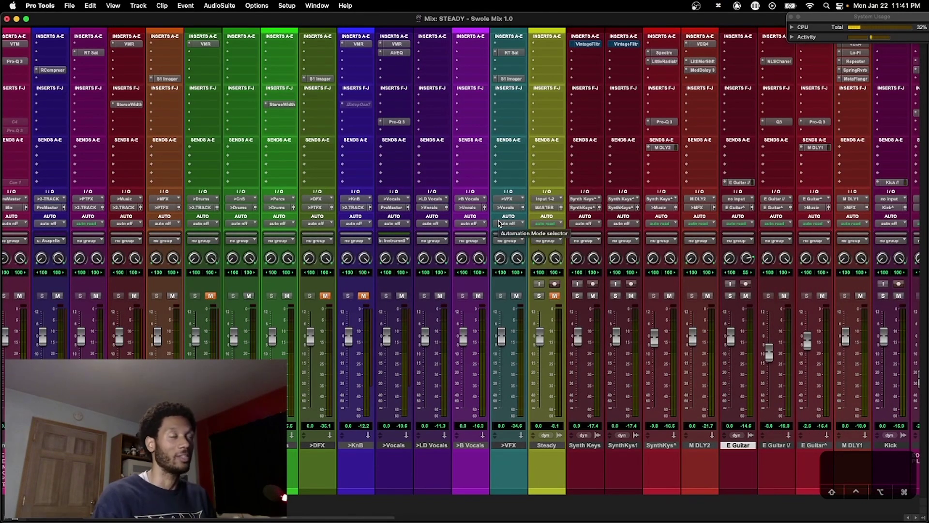
pyautogui.hscroll(2, 500, 223)
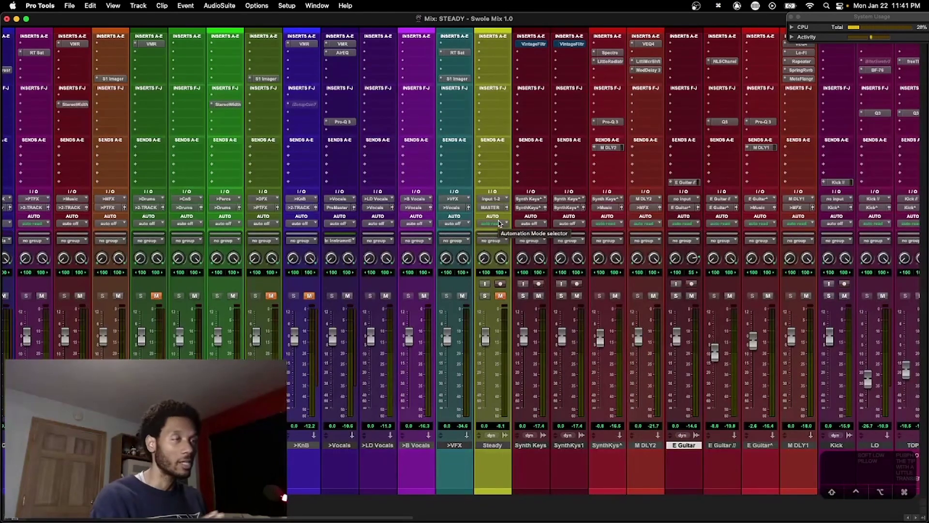
pyautogui.hscroll(1, 499, 222)
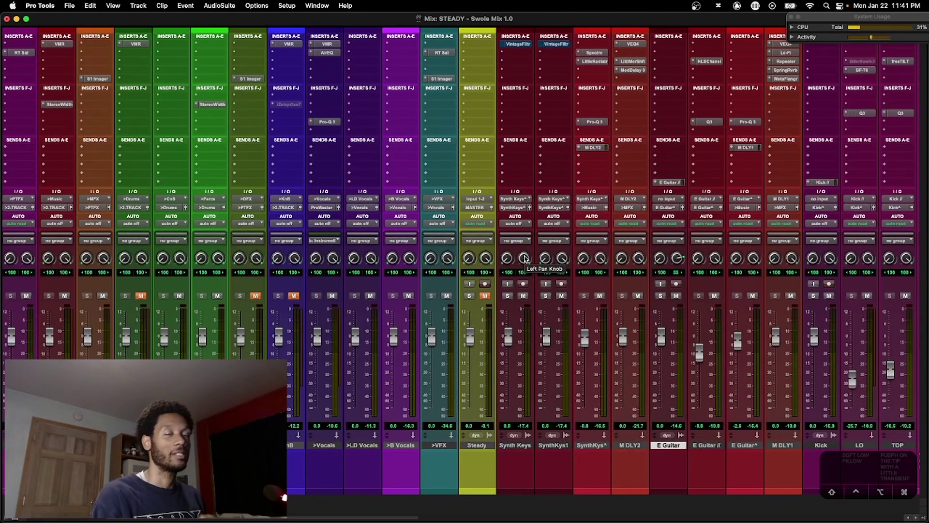
pyautogui.click(632, 61)
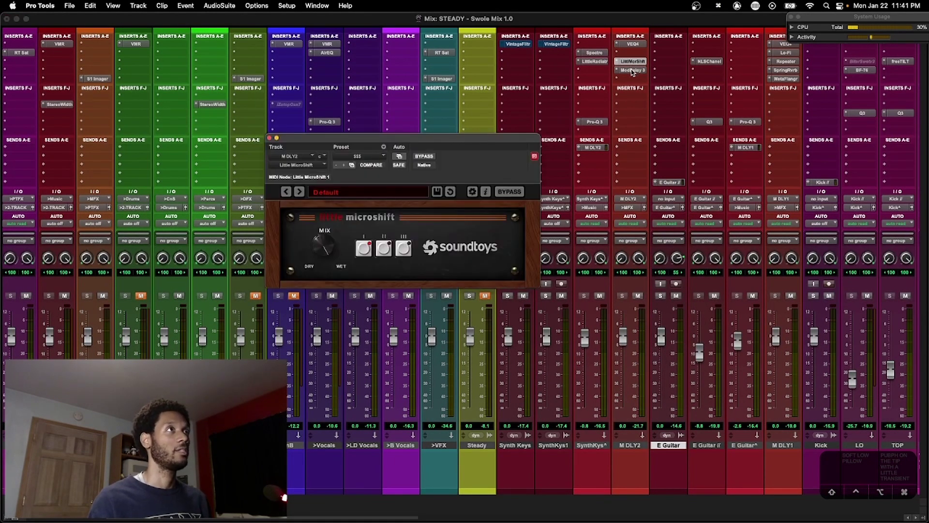
pyautogui.click(632, 71)
pyautogui.click(633, 62)
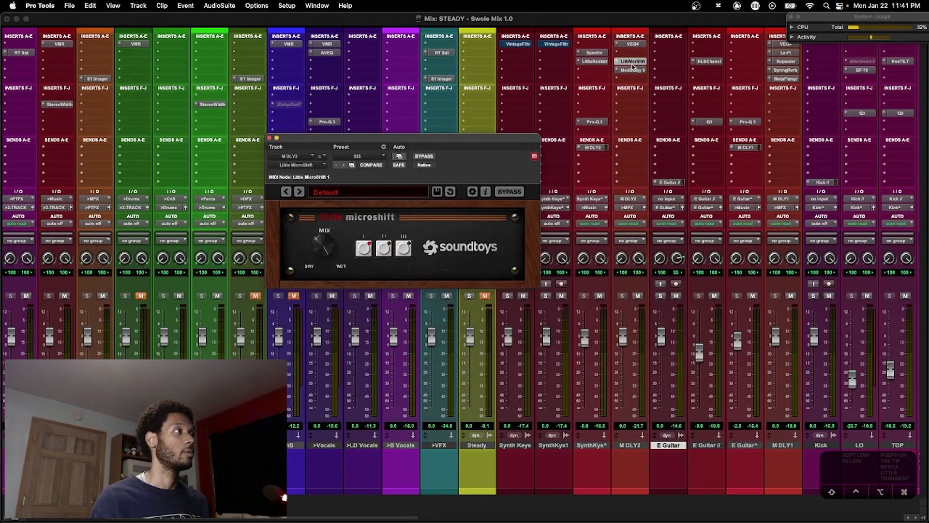
# Step: Review the ModDelay 3 insert on M DLY2 and the Repeater and MetaFlanger inserts on M DLY1, closing each plug-in window
pyautogui.click(628, 71)
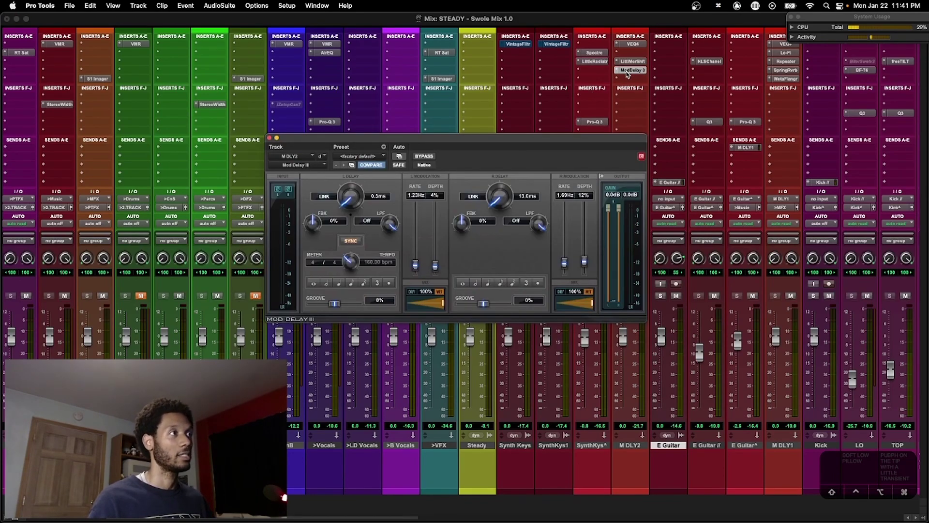
pyautogui.click(627, 72)
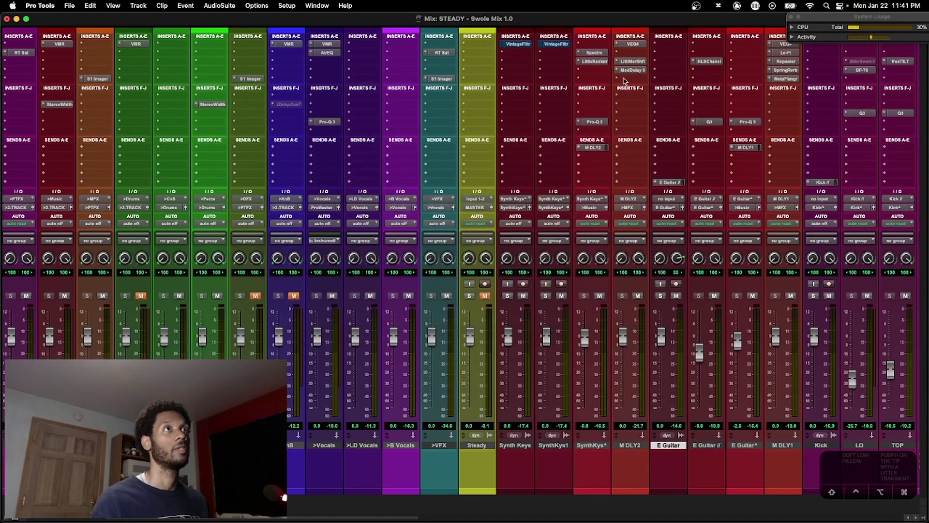
pyautogui.hscroll(3, 634, 125)
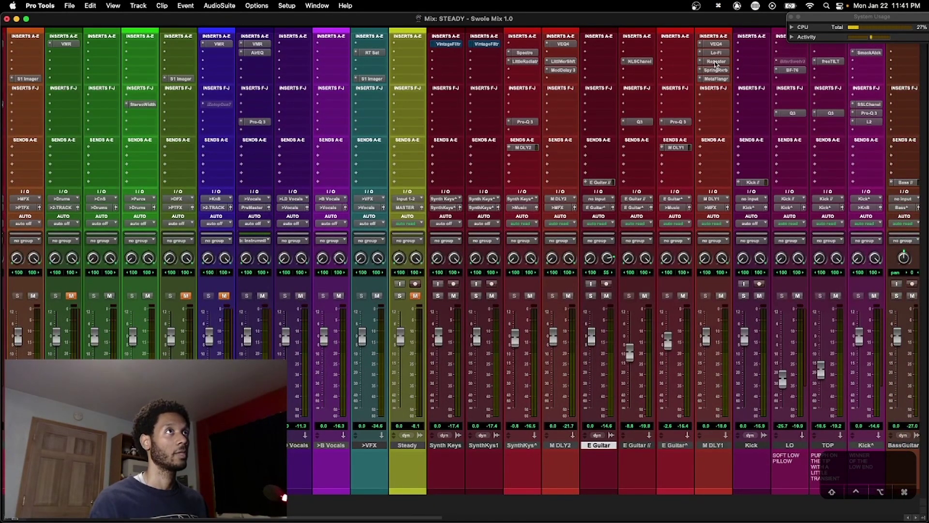
pyautogui.click(716, 62)
pyautogui.click(716, 62)
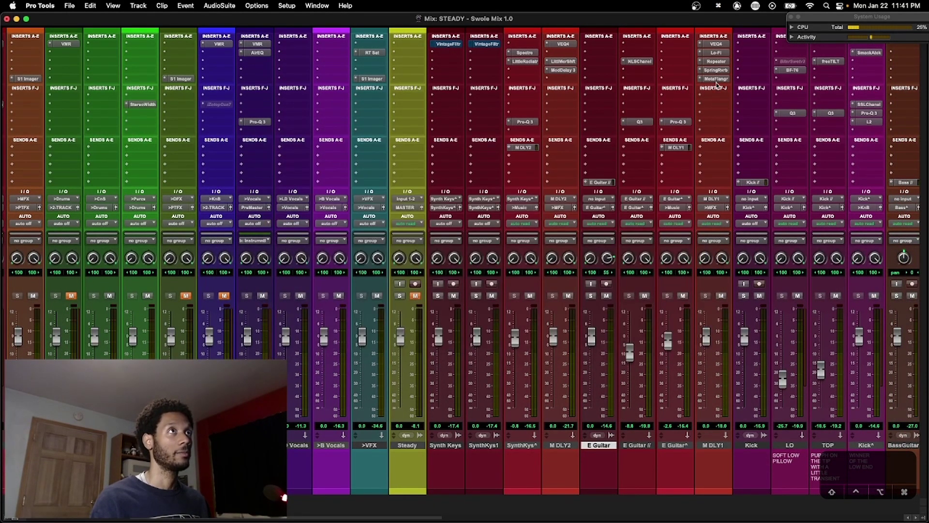
pyautogui.click(716, 79)
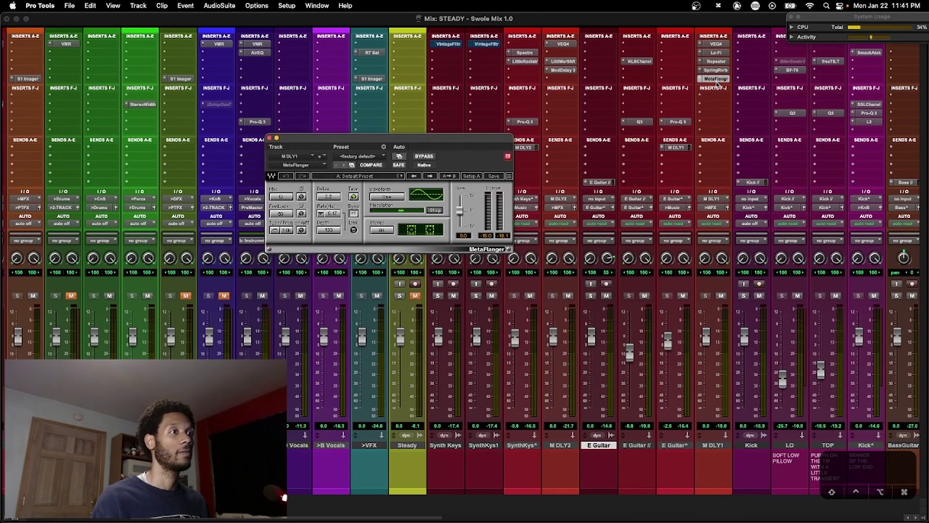
pyautogui.click(715, 78)
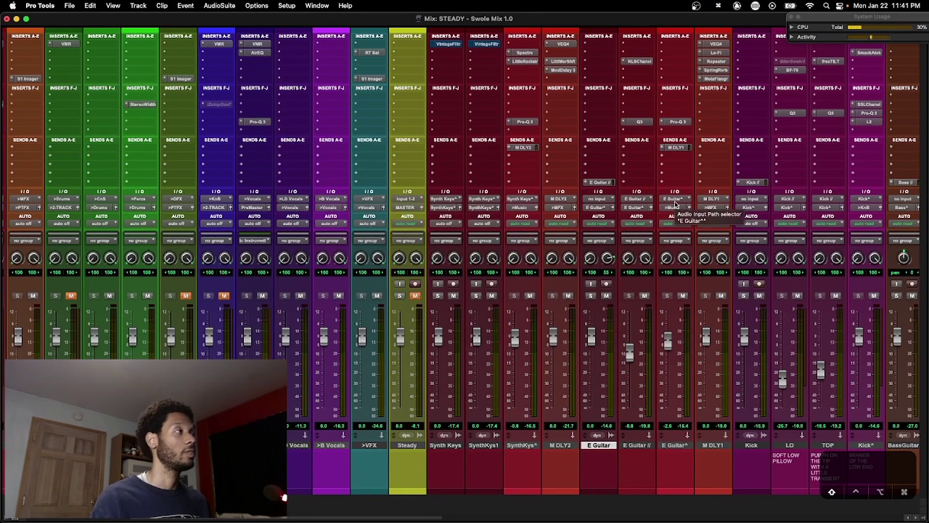
# Step: Review the StereoWidth insert on the >Music bus and the S1 Imager insert on the >MFX bus, closing each plug-in window
pyautogui.hscroll(-6, 675, 203)
pyautogui.hscroll(-1, 675, 203)
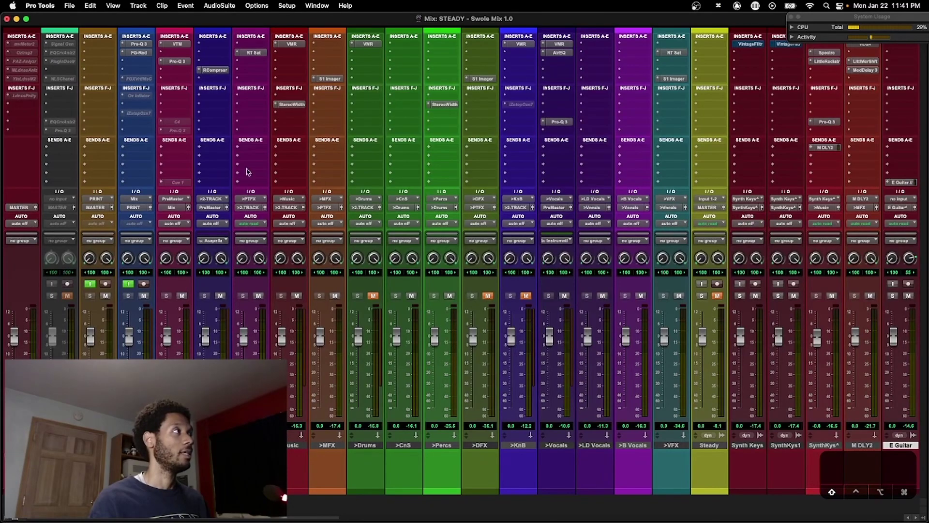
pyautogui.click(290, 105)
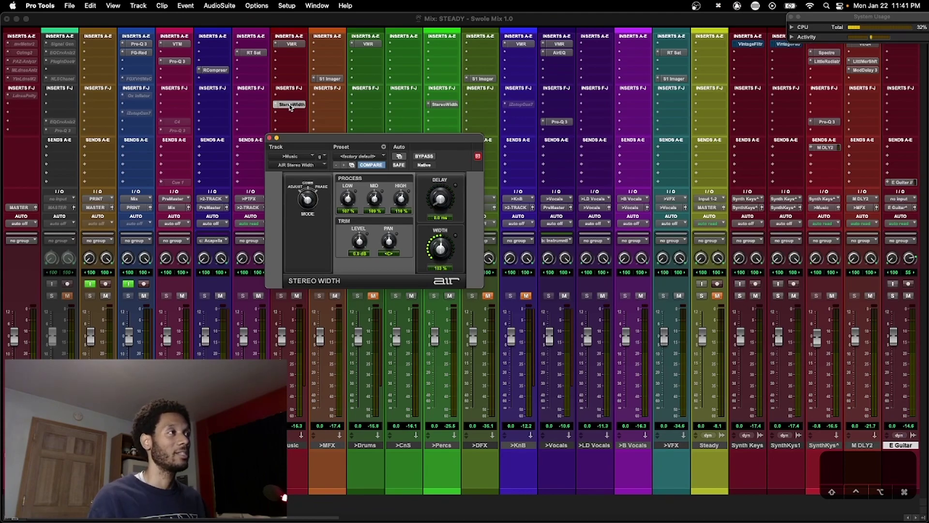
pyautogui.click(290, 105)
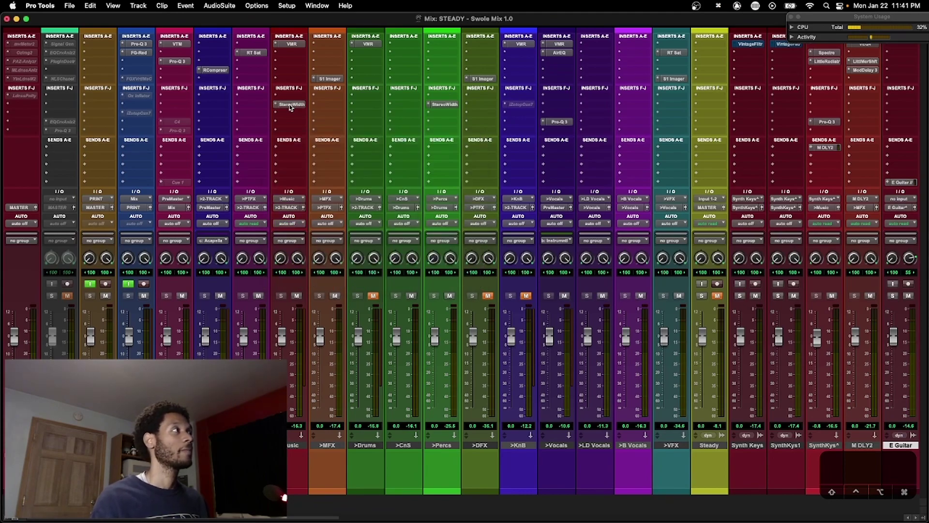
pyautogui.click(329, 79)
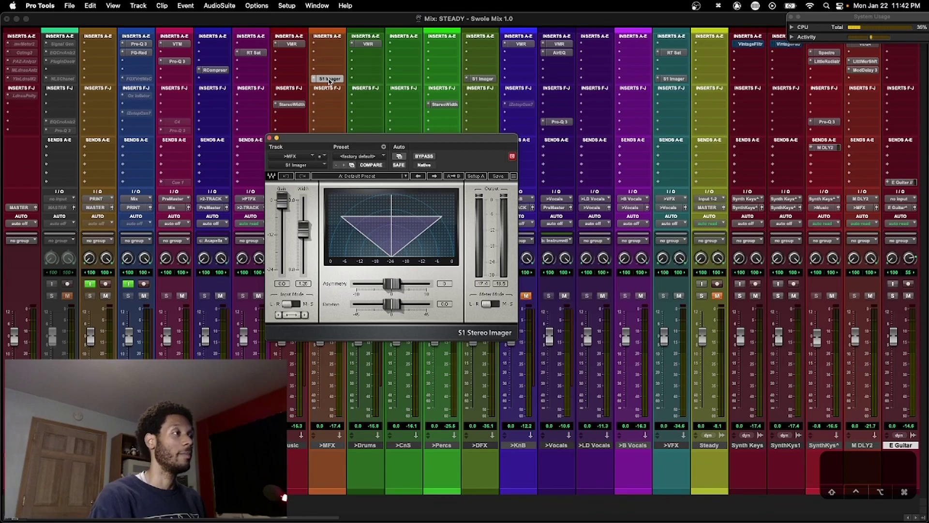
pyautogui.click(269, 138)
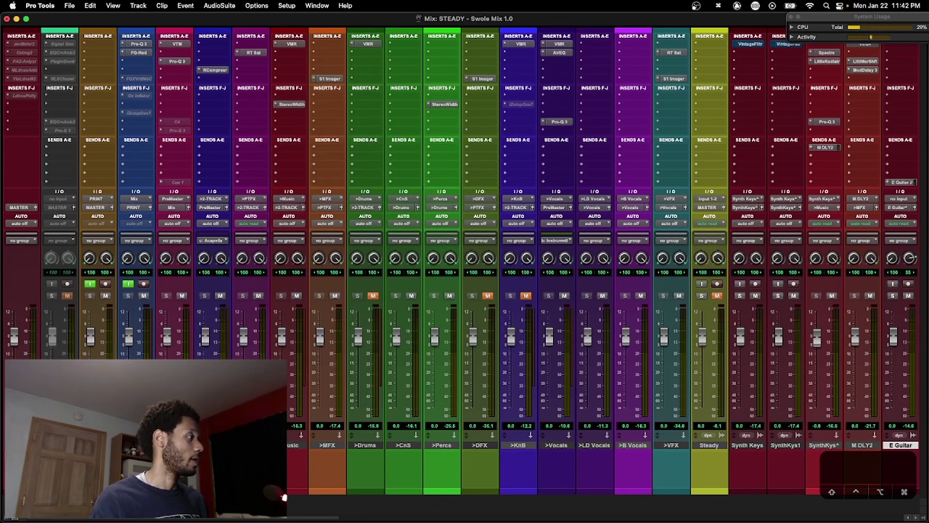
# Step: Bring up the Master track's Panipulator 3 insert, toggle its MONO switch off and on, and close the plug-in window
pyautogui.rightClick(23, 445)
pyautogui.click(42, 352)
pyautogui.click(29, 123)
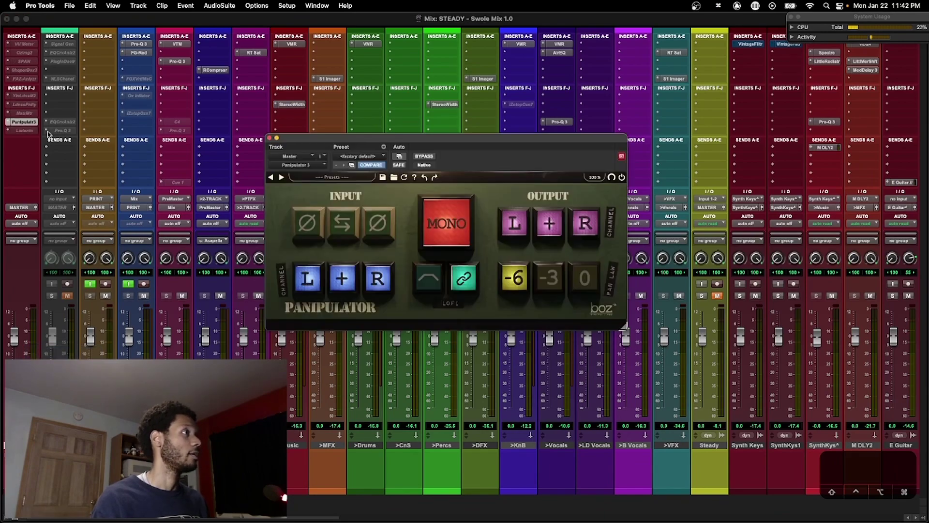
pyautogui.moveTo(447, 138); pyautogui.dragTo(453, 133)
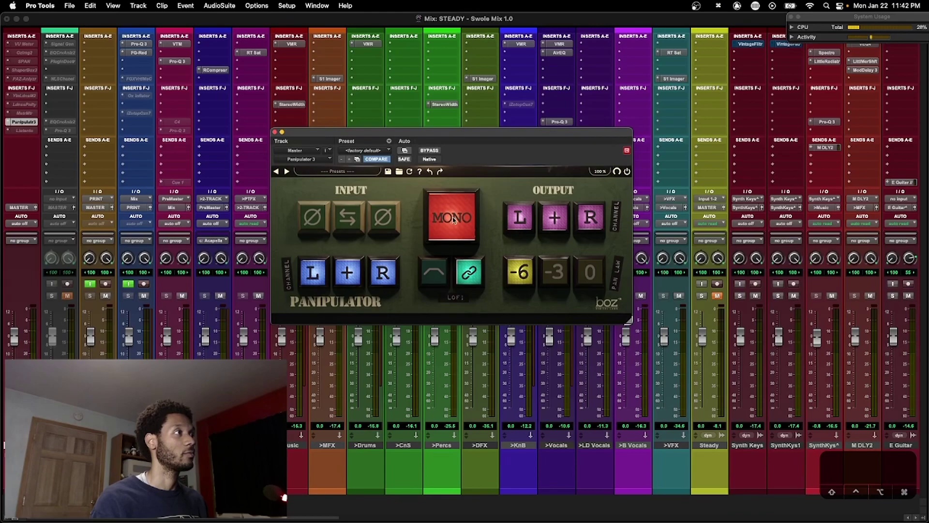
pyautogui.click(474, 224)
pyautogui.click(474, 224)
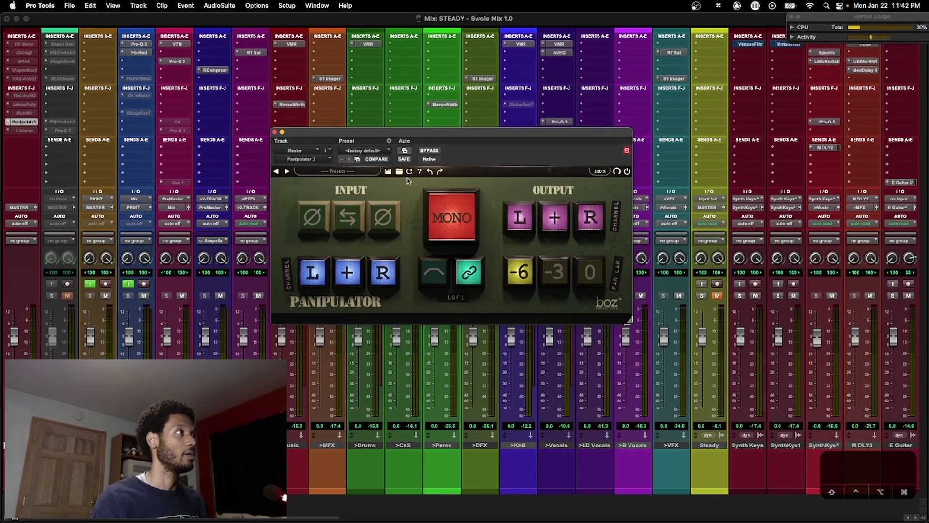
pyautogui.doubleClick(434, 216)
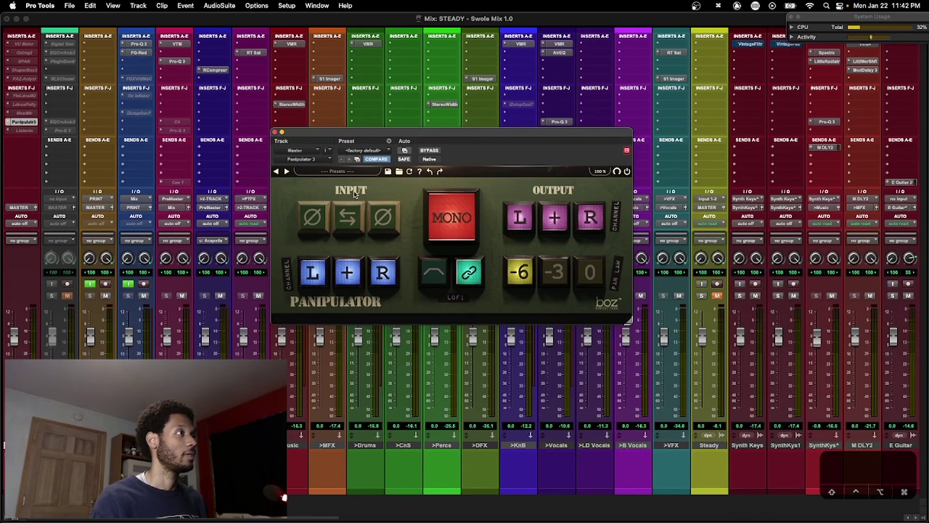
pyautogui.click(275, 132)
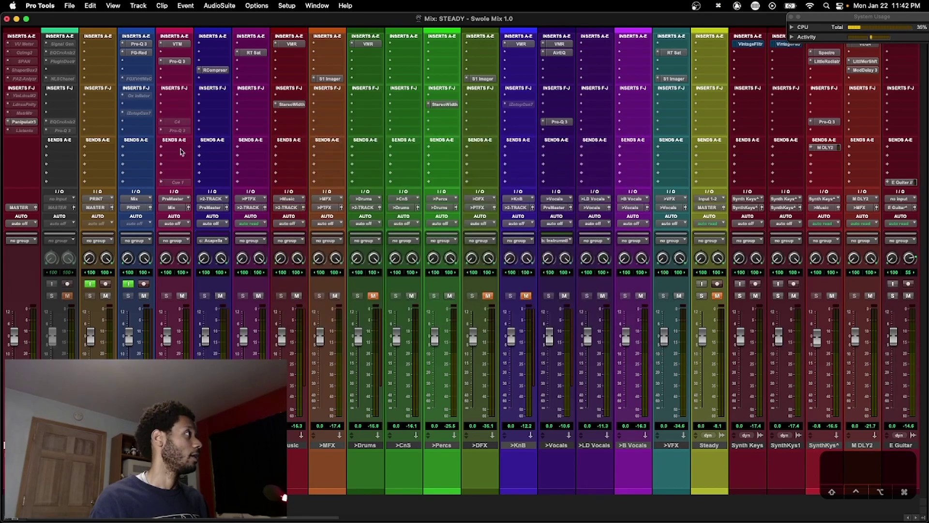
# Step: Toggle the bypass and active states of the Master track's Panipulator 3 insert, and save the session
pyautogui.keyDown('super'); pyautogui.click(31, 122); pyautogui.keyUp('super')
pyautogui.keyDown('super'); pyautogui.click(30, 122); pyautogui.keyUp('super')
pyautogui.keyDown('super'); pyautogui.click(30, 122); pyautogui.keyUp('super')
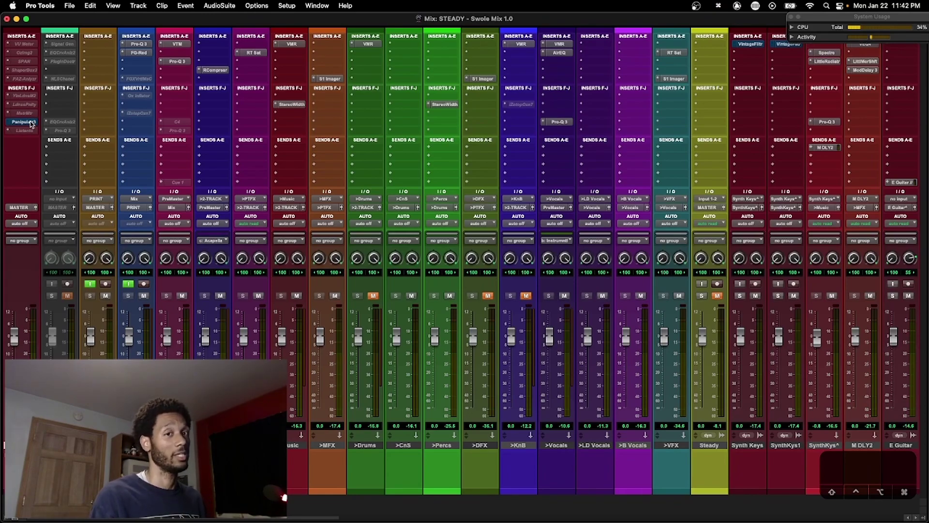
pyautogui.keyDown('ctrl'); pyautogui.keyDown('super'); pyautogui.click(30, 122); pyautogui.keyUp('super'); pyautogui.keyUp('ctrl')
pyautogui.press('super+s')
# Step: Check the Master track's Panipulator 3 settings once more, close its window, and make the insert inactive
pyautogui.click(22, 121)
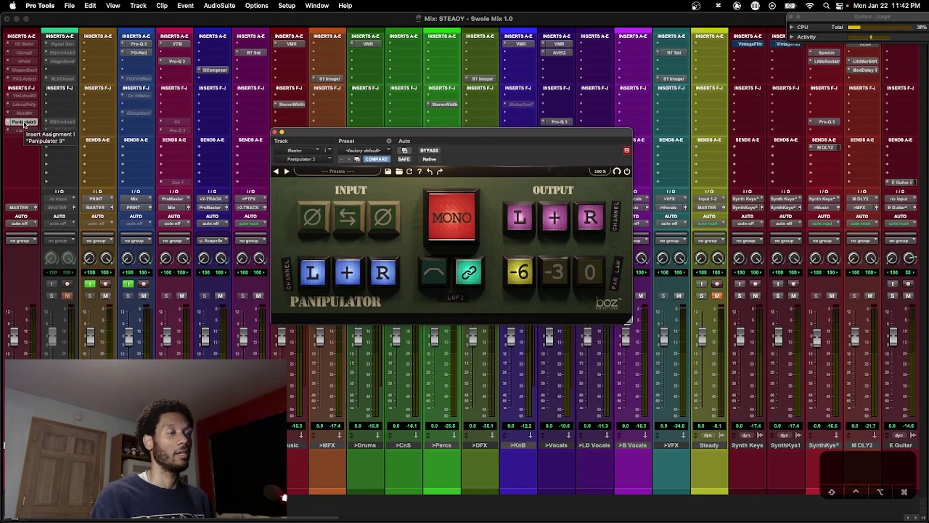
pyautogui.click(23, 122)
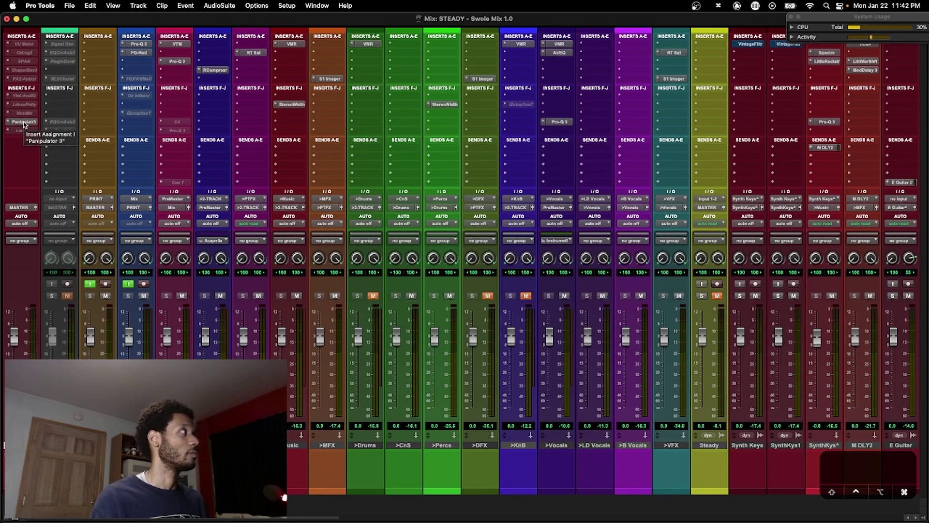
pyautogui.keyDown('ctrl'); pyautogui.keyDown('super'); pyautogui.click(23, 122); pyautogui.keyUp('super'); pyautogui.keyUp('ctrl')
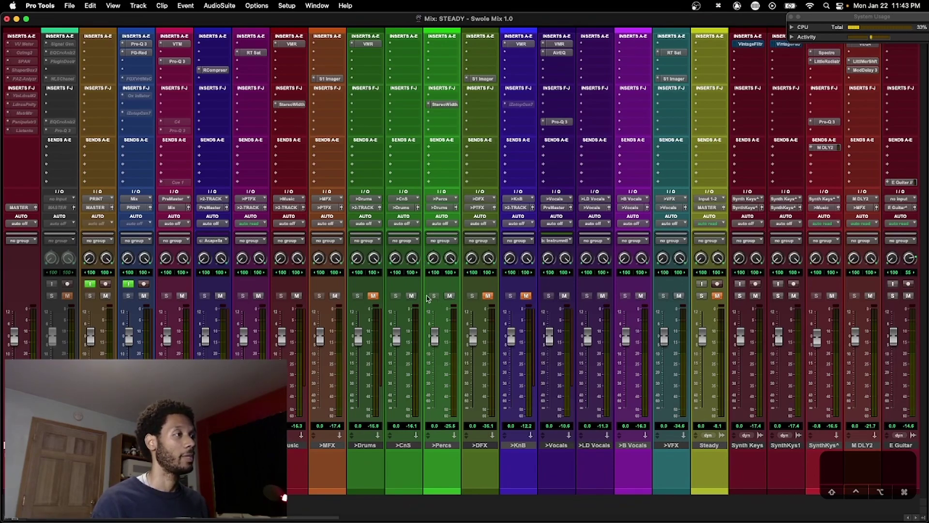
# Step: Review the mode, process and width settings of the StereoWidth insert on the >Percs bus, and close its window
pyautogui.click(452, 105)
pyautogui.moveTo(424, 137); pyautogui.dragTo(427, 133)
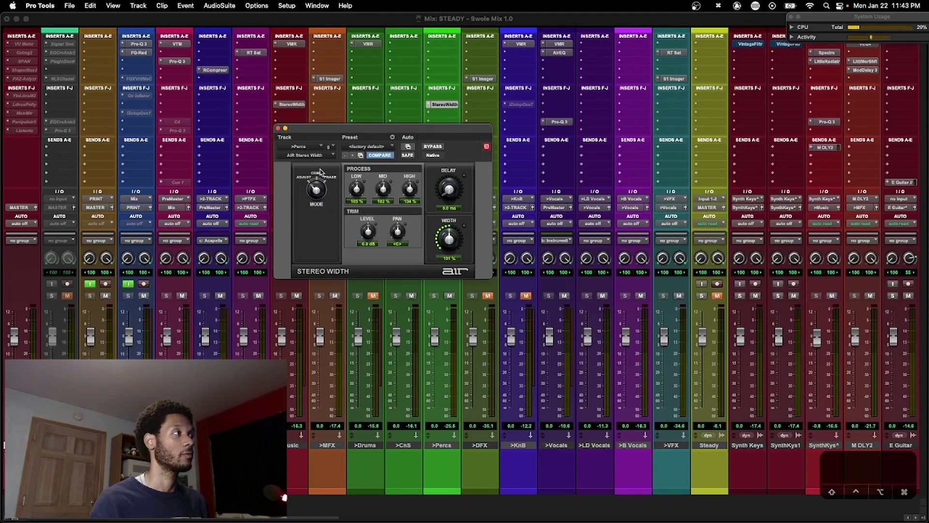
pyautogui.click(279, 129)
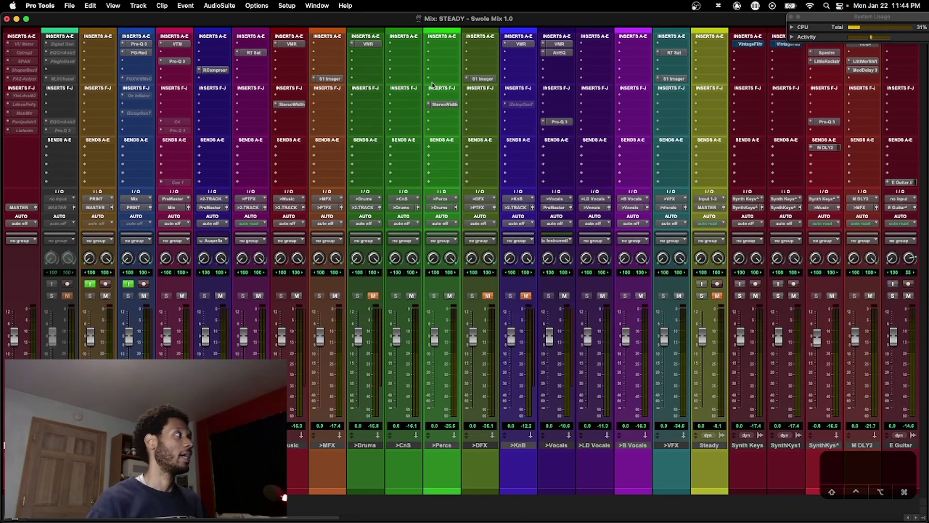
# Step: Activate the Master track's Panipulator 3 insert for a brief mono check, and make it inactive again
pyautogui.keyDown('ctrl'); pyautogui.keyDown('super'); pyautogui.click(28, 121); pyautogui.keyUp('super'); pyautogui.keyUp('ctrl')
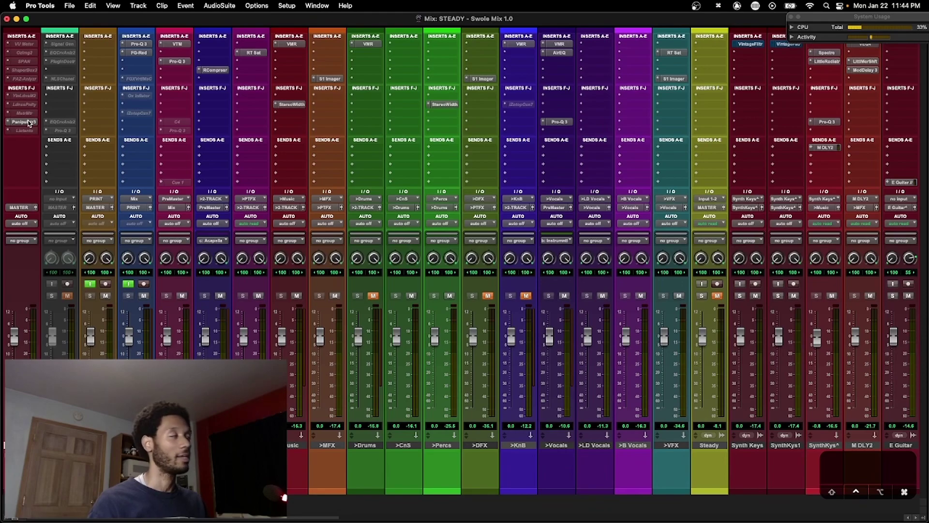
pyautogui.keyDown('ctrl'); pyautogui.keyDown('super'); pyautogui.click(28, 121); pyautogui.keyUp('super'); pyautogui.keyUp('ctrl')
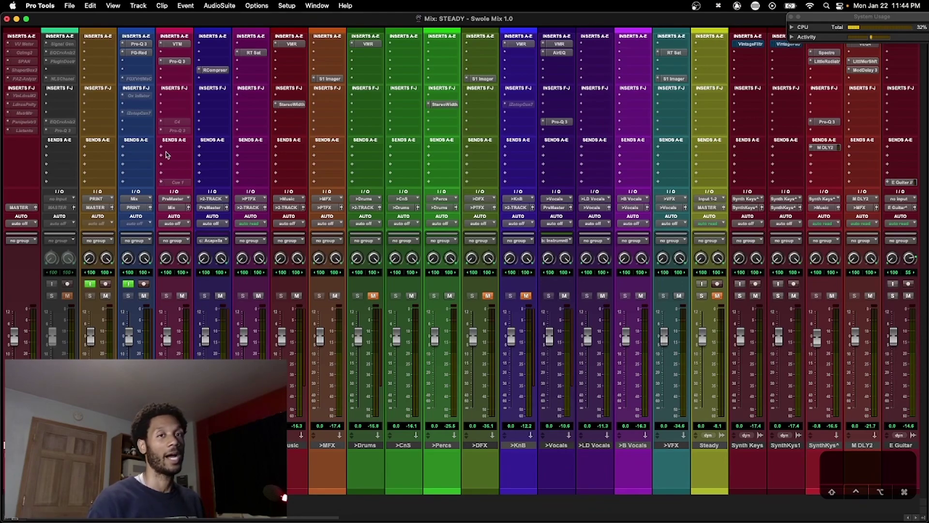